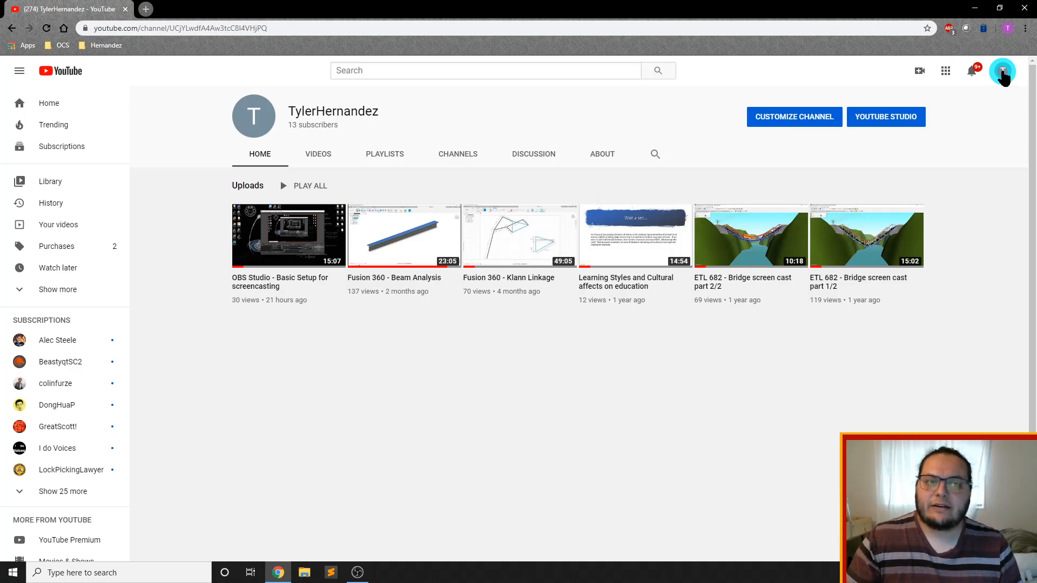
# Go to the signed-in account's own channel page and open YouTube Studio from it
pyautogui.click(1004, 76)
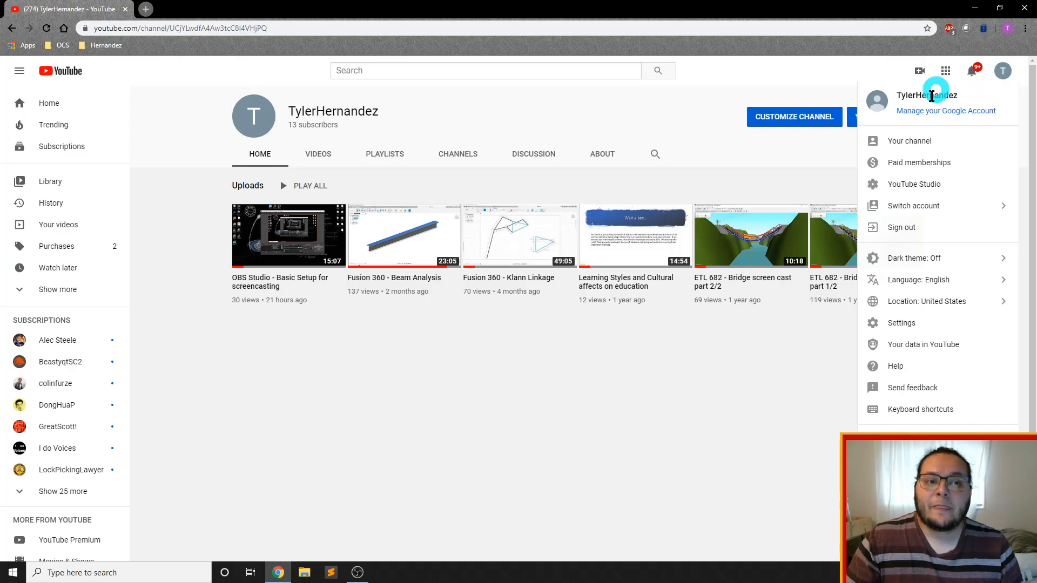
pyautogui.click(911, 143)
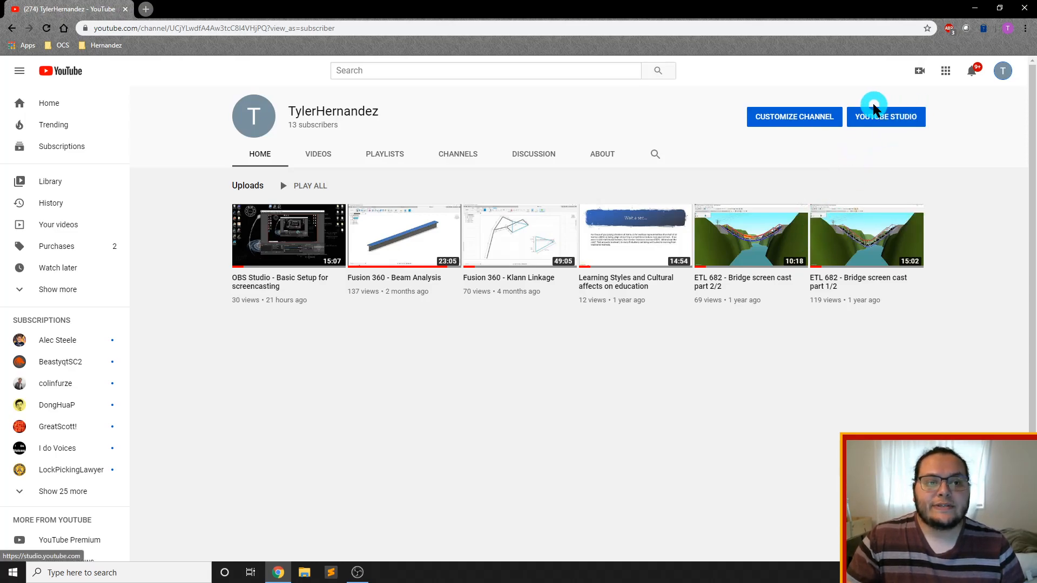
pyautogui.click(891, 119)
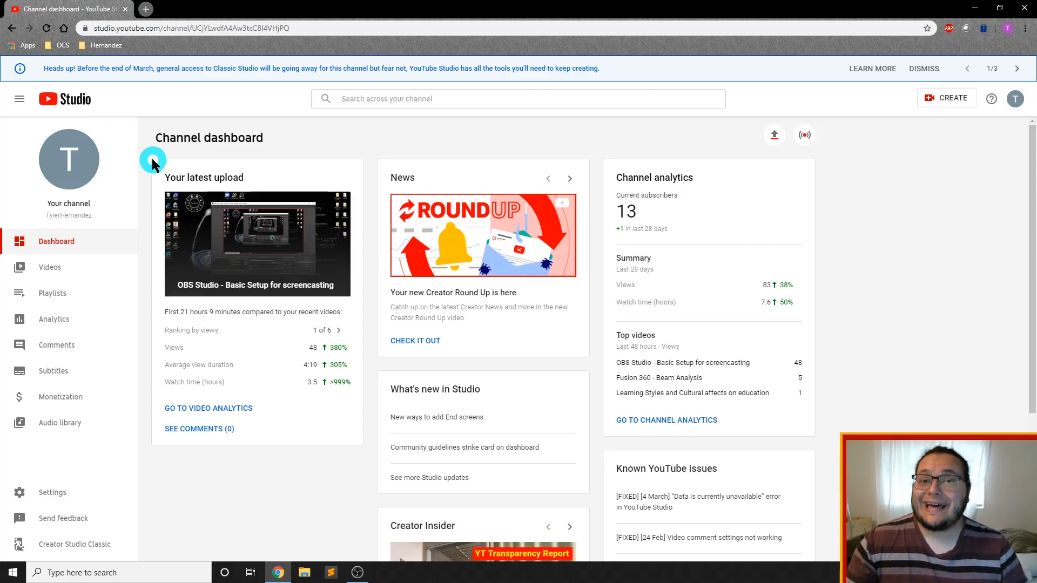
pyautogui.click(952, 101)
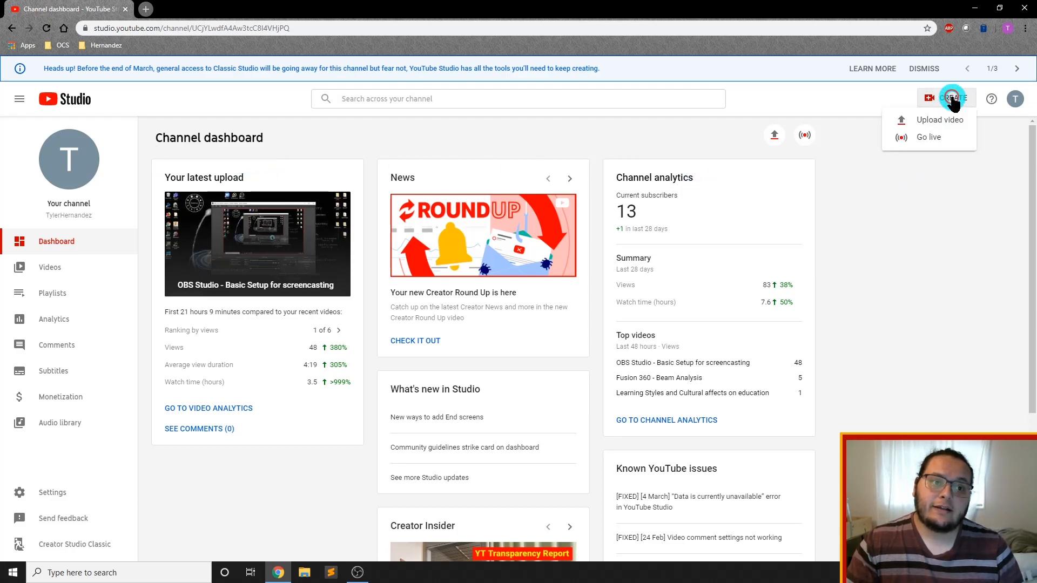
pyautogui.click(940, 121)
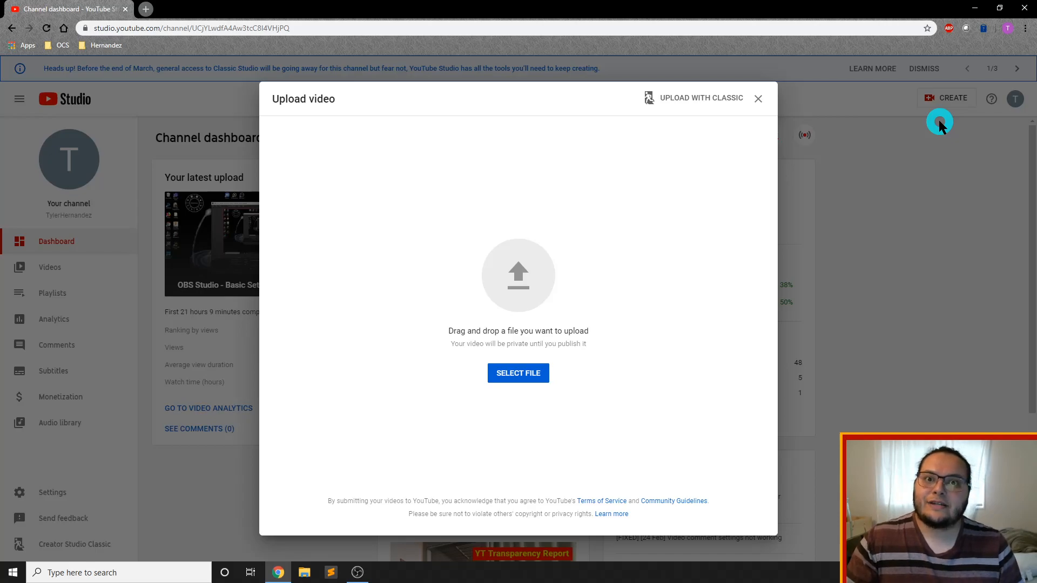
pyautogui.click(501, 374)
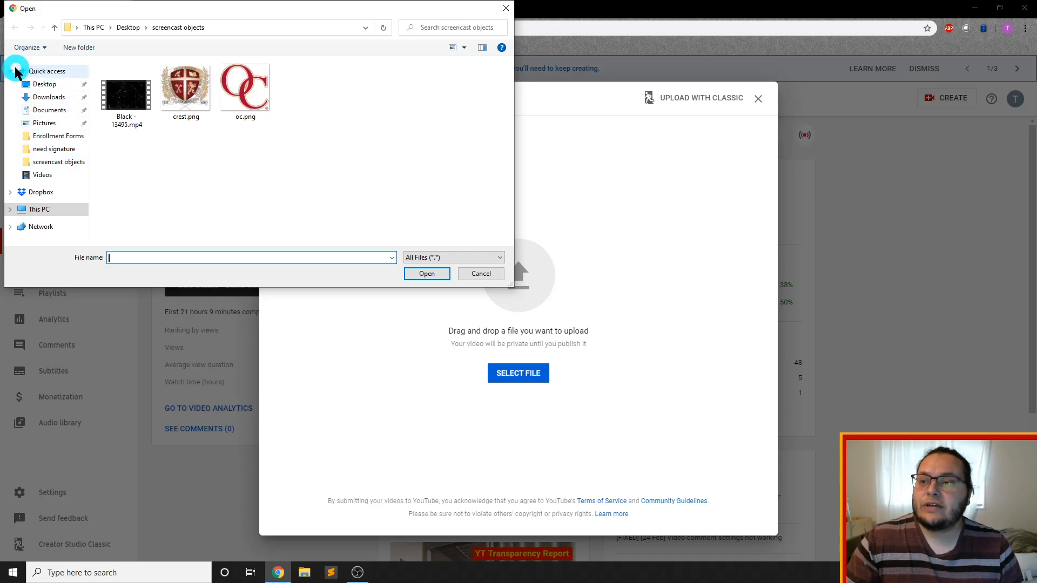
pyautogui.click(44, 175)
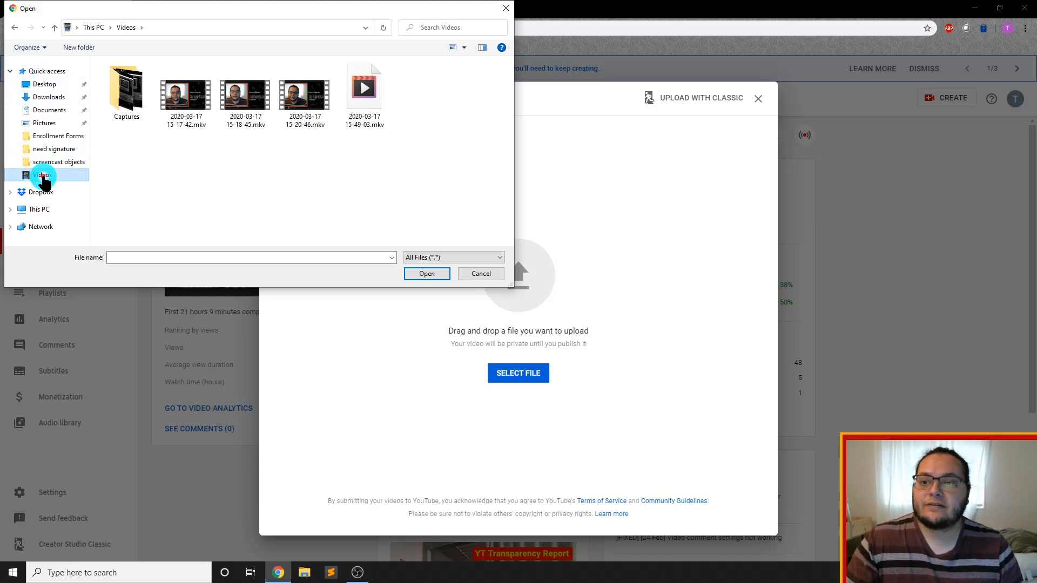
pyautogui.click(305, 97)
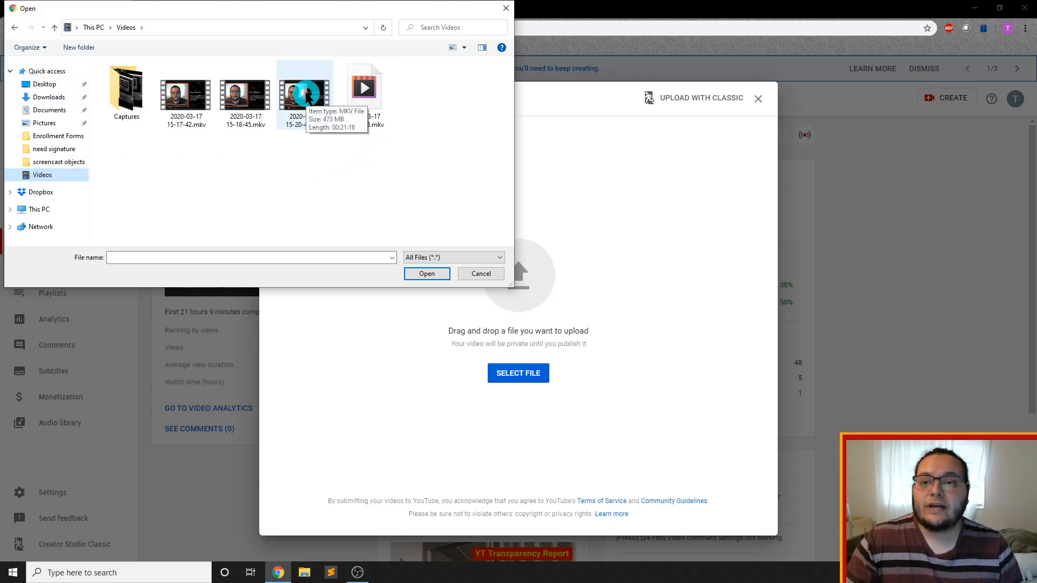
pyautogui.click(306, 96)
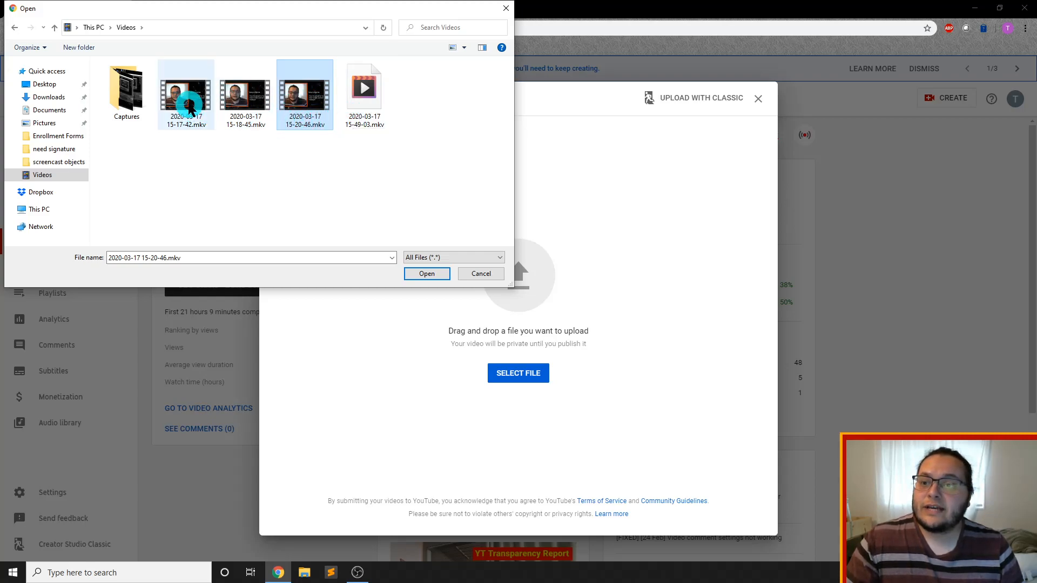
pyautogui.click(181, 97)
pyautogui.click(424, 275)
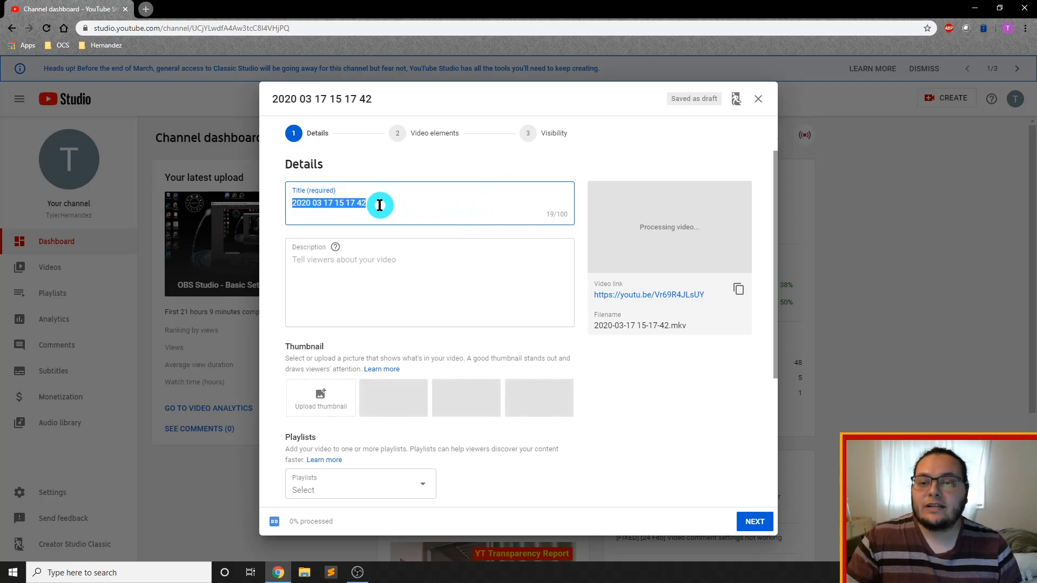
# Title the video "sample clip" and enter "sample" as its description
pyautogui.write('samp')
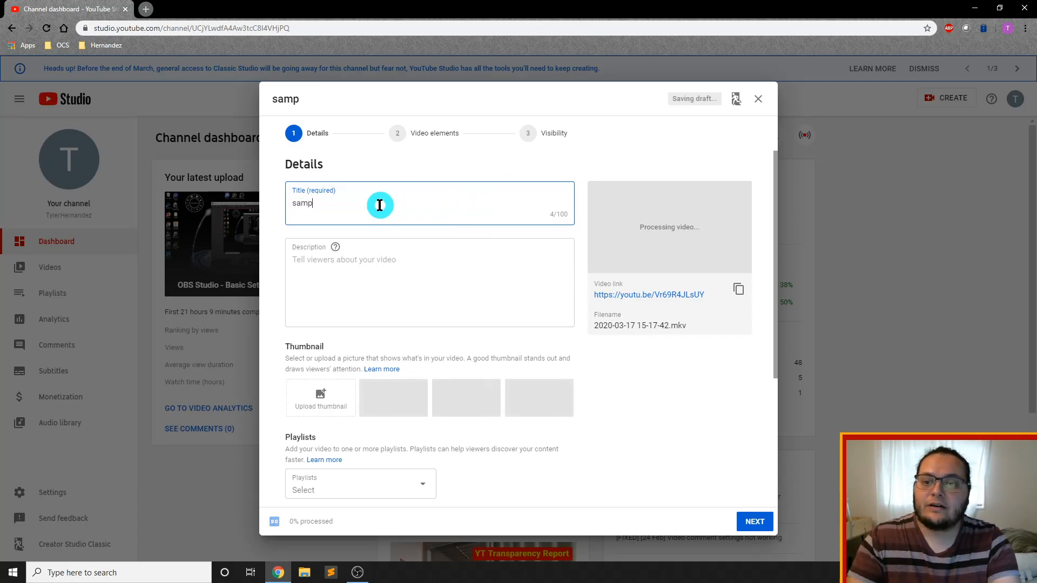
pyautogui.write('le clip')
pyautogui.click(388, 264)
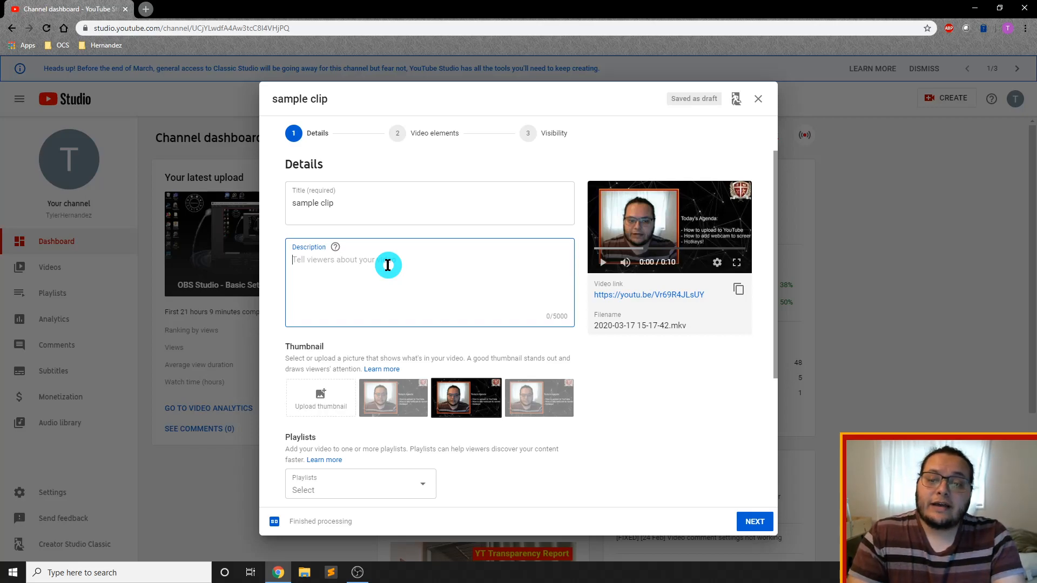
pyautogui.write('sample')
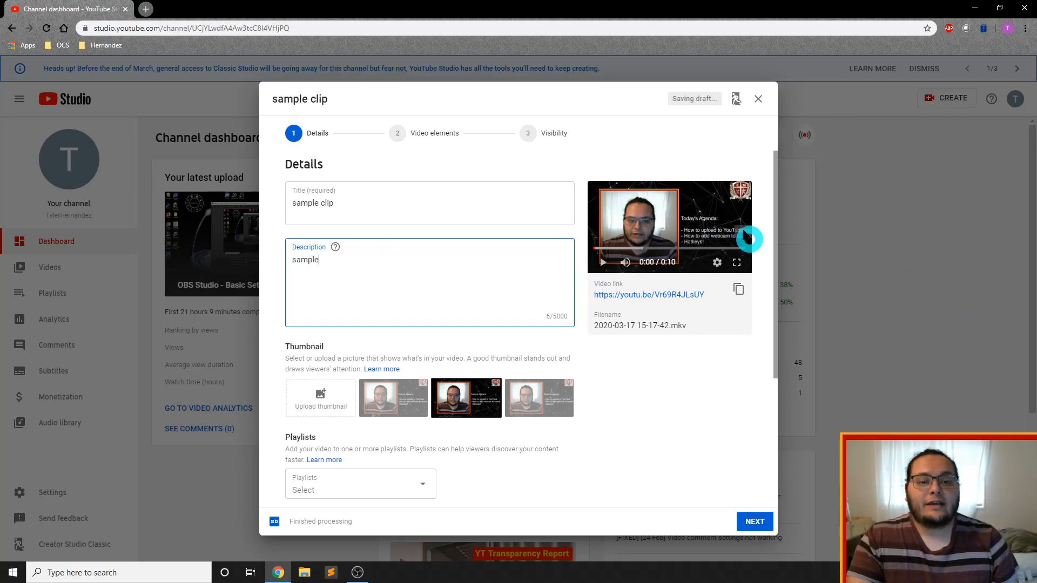
# Try out the auto-generated thumbnails for the video
pyautogui.scroll(-2, 464, 292)
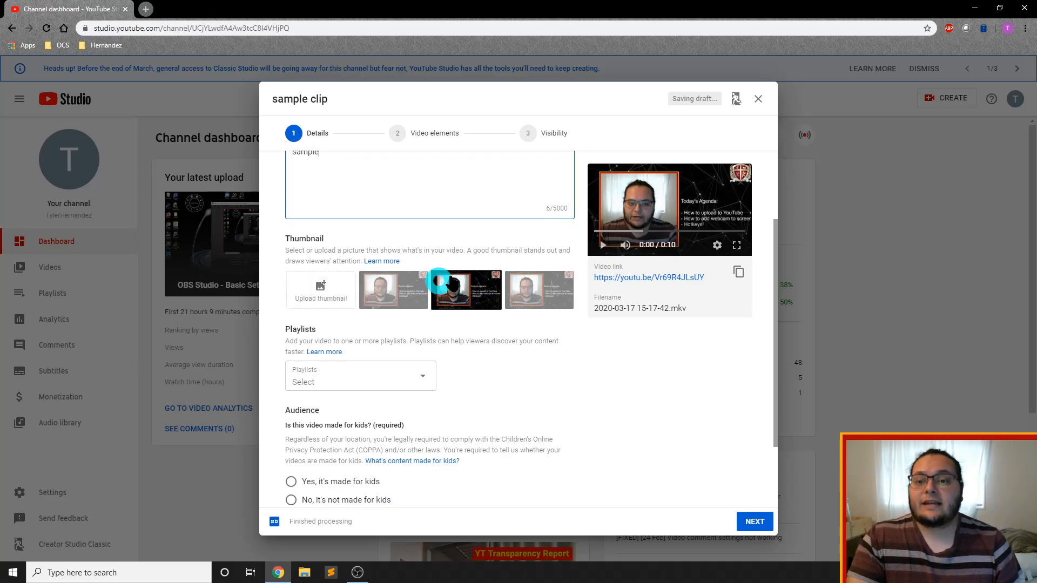
pyautogui.click(480, 296)
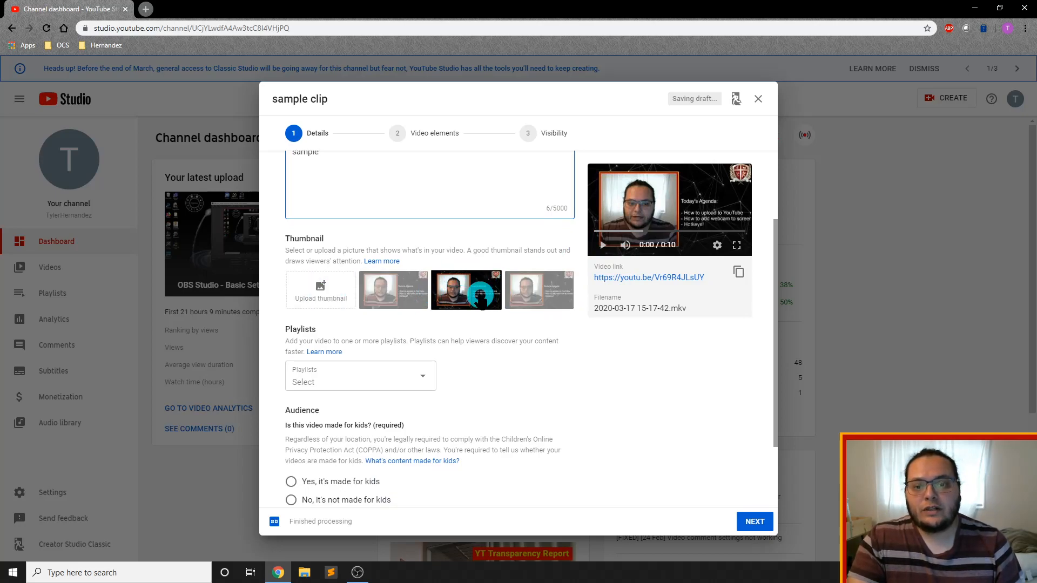
pyautogui.click(480, 297)
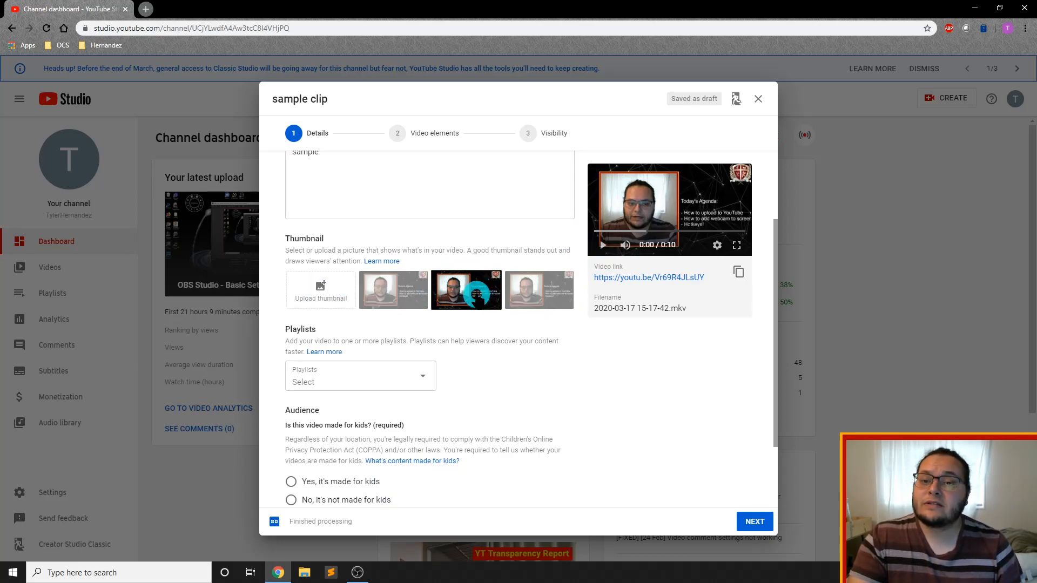
pyautogui.scroll(1, 475, 297)
pyautogui.click(466, 341)
pyautogui.click(535, 350)
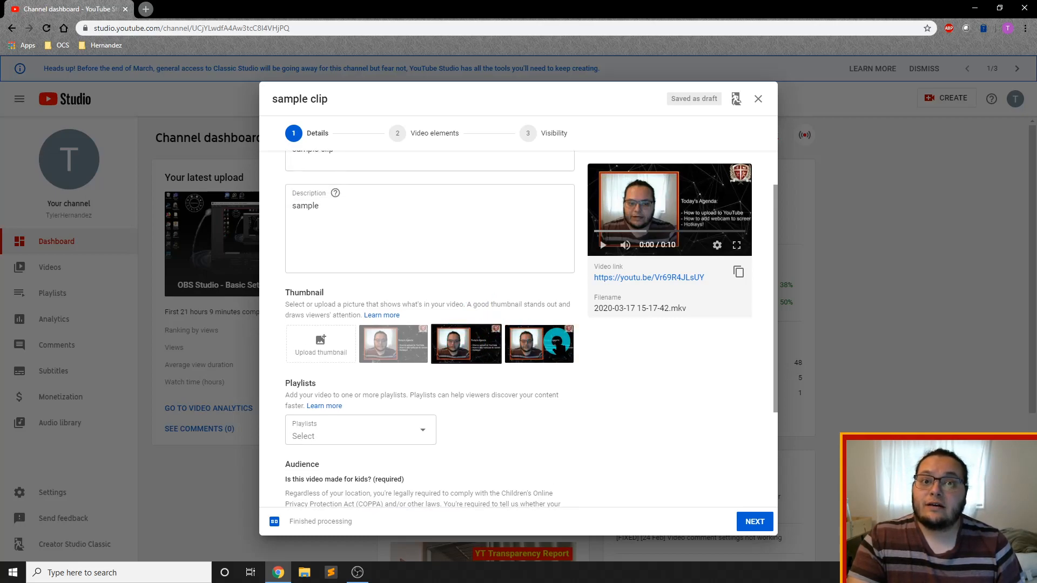
# Upload crest.png from the screencast objects folder as the video's custom thumbnail
pyautogui.click(321, 342)
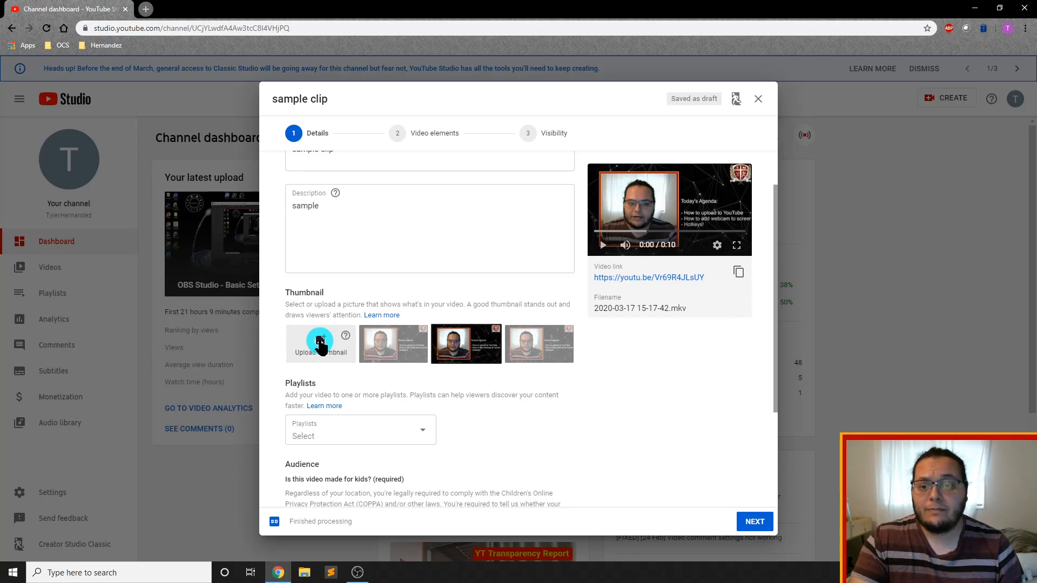
pyautogui.click(128, 109)
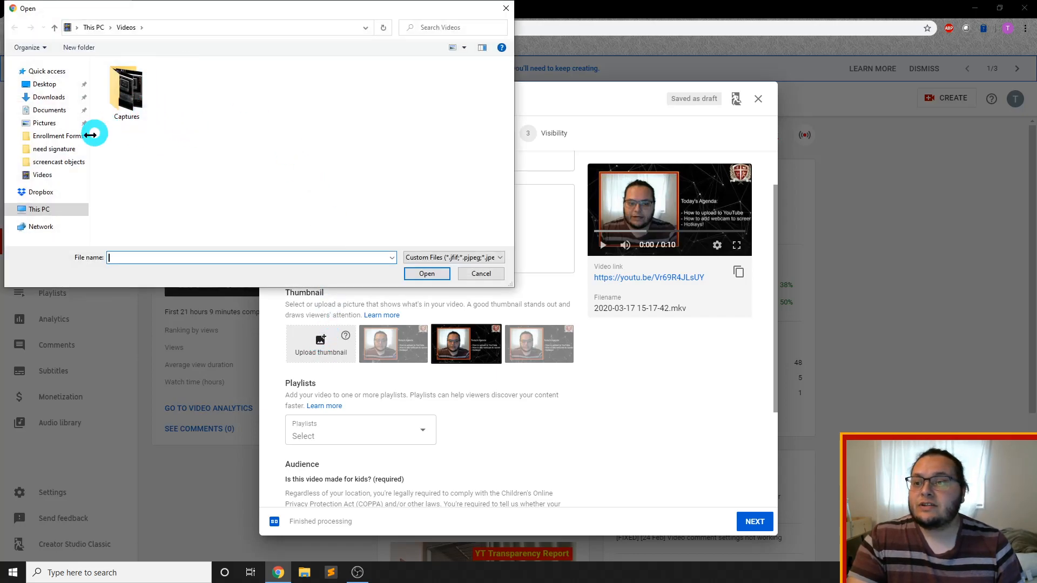
pyautogui.click(66, 164)
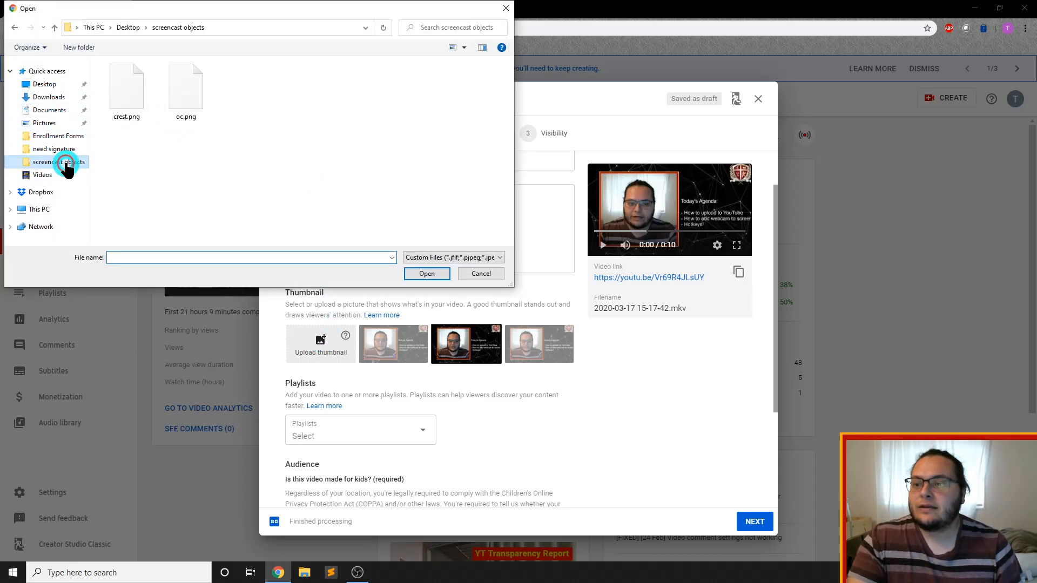
pyautogui.click(113, 97)
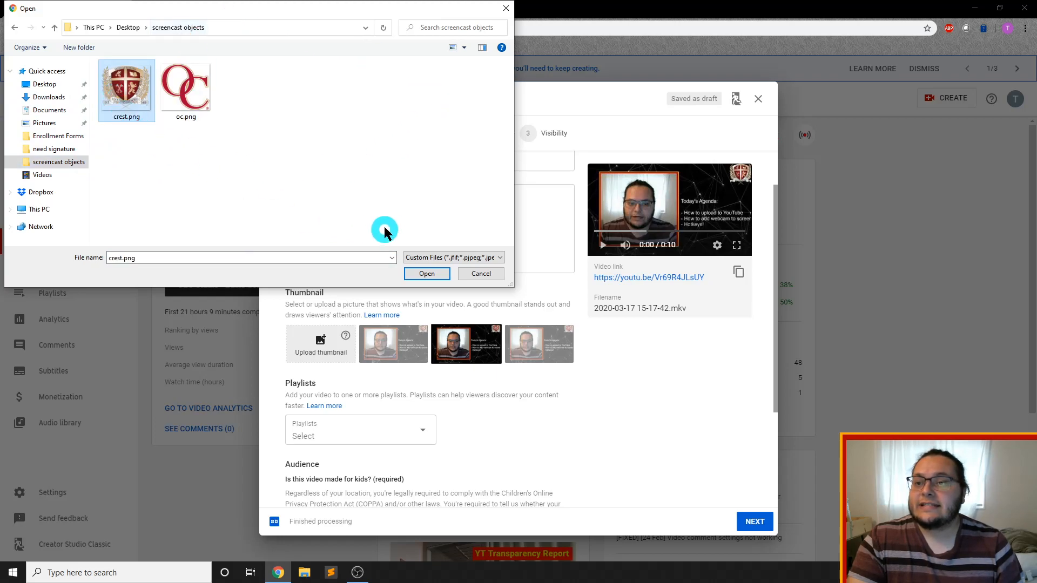
pyautogui.click(426, 274)
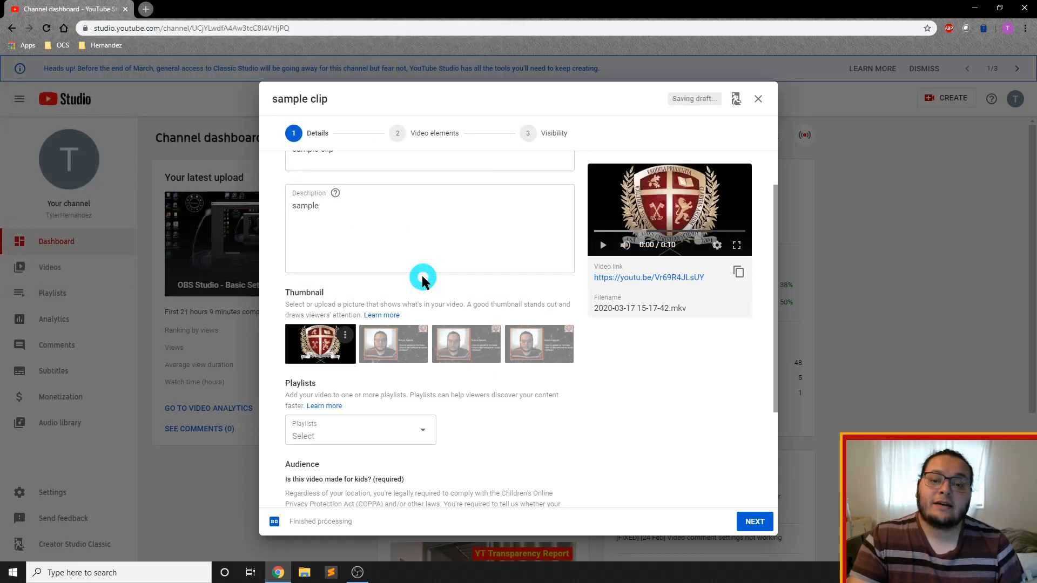
# Try the auto-generated thumbnails again and switch back to the uploaded crest image
pyautogui.click(467, 352)
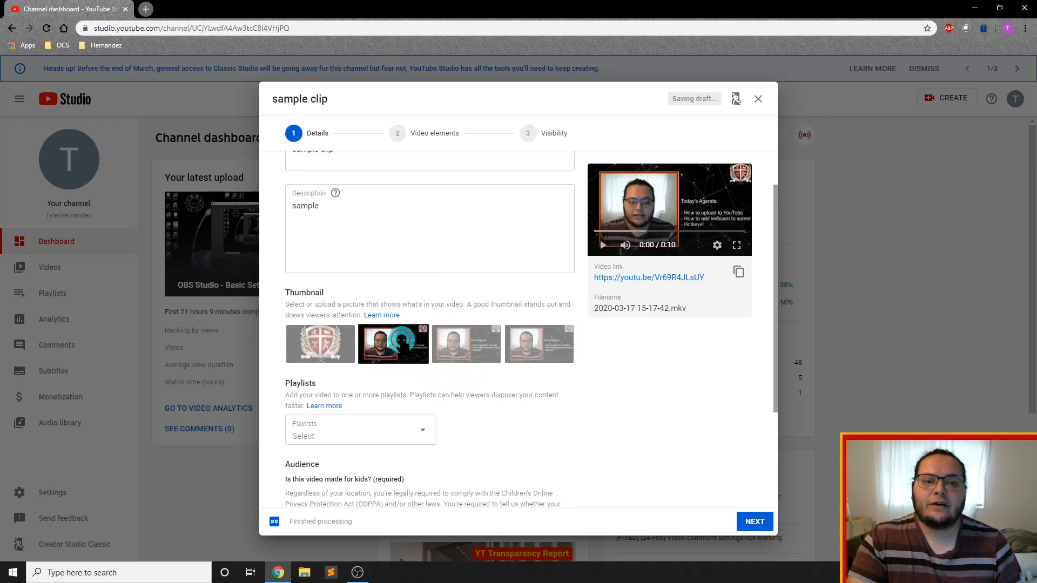
pyautogui.click(532, 346)
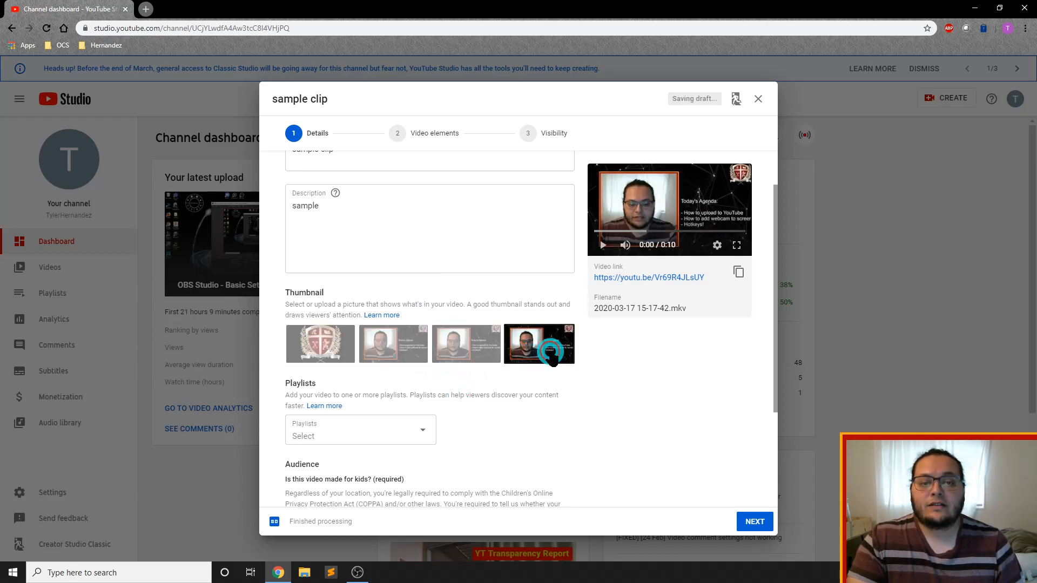
pyautogui.click(321, 341)
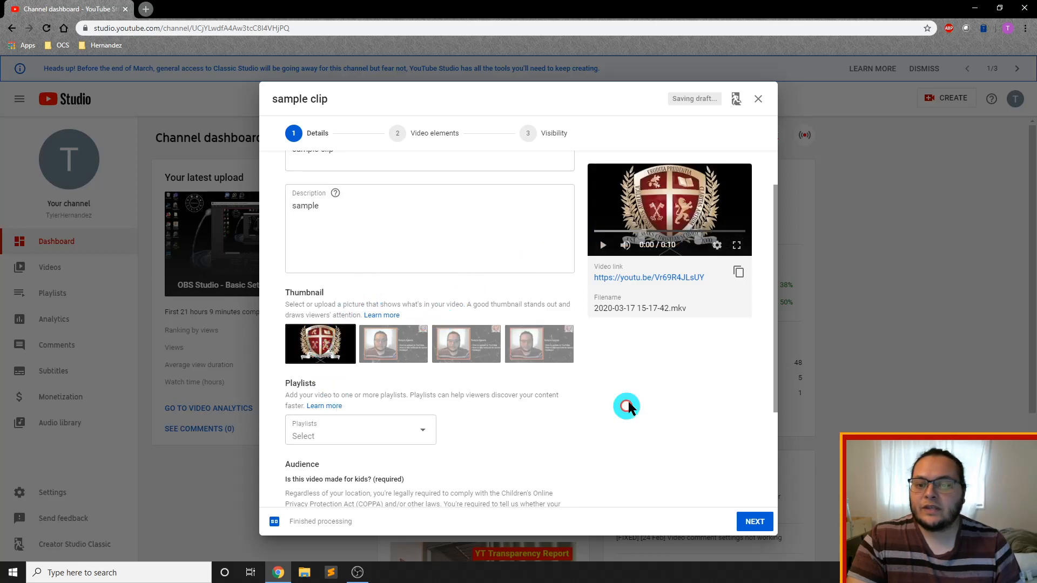
# Mark the video as not made for kids and proceed through the upload stages to the visibility settings
pyautogui.scroll(-2, 432, 354)
pyautogui.scroll(-1, 414, 238)
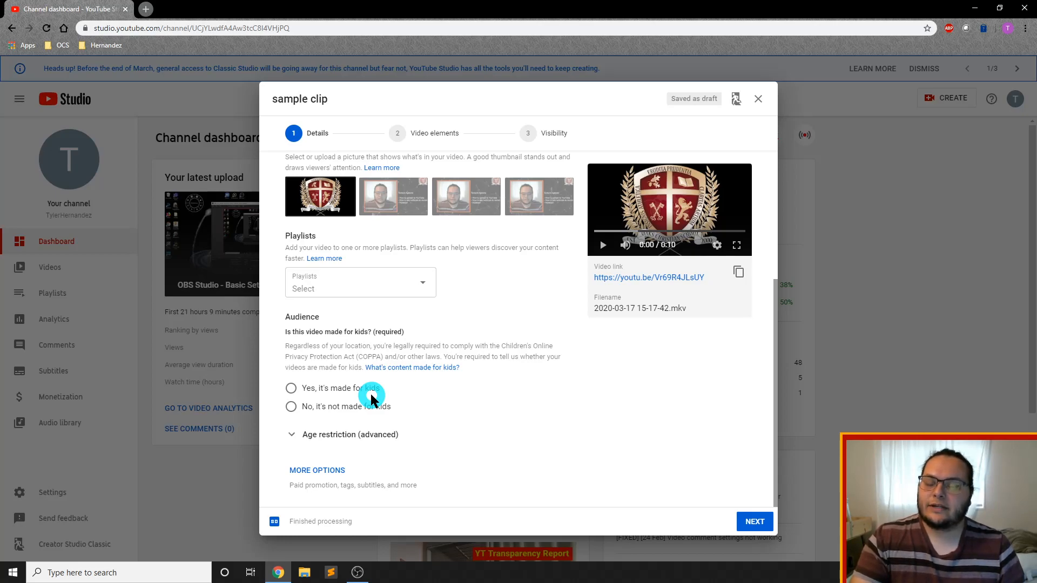
pyautogui.click(291, 407)
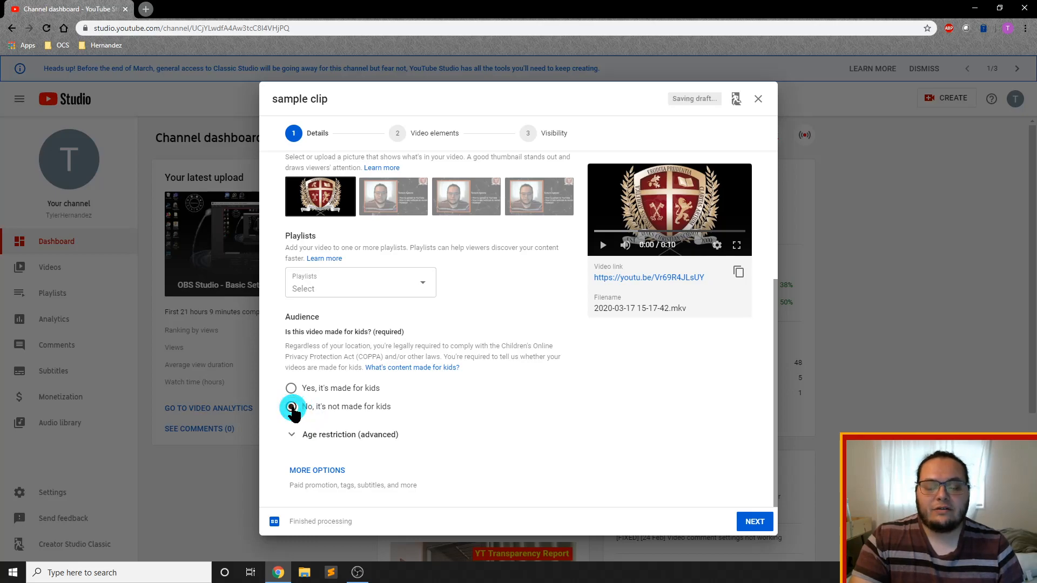
pyautogui.click(763, 522)
pyautogui.click(764, 522)
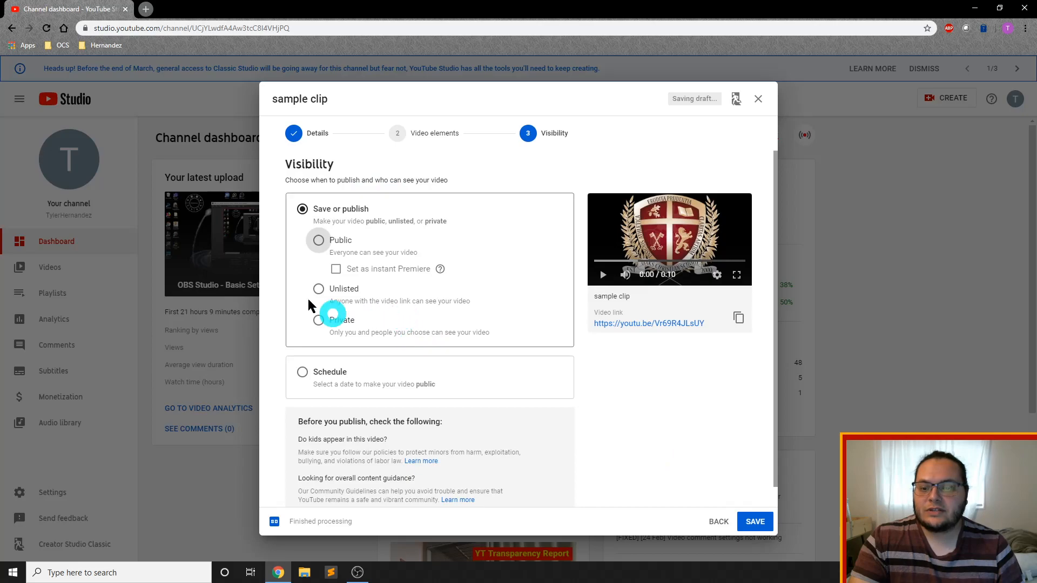
# Go back to review the video elements stage, then return to the visibility settings
pyautogui.click(431, 139)
pyautogui.click(315, 135)
pyautogui.click(413, 222)
pyautogui.click(755, 522)
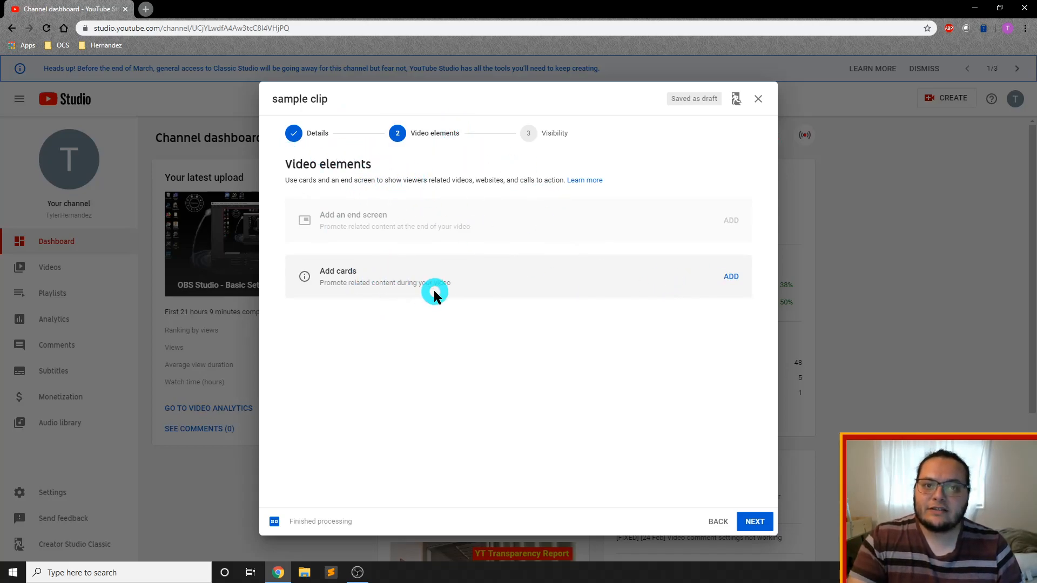
pyautogui.click(748, 523)
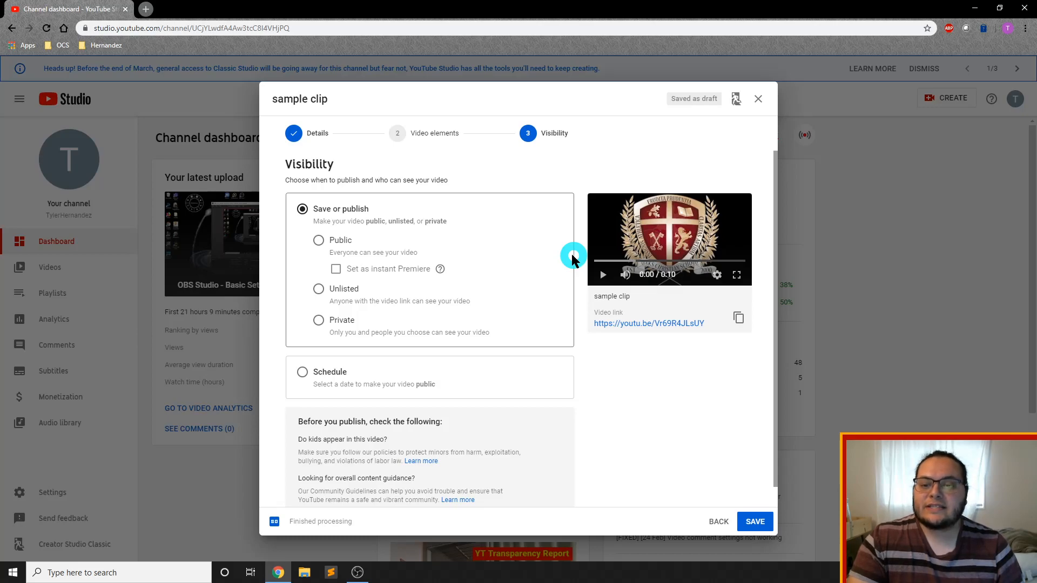
# Try the Public, Unlisted and Private visibility options one after another
pyautogui.click(318, 243)
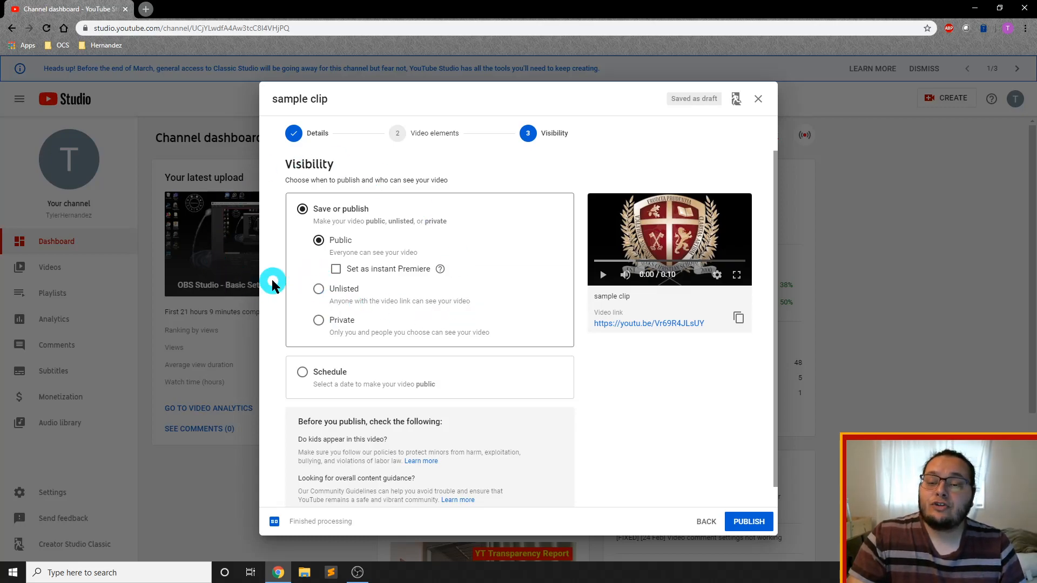
pyautogui.click(318, 289)
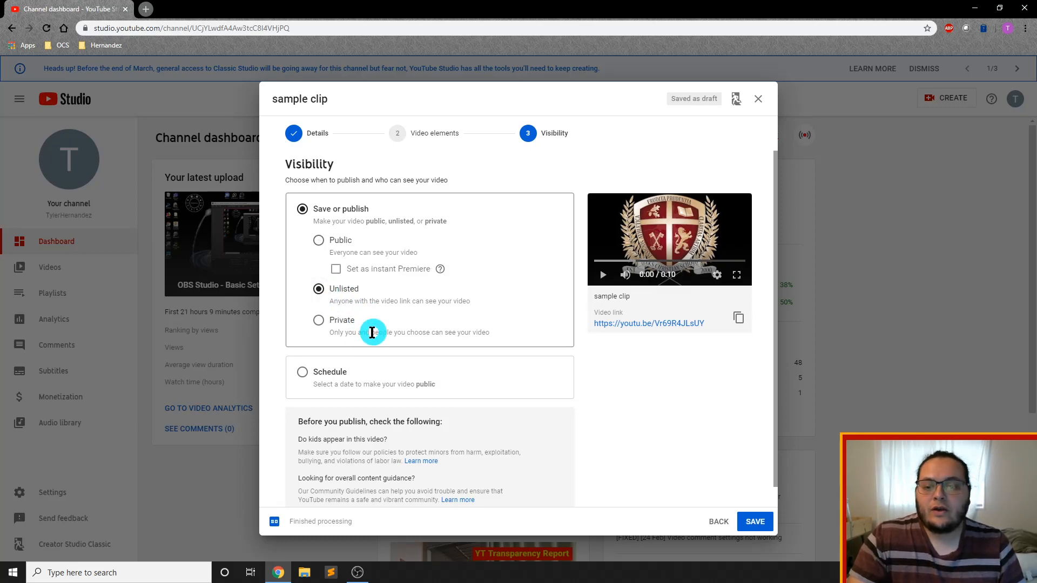
pyautogui.click(318, 321)
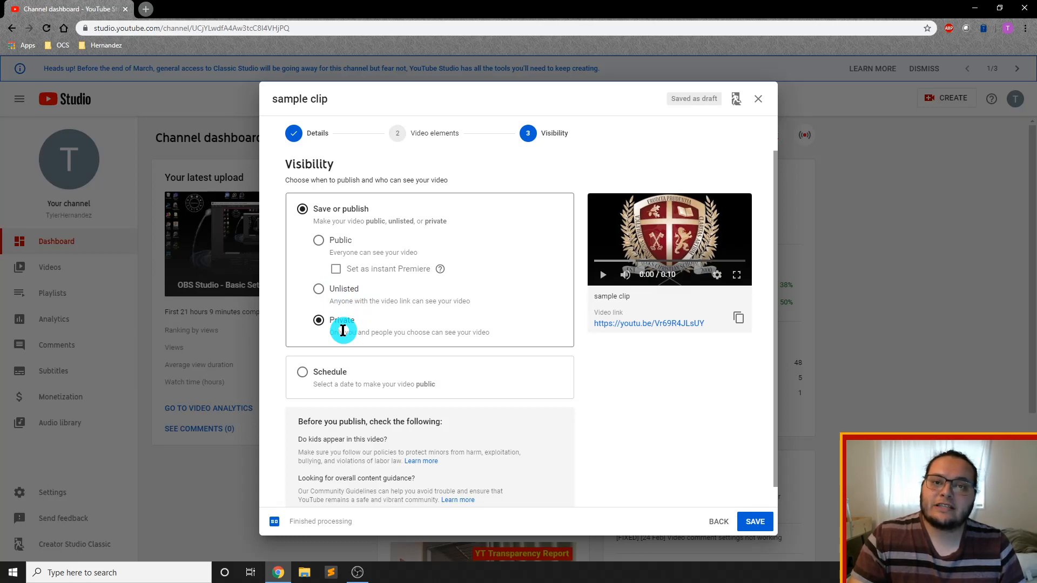
# Set the video's visibility to Public and publish it
pyautogui.click(320, 243)
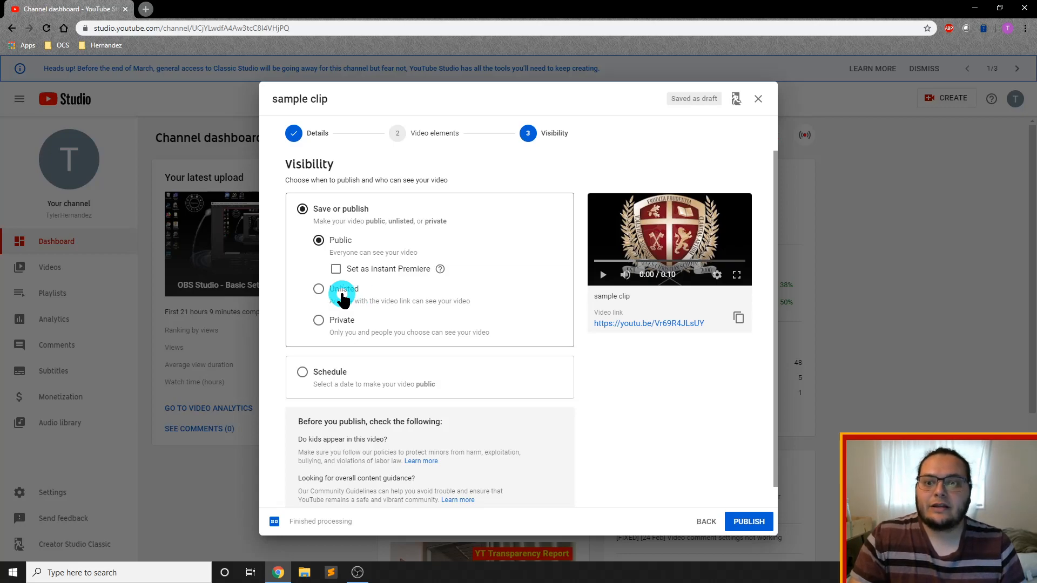
pyautogui.scroll(-1, 343, 381)
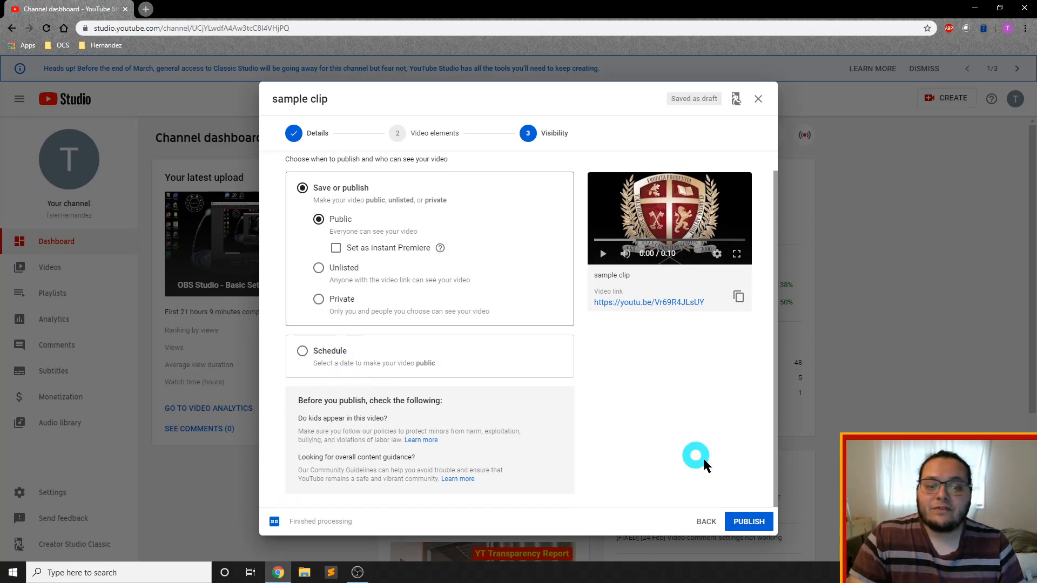
pyautogui.click(746, 521)
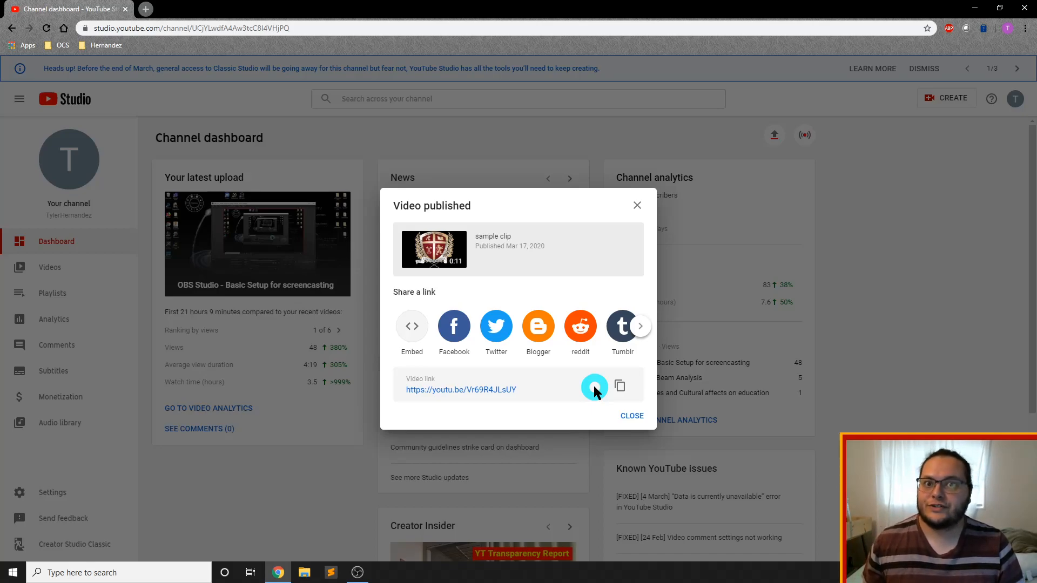
# Close the published video's link-sharing dialog and open the channel's list of uploaded videos
pyautogui.moveTo(526, 388); pyautogui.dragTo(405, 395)
pyautogui.click(404, 395)
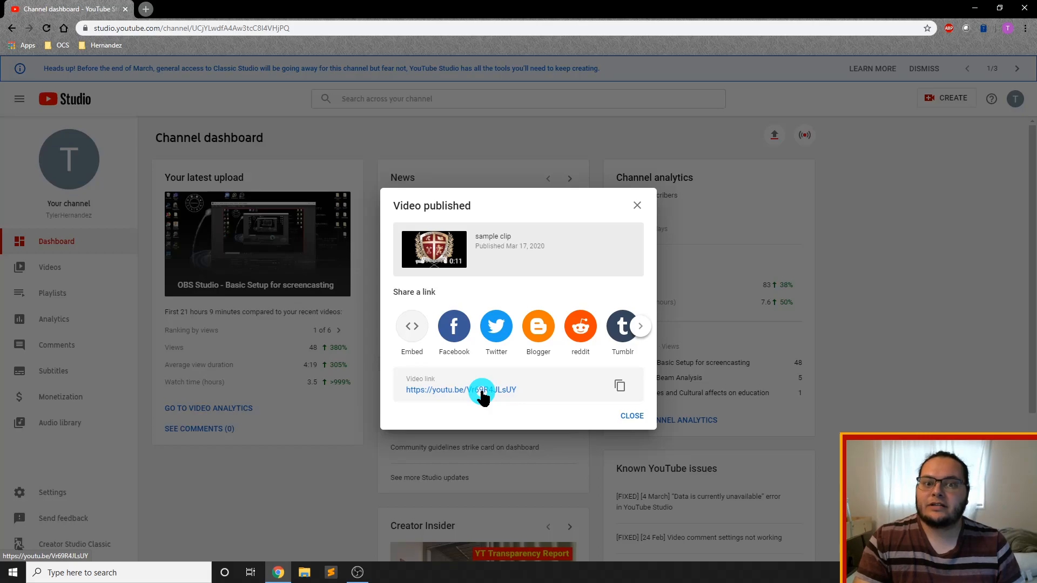
pyautogui.click(636, 416)
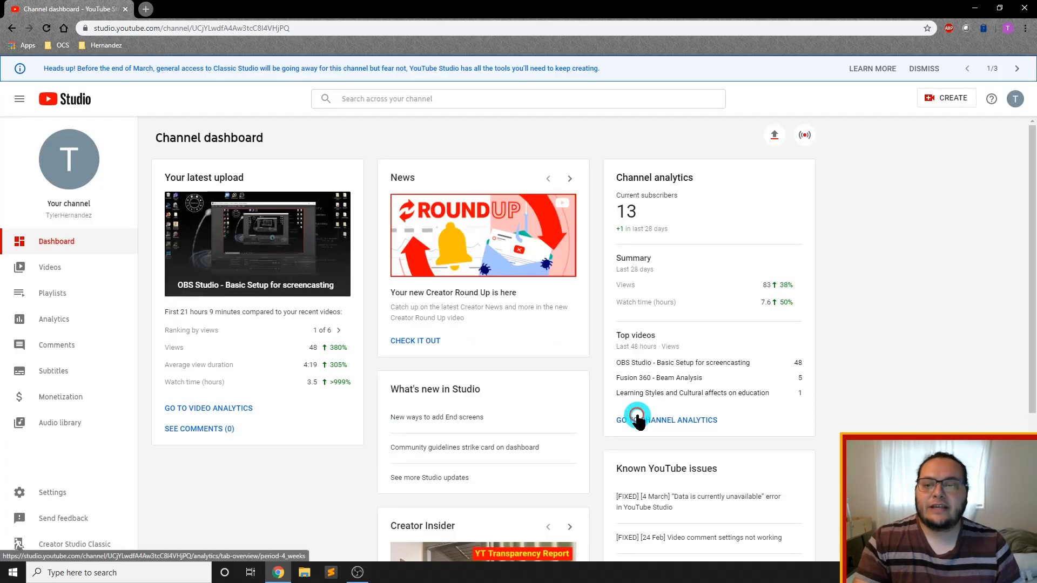
pyautogui.click(49, 268)
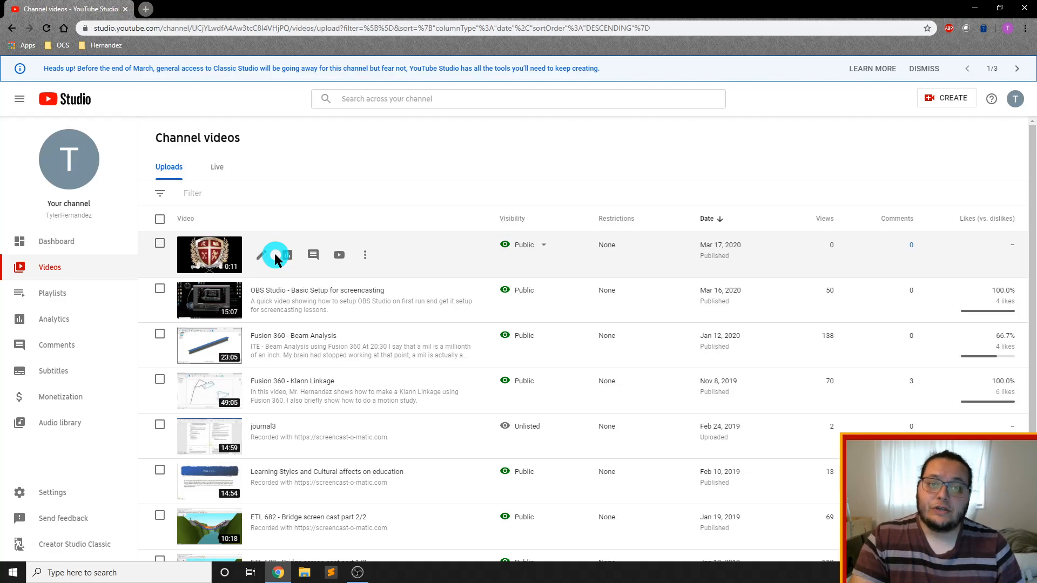
pyautogui.hotkey('alt', '2')
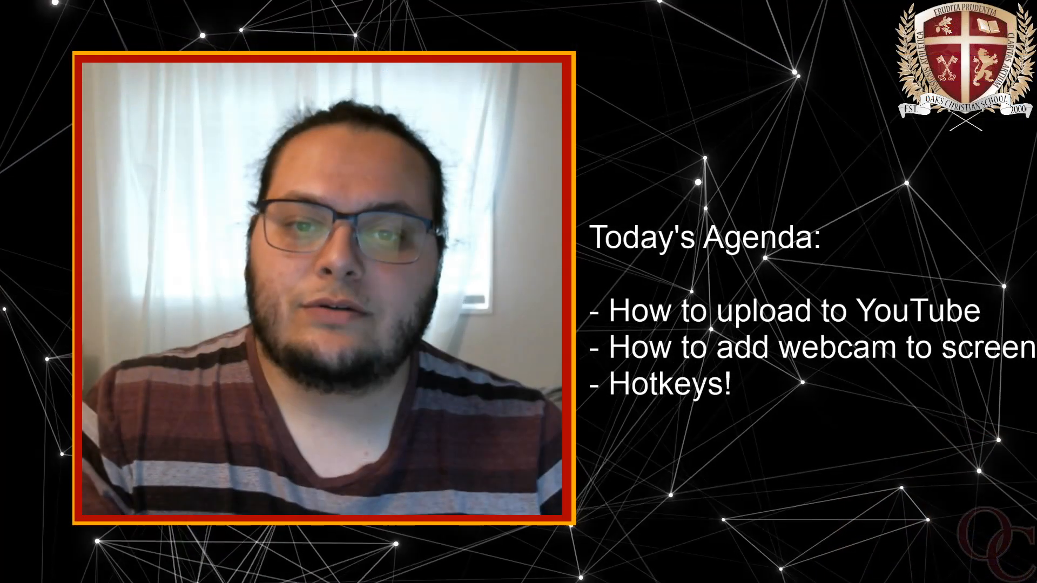
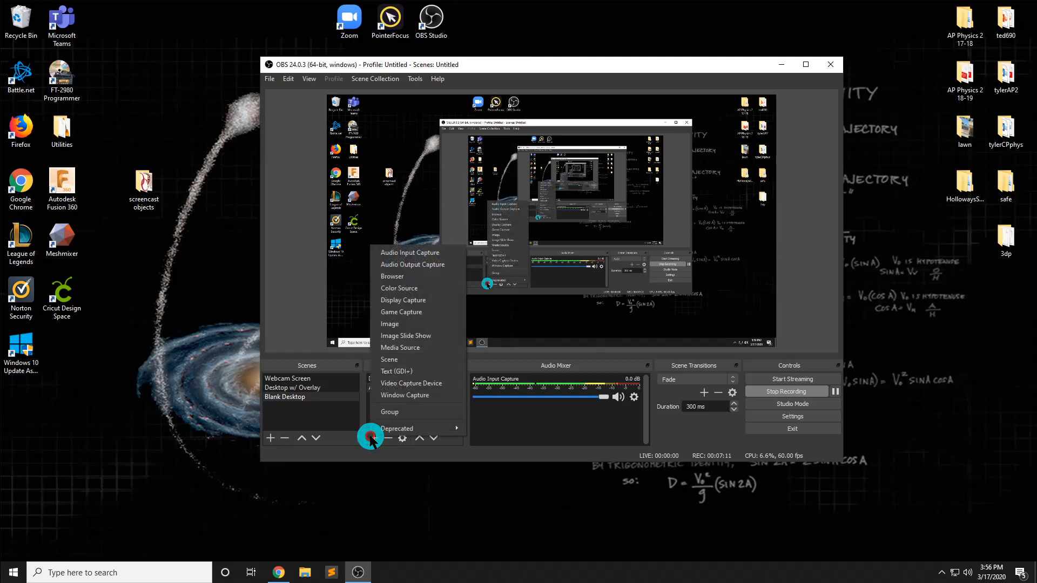
# Try to add a new video capture source to the Blank Desktop scene, checking the Logitech HD Webcam C615 as its device
pyautogui.click(411, 384)
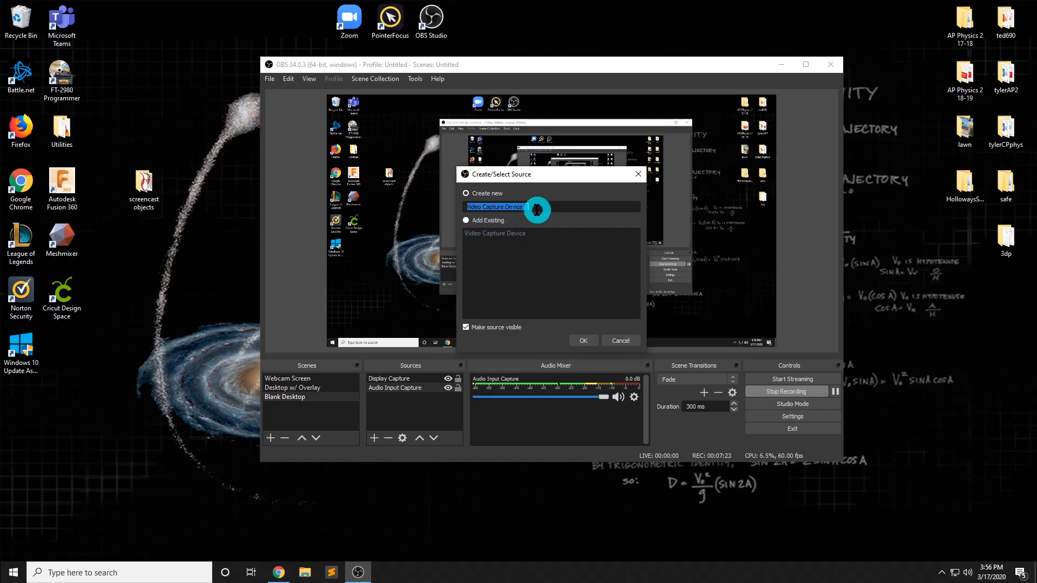
pyautogui.click(584, 341)
pyautogui.click(483, 246)
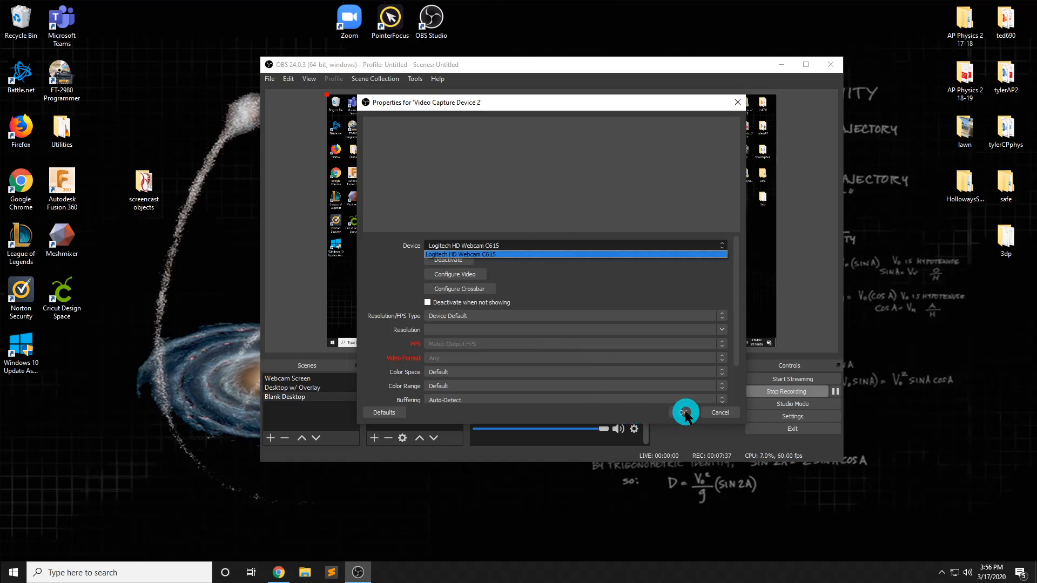
pyautogui.click(717, 413)
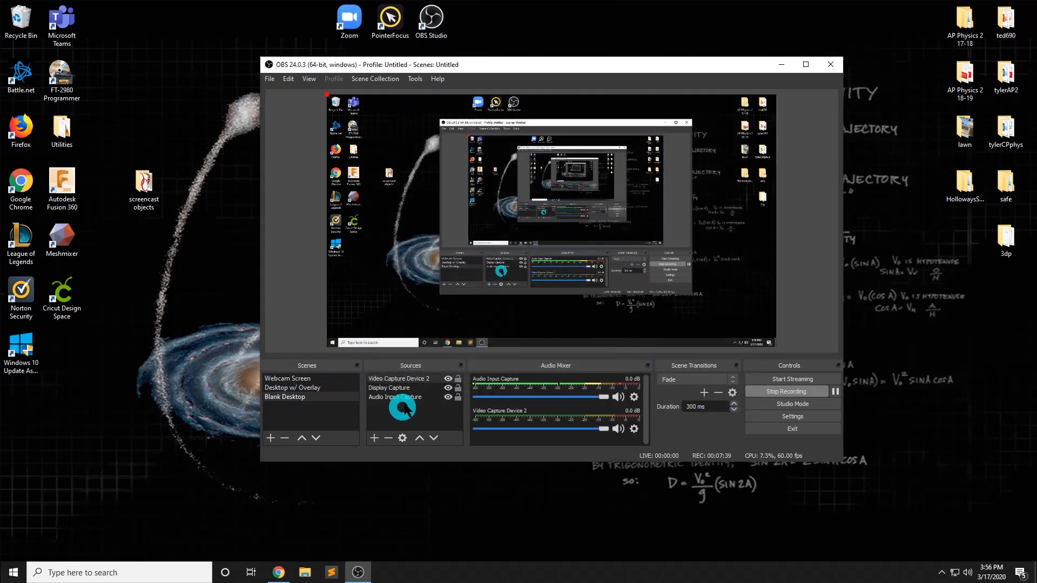
# Remove the Video Capture Device 2 source from the Blank Desktop scene
pyautogui.click(427, 379)
pyautogui.press('Delete')
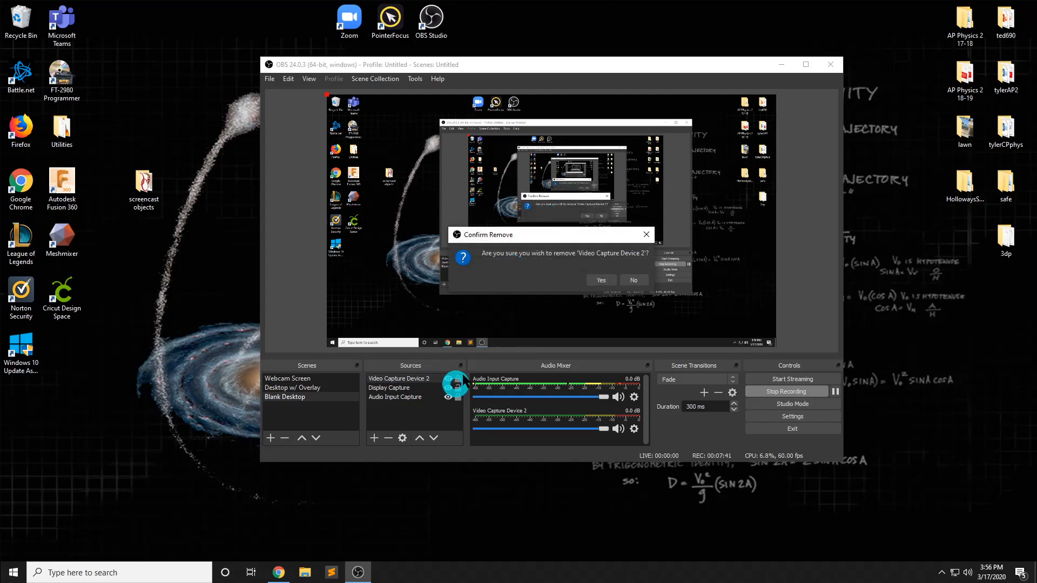
pyautogui.click(587, 281)
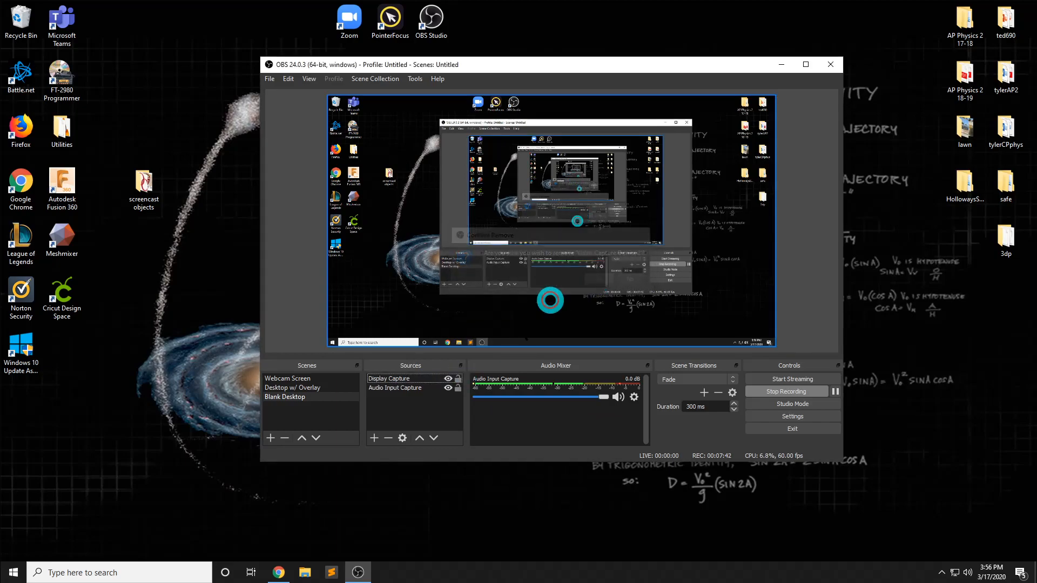
# Add the existing Video Capture Device to the Blank Desktop scene as a source
pyautogui.click(374, 438)
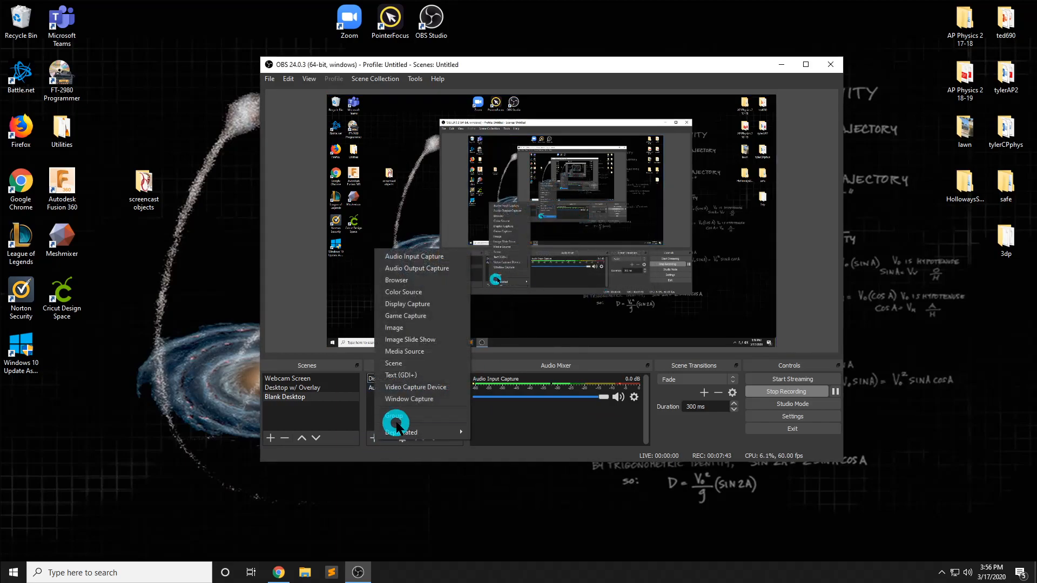
pyautogui.click(426, 387)
pyautogui.click(473, 220)
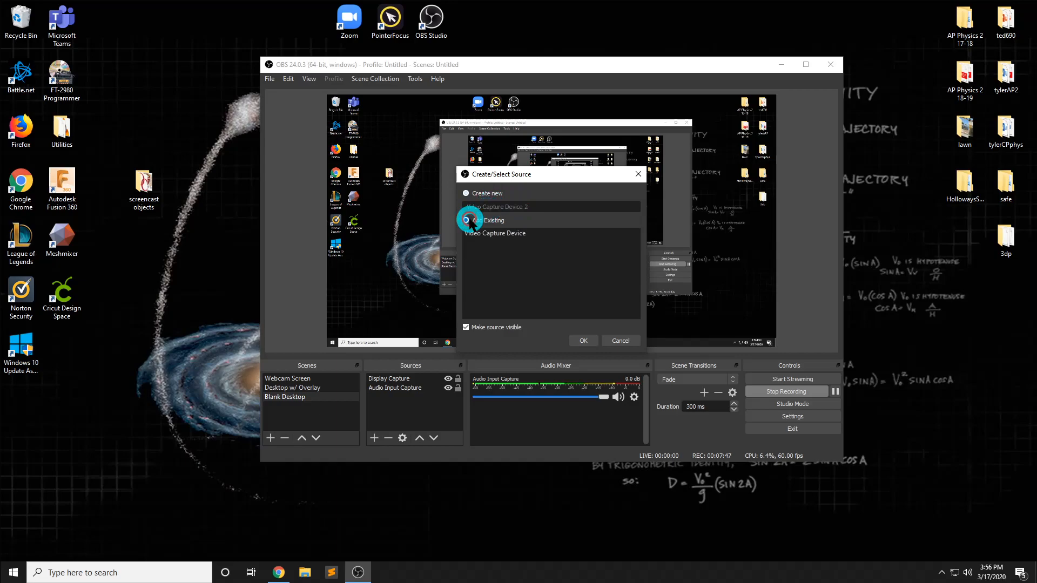
pyautogui.click(498, 233)
pyautogui.click(586, 341)
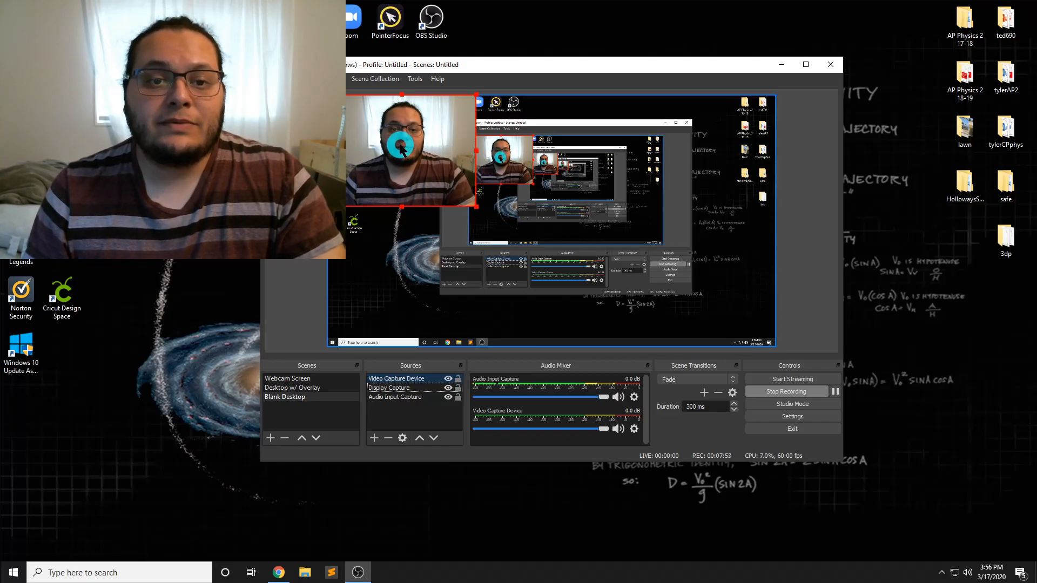
# Place the webcam image in the lower-right corner of the scene canvas and shrink it to a small inset
pyautogui.moveTo(400, 143); pyautogui.dragTo(369, 167)
pyautogui.click(523, 137)
pyautogui.moveTo(27, 229); pyautogui.dragTo(685, 294)
pyautogui.click(542, 150)
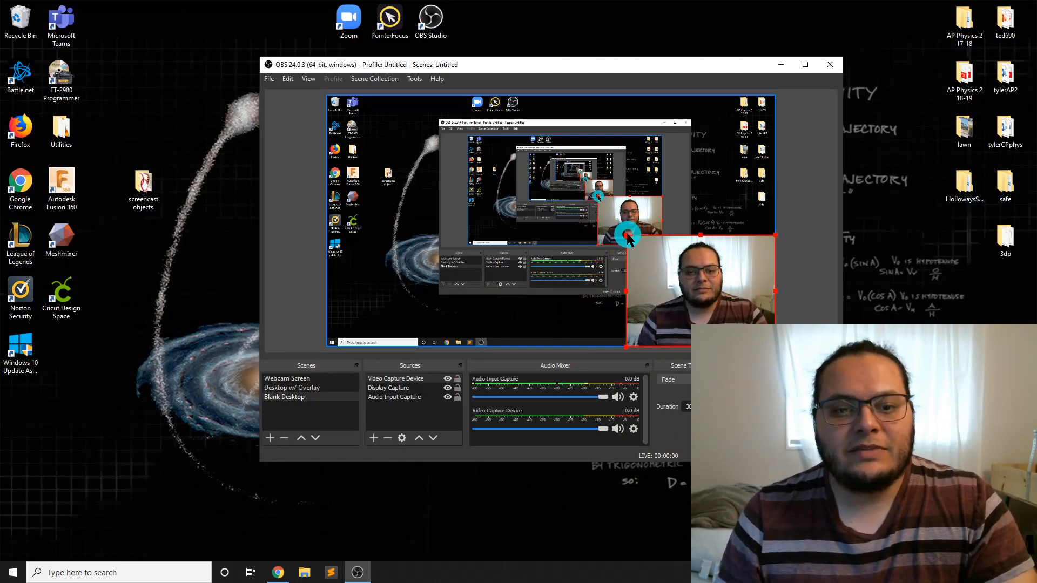
pyautogui.moveTo(631, 237); pyautogui.dragTo(708, 291)
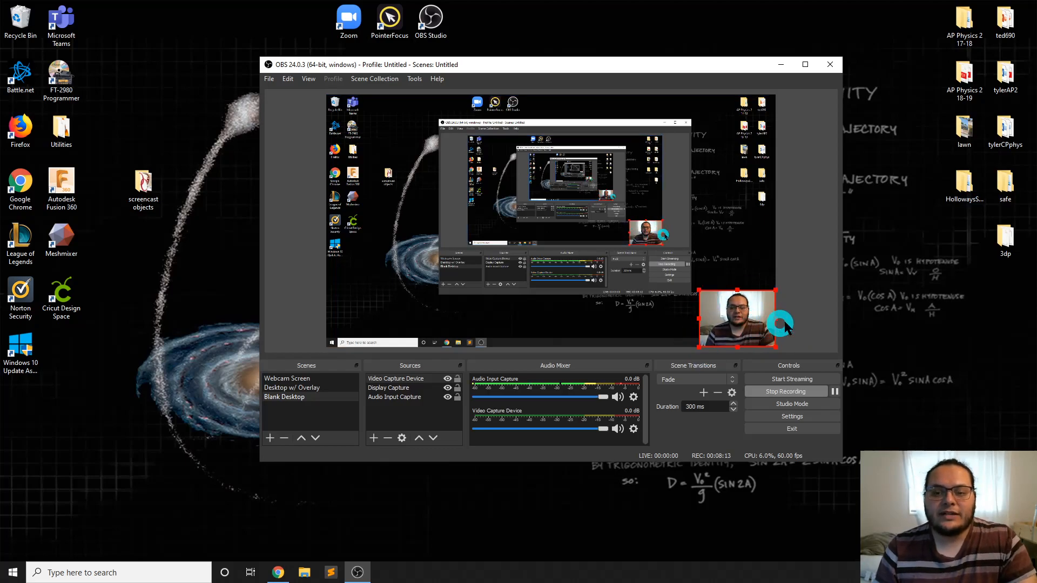
pyautogui.click(820, 303)
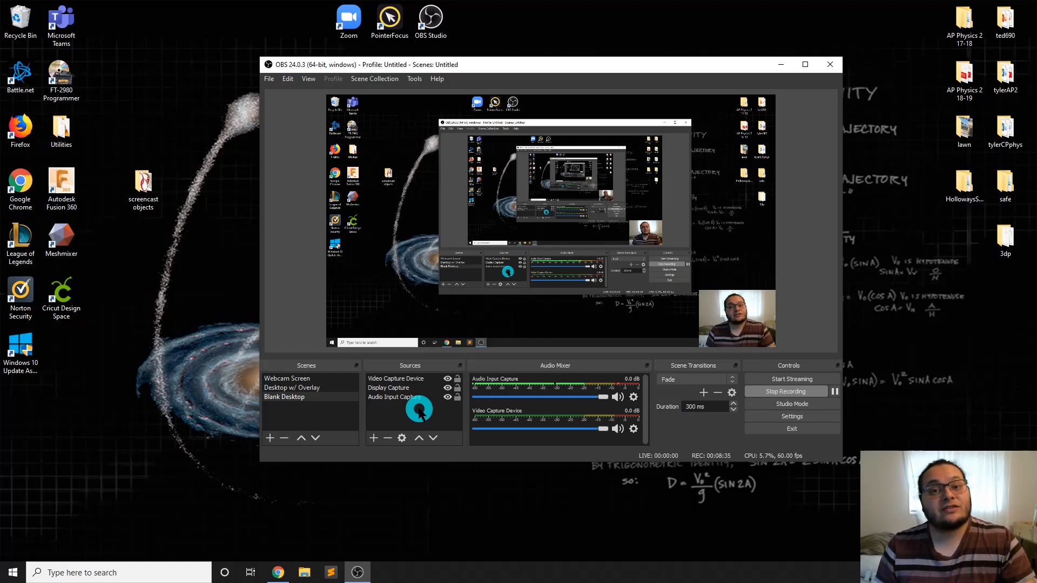
# Add a new color source to the Blank Desktop scene and set its color to red #aa0000
pyautogui.click(377, 437)
pyautogui.moveTo(382, 427)
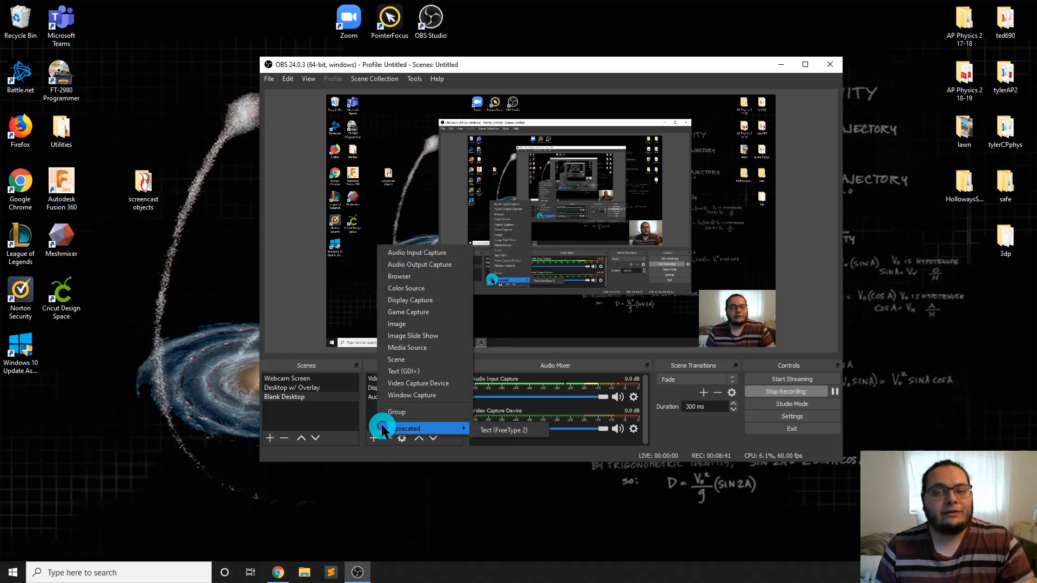
pyautogui.click(427, 289)
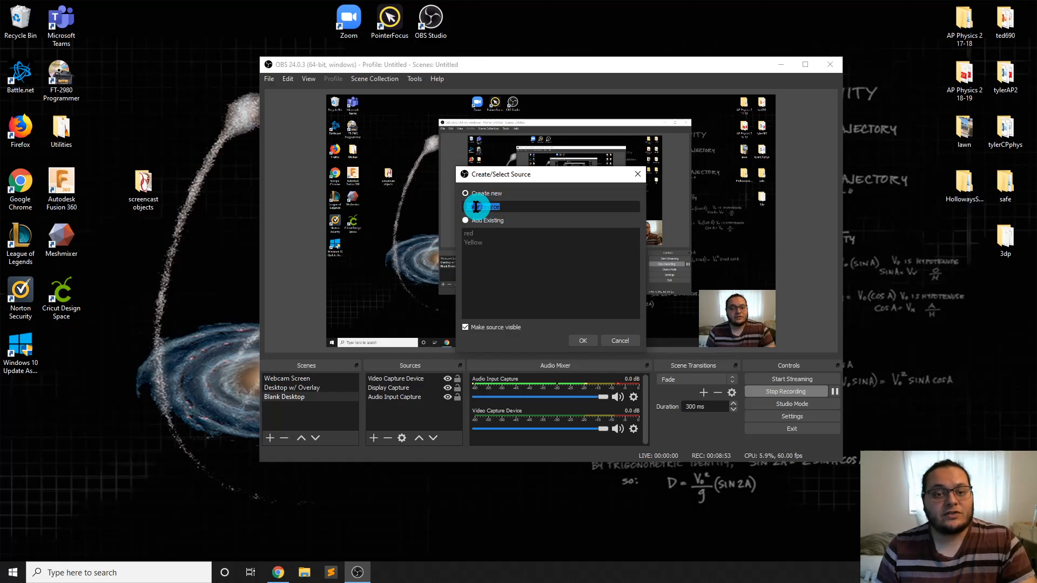
pyautogui.click(583, 342)
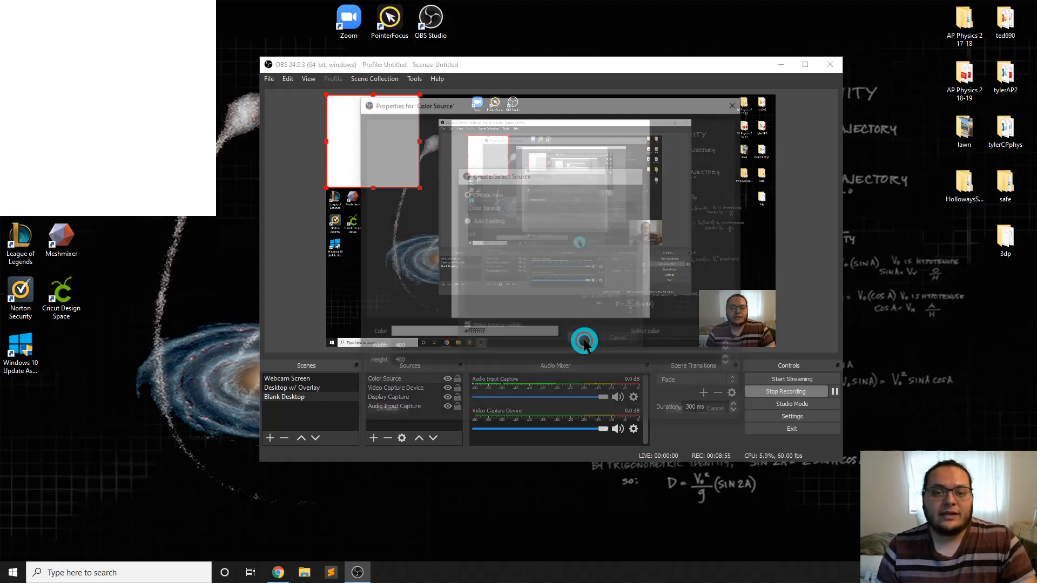
pyautogui.click(633, 334)
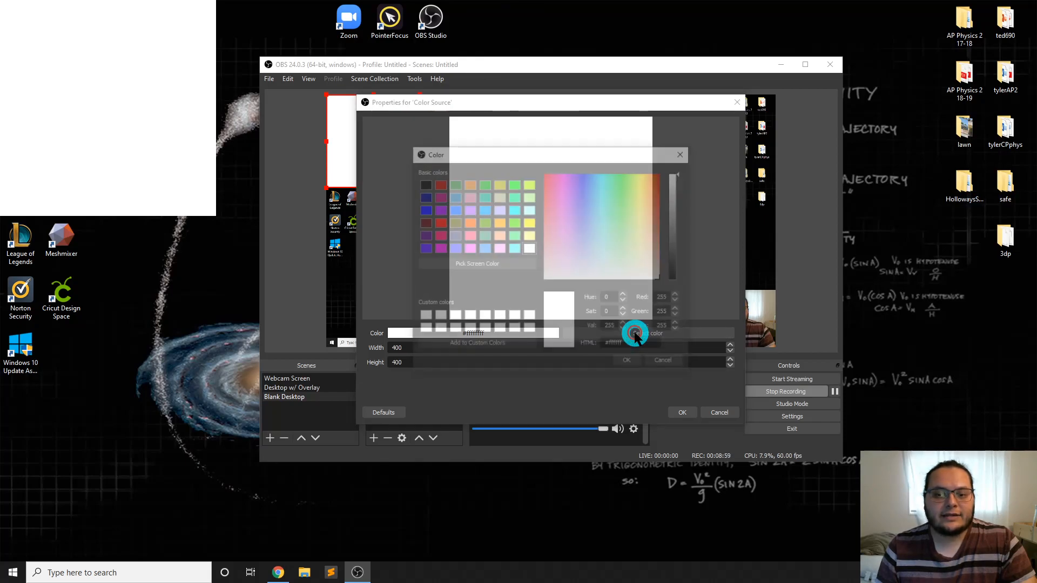
pyautogui.click(439, 184)
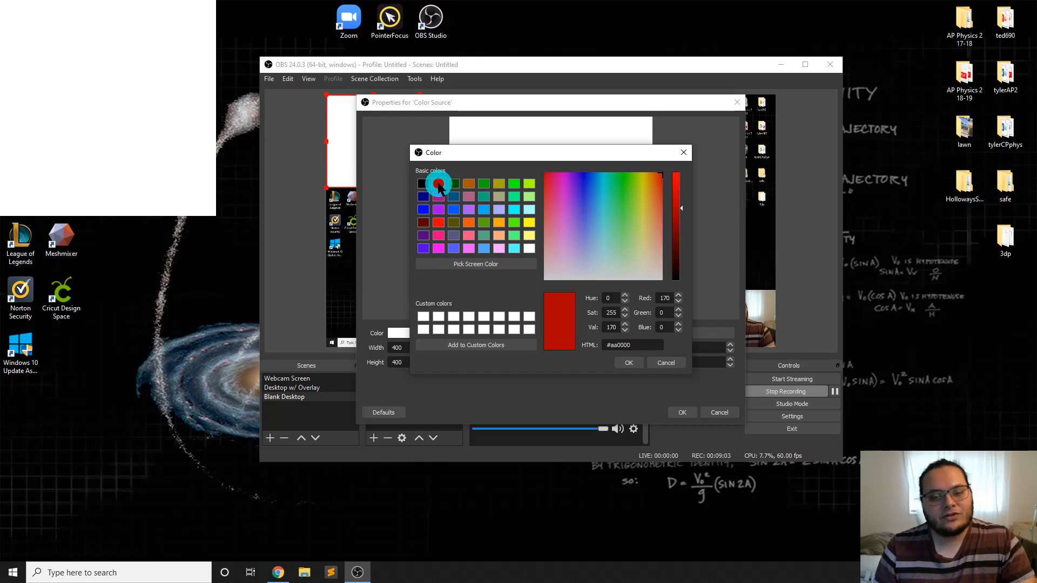
pyautogui.click(628, 363)
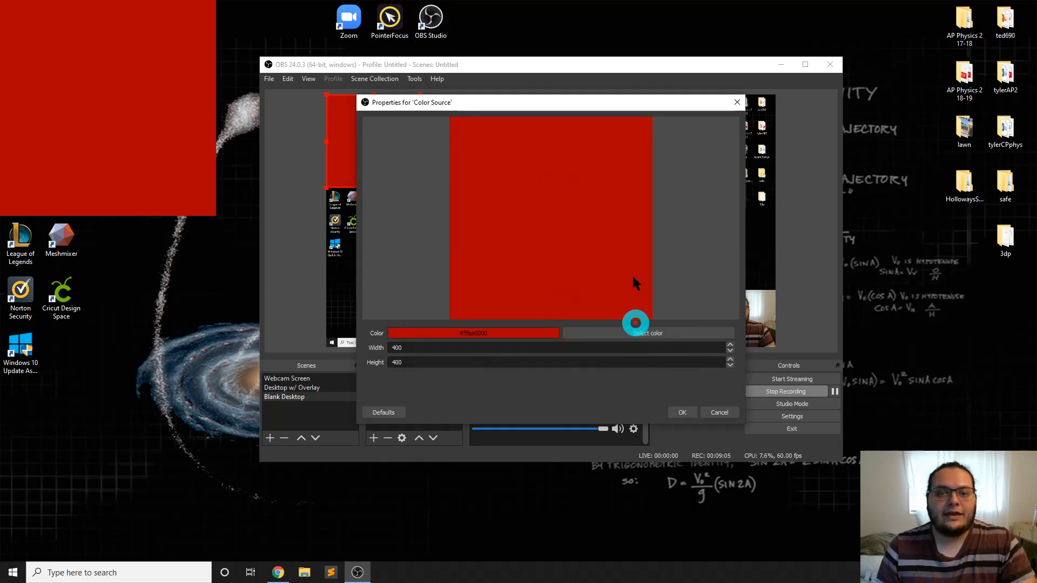
pyautogui.click(683, 413)
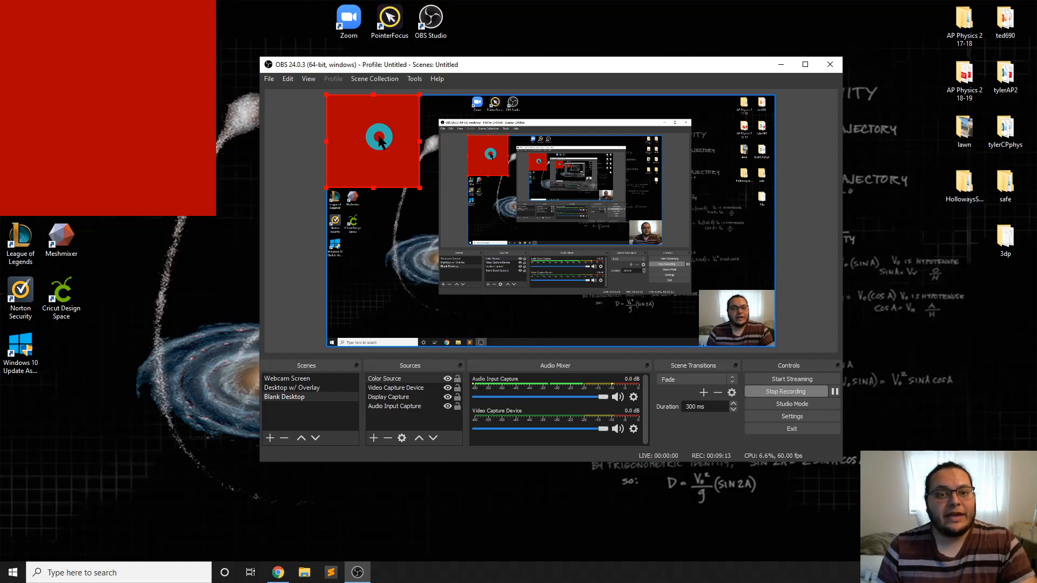
# Move the red square to the canvas's lower-right corner and order the Video Capture Device source above the Color Source
pyautogui.moveTo(379, 142); pyautogui.dragTo(734, 298)
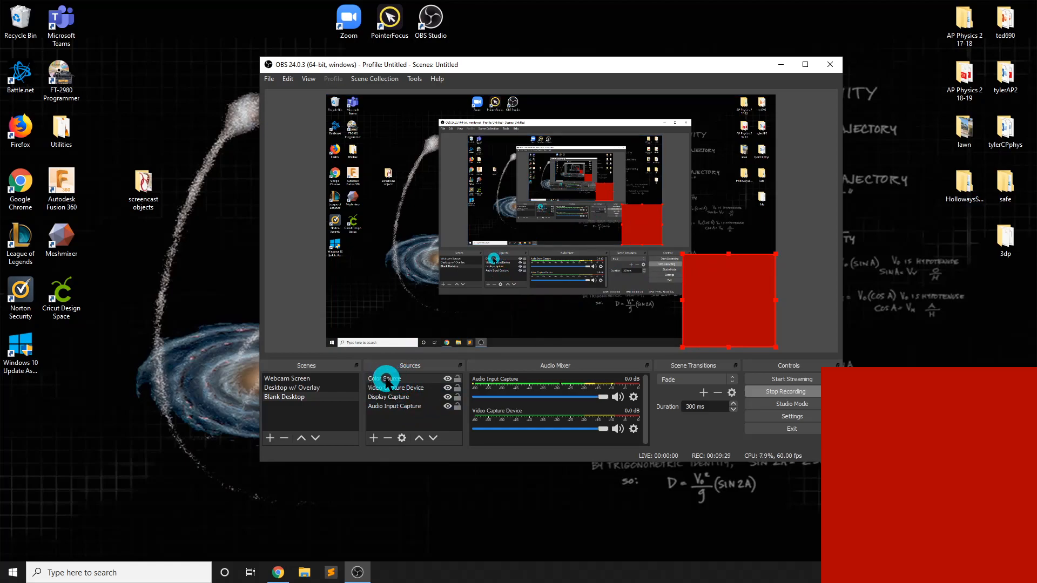
pyautogui.click(419, 389)
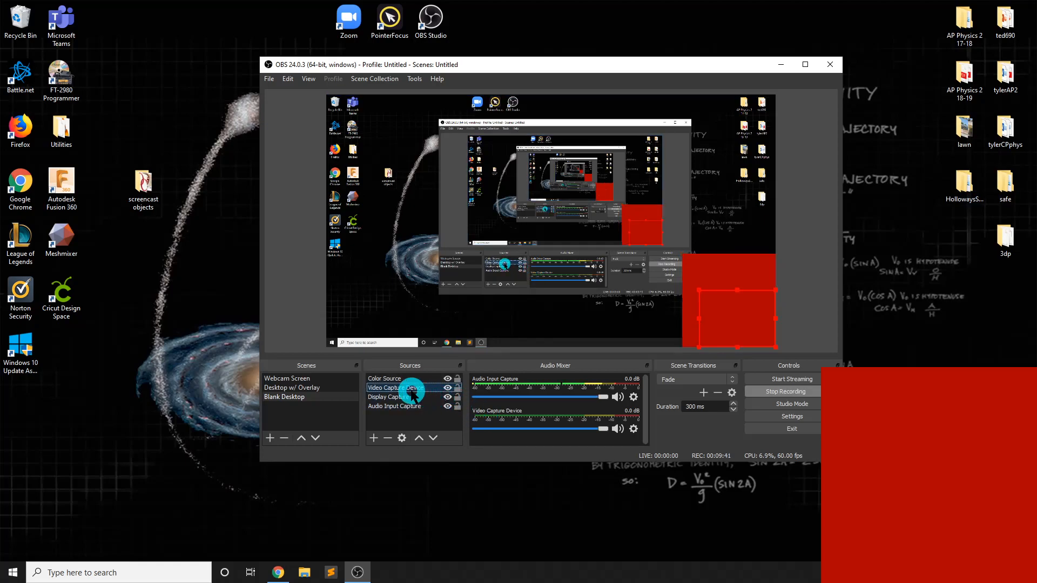
pyautogui.moveTo(411, 395)
pyautogui.mouseDown()
pyautogui.moveTo(408, 378)
pyautogui.moveTo(407, 412)
pyautogui.moveTo(411, 378)
pyautogui.mouseUp()
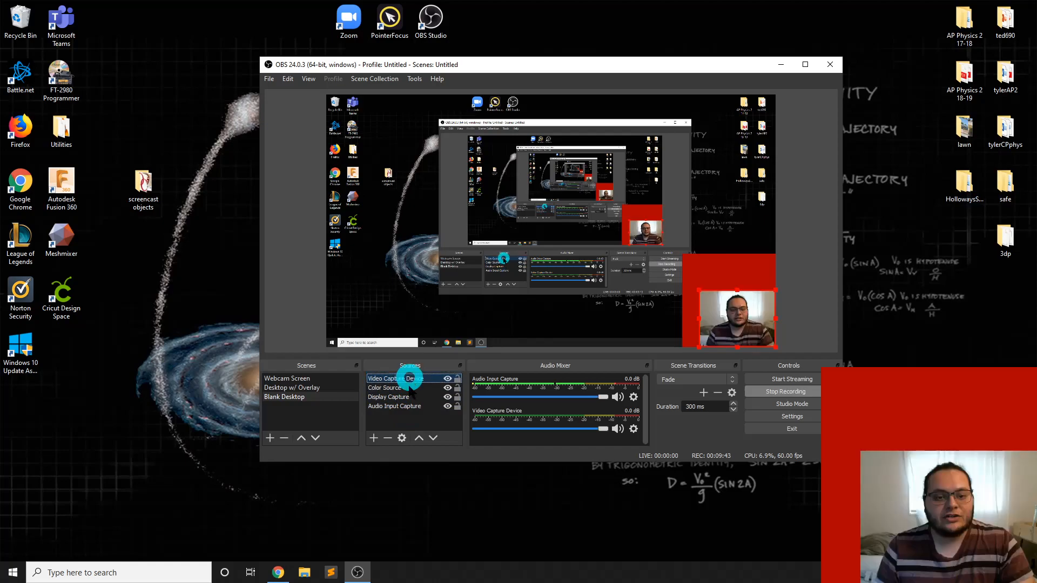
pyautogui.click(434, 440)
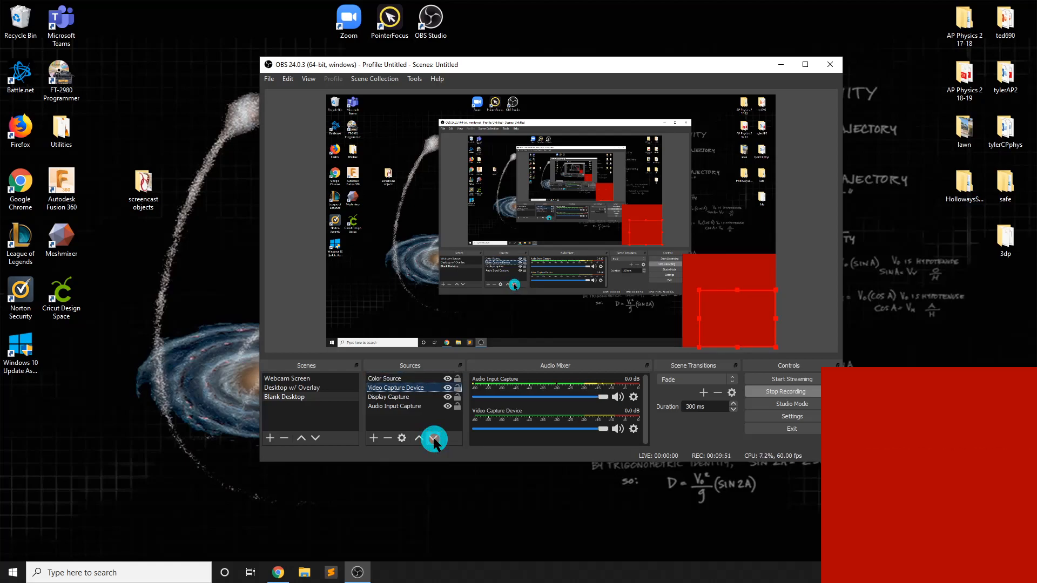
pyautogui.click(420, 439)
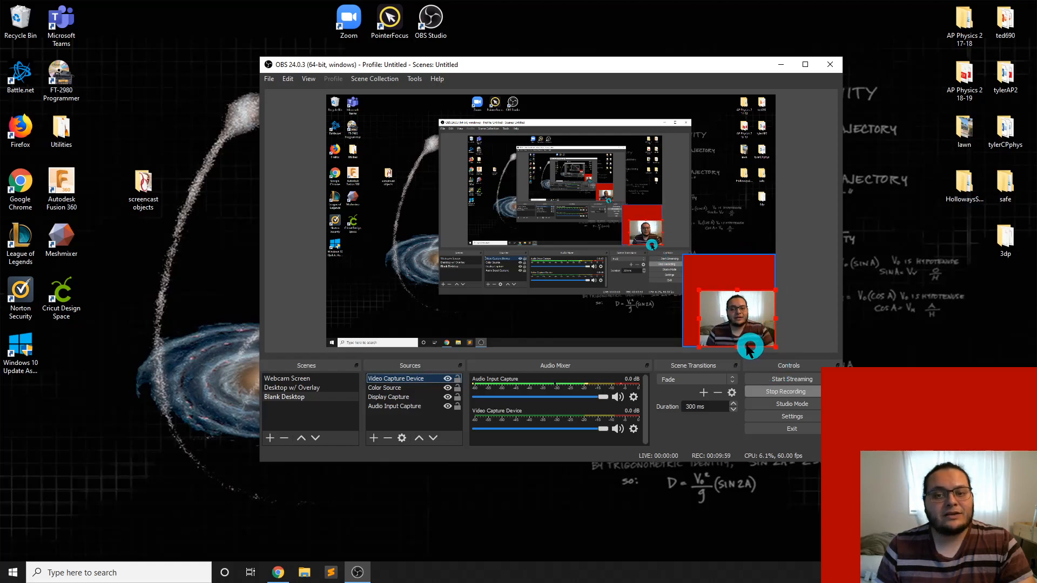
# Shrink the red square to nearly the webcam image's width and slide it down to leave a narrow border
pyautogui.click(733, 277)
pyautogui.moveTo(684, 260); pyautogui.dragTo(698, 270)
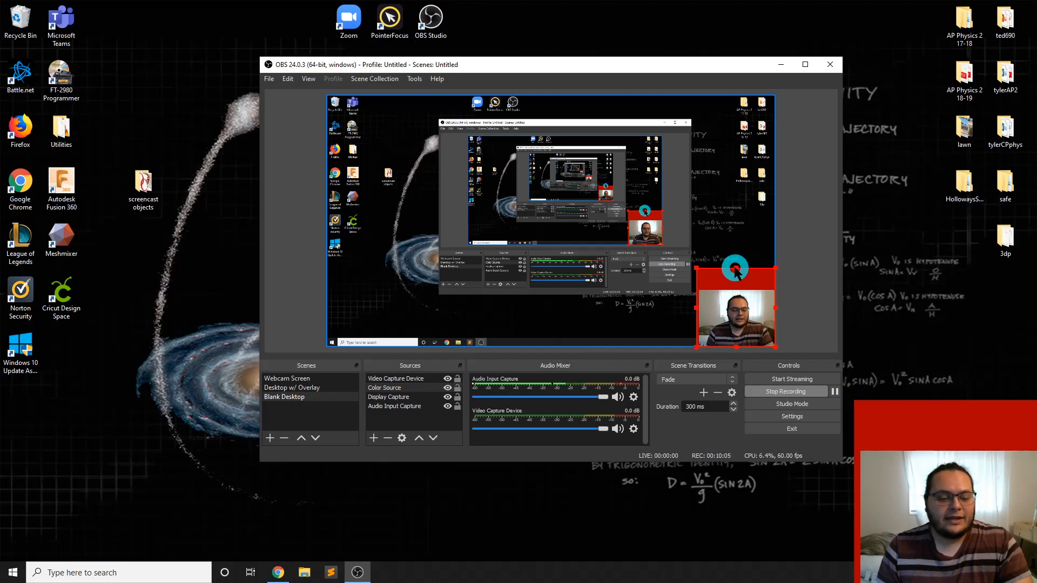
pyautogui.moveTo(735, 270); pyautogui.dragTo(736, 297)
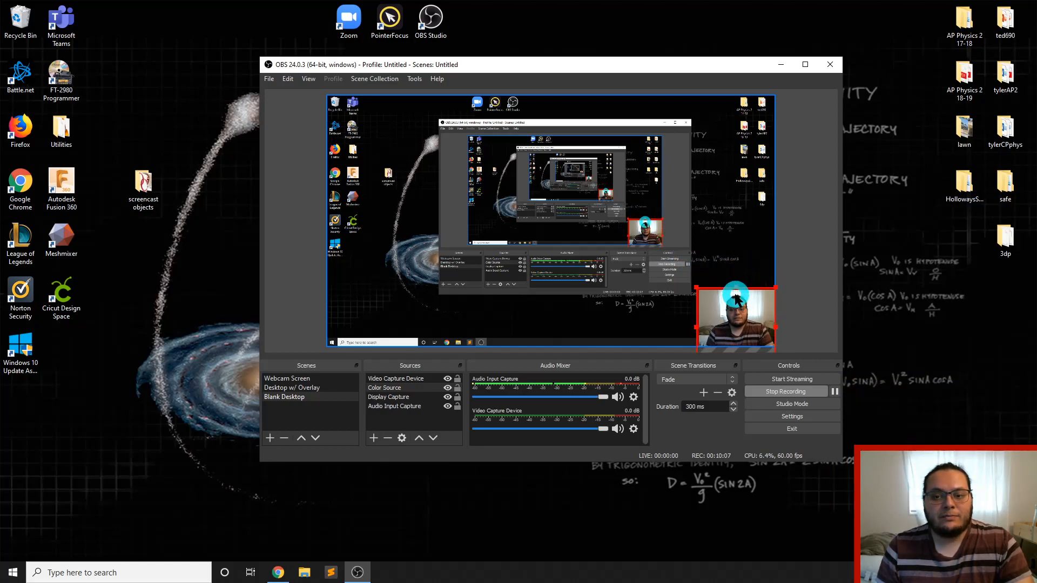
pyautogui.click(833, 292)
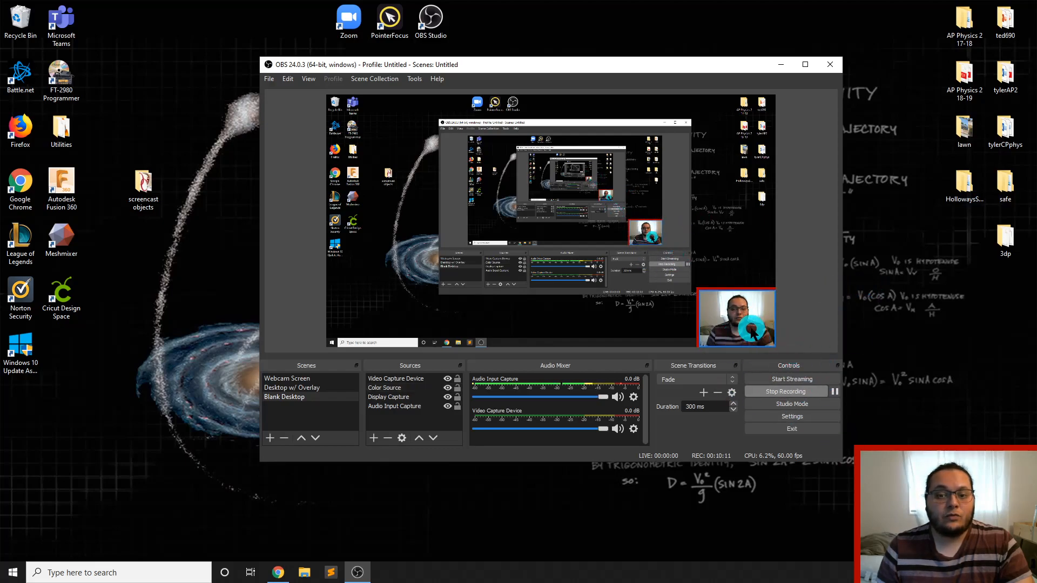
# Move the red square back up and crop its top edge to a thin band above the webcam image
pyautogui.click(741, 289)
pyautogui.moveTo(741, 290); pyautogui.dragTo(743, 265)
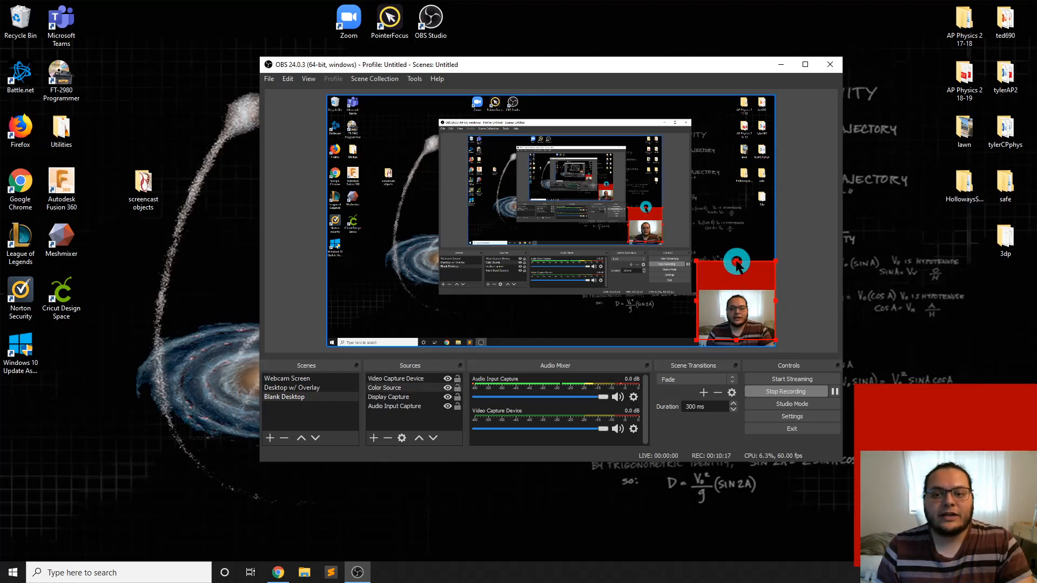
pyautogui.moveTo(737, 262); pyautogui.dragTo(739, 291)
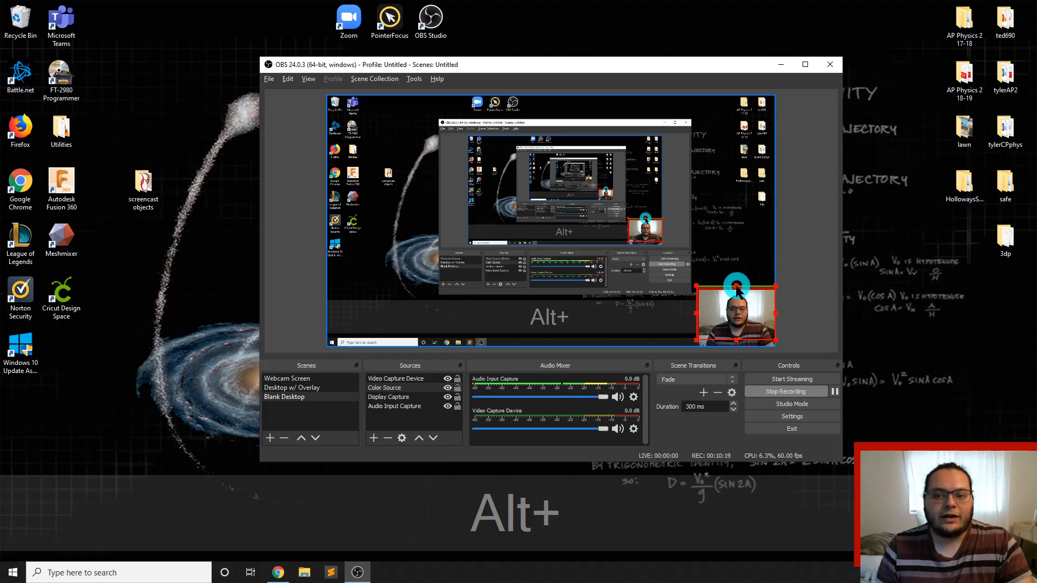
pyautogui.click(811, 348)
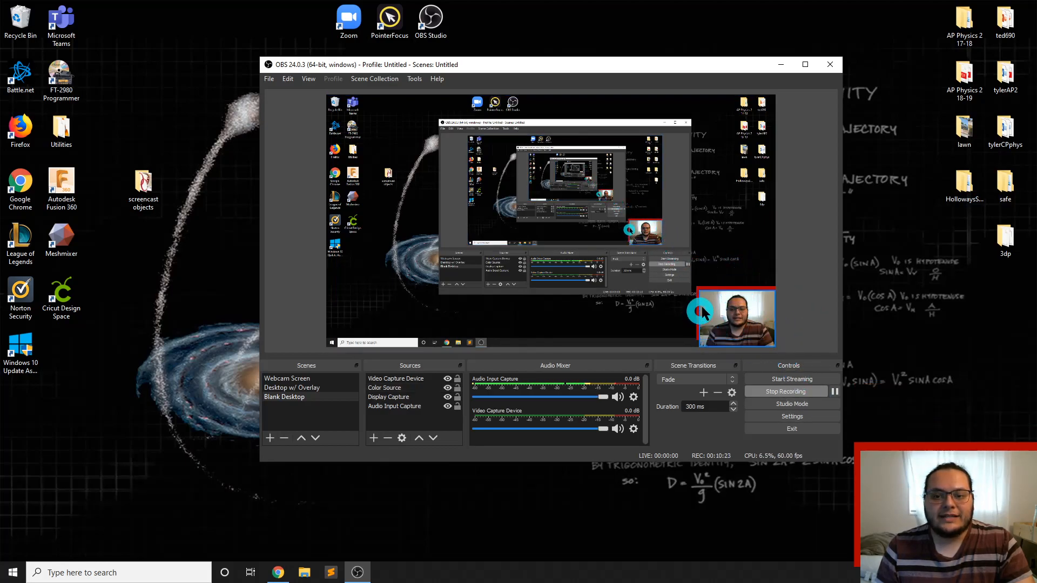
# Nudge the cropped red square slightly down to thin the border above the webcam image, and deselect it
pyautogui.click(729, 289)
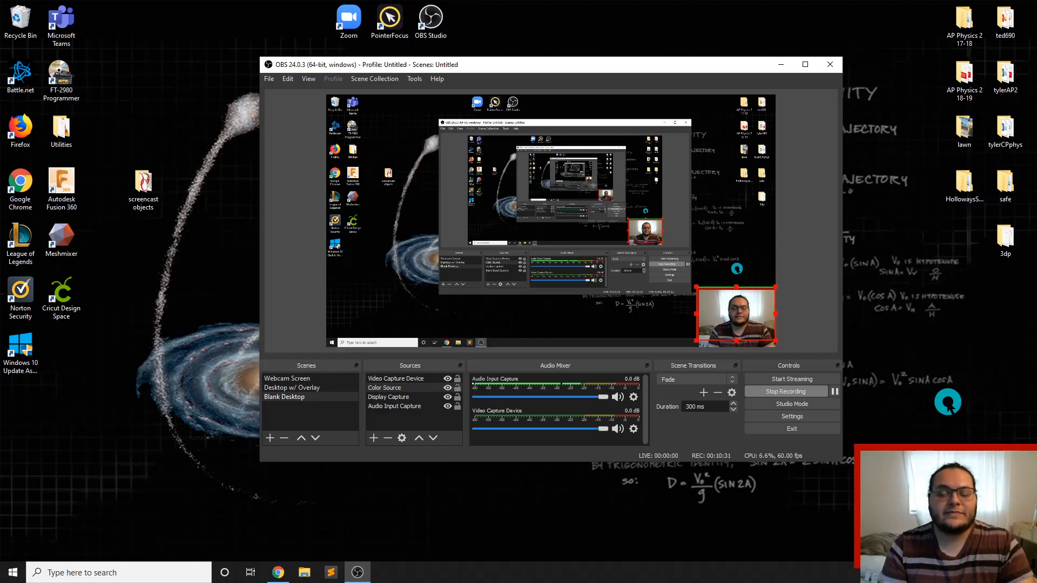
pyautogui.click(813, 301)
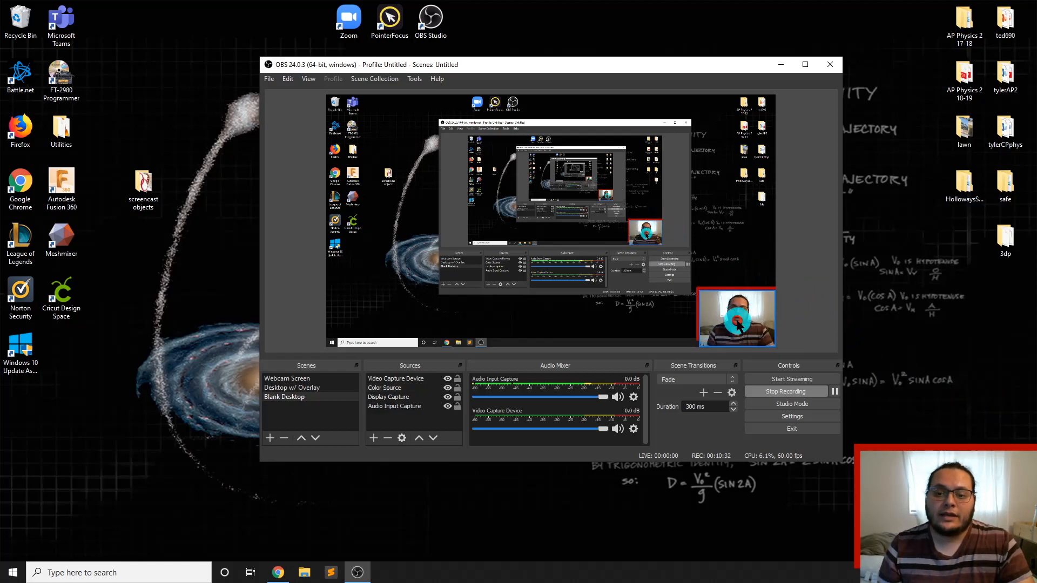
pyautogui.click(727, 293)
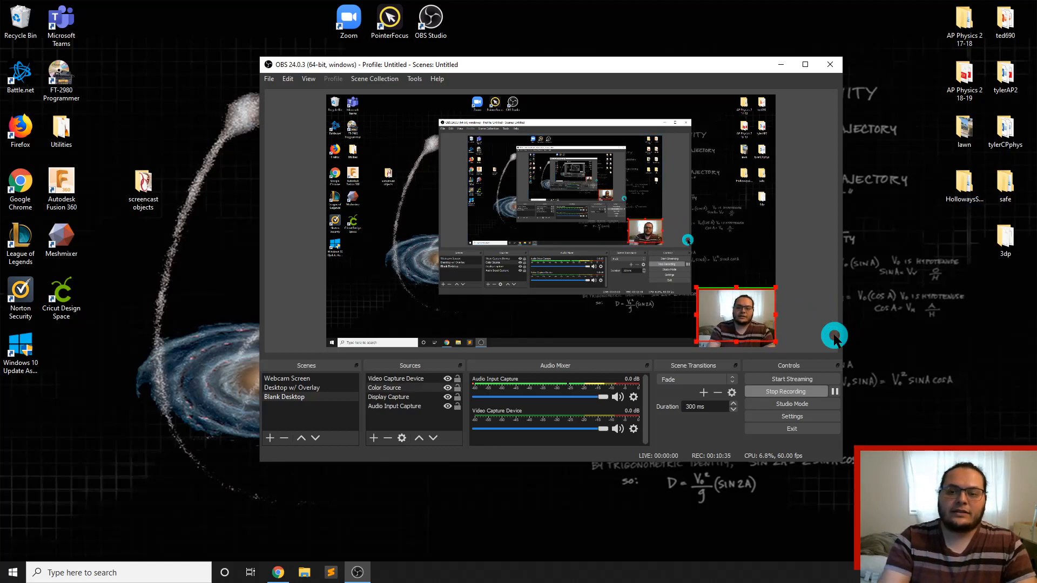
pyautogui.click(804, 309)
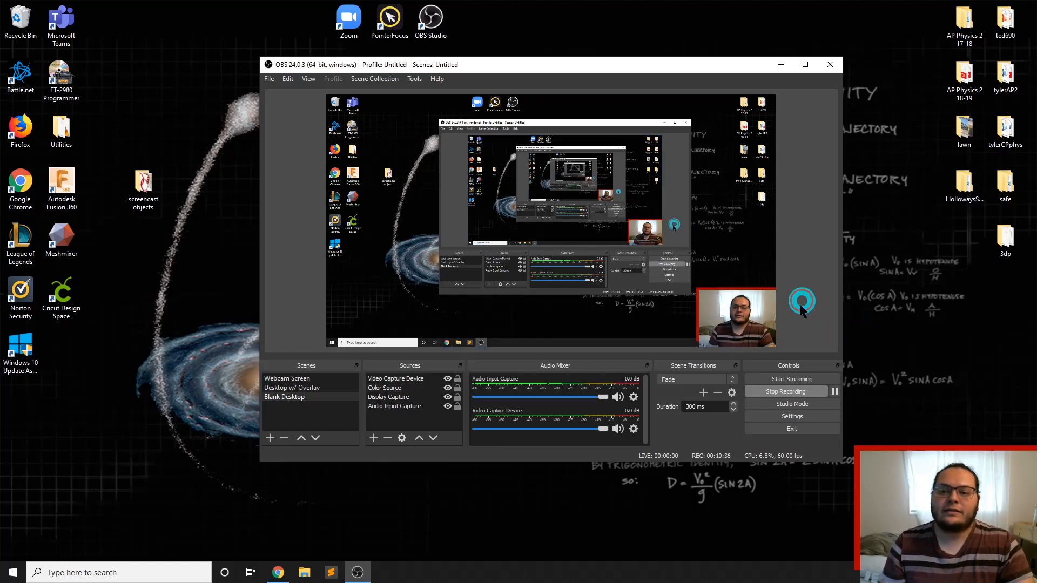
pyautogui.click(699, 303)
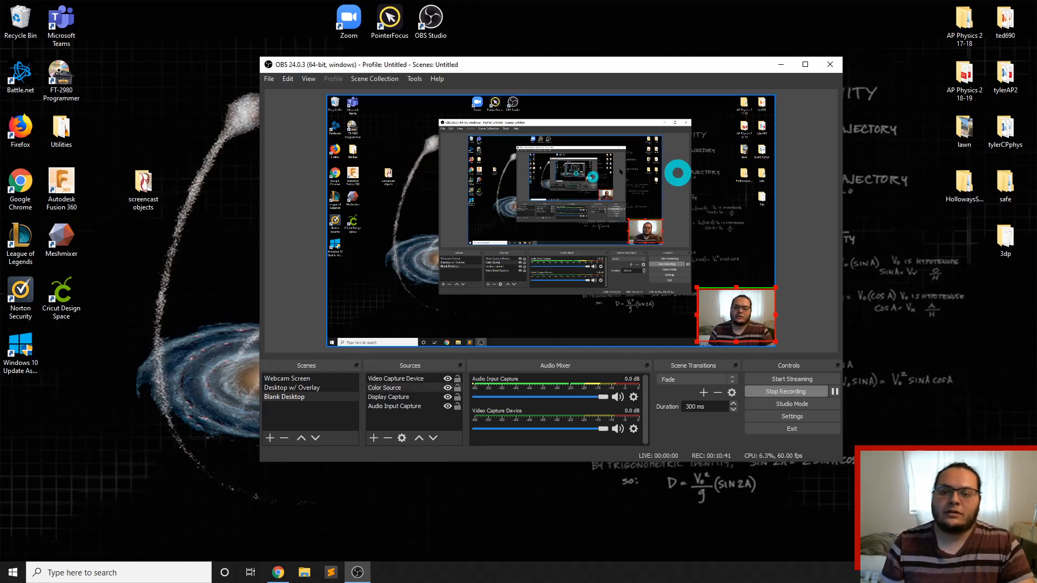
pyautogui.click(806, 248)
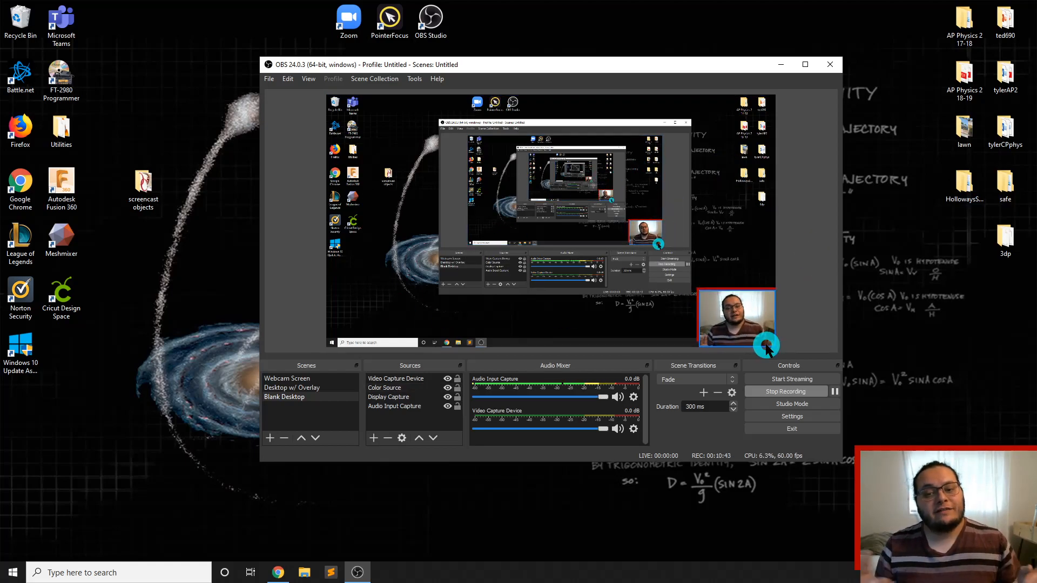
# Fine-tune the red square's position behind the webcam image to keep a thin border along its upper and left edges, and deselect it
pyautogui.click(700, 300)
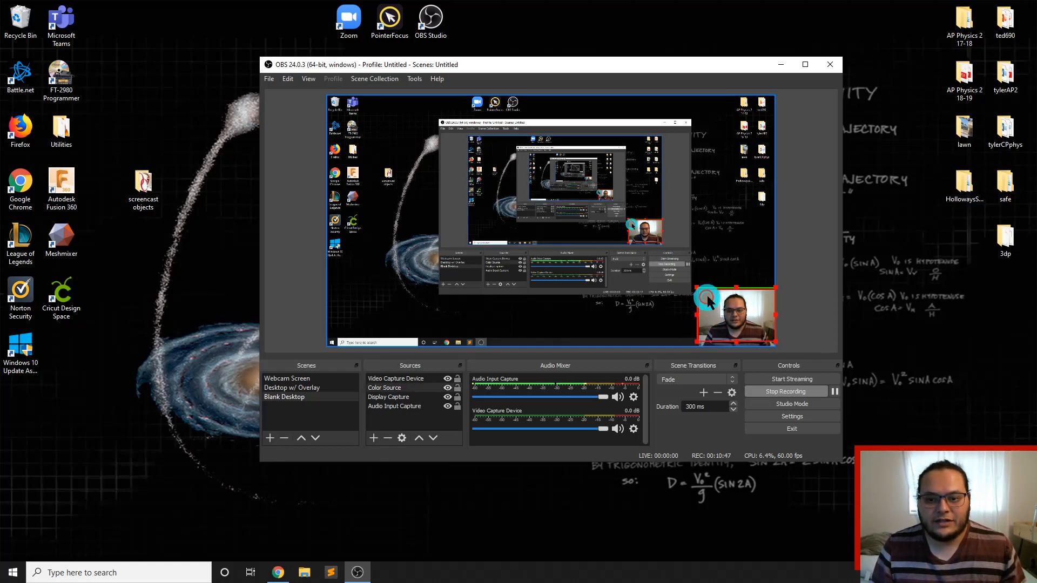
pyautogui.click(746, 349)
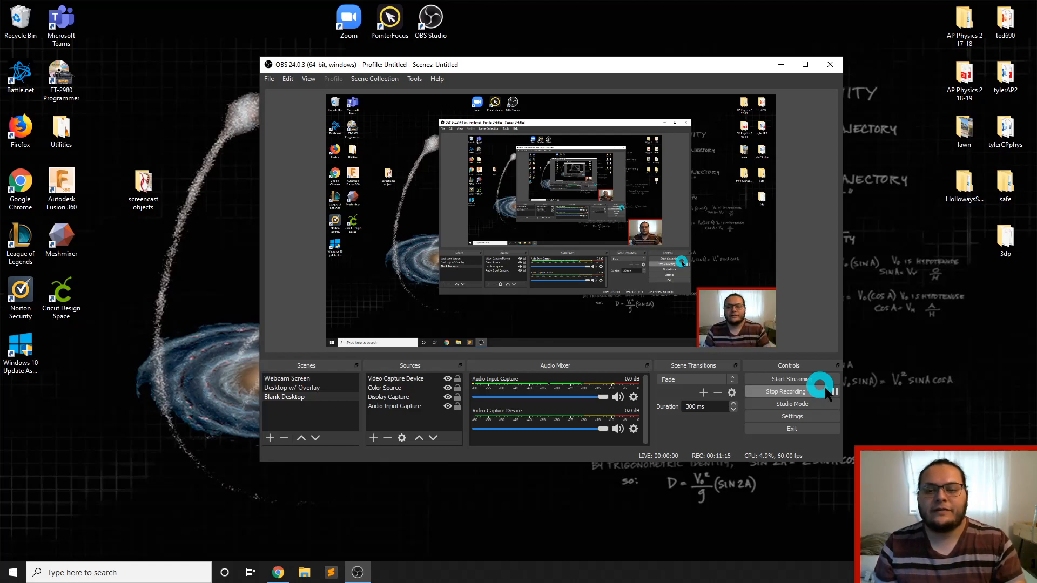
# Flip the Video Capture Device source horizontally
pyautogui.click(388, 378)
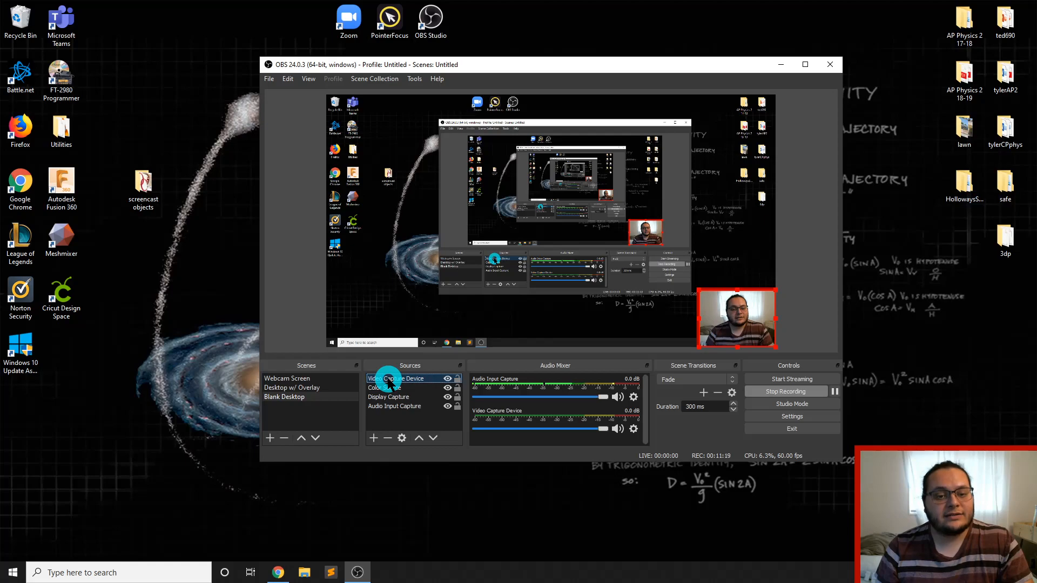
pyautogui.rightClick(389, 382)
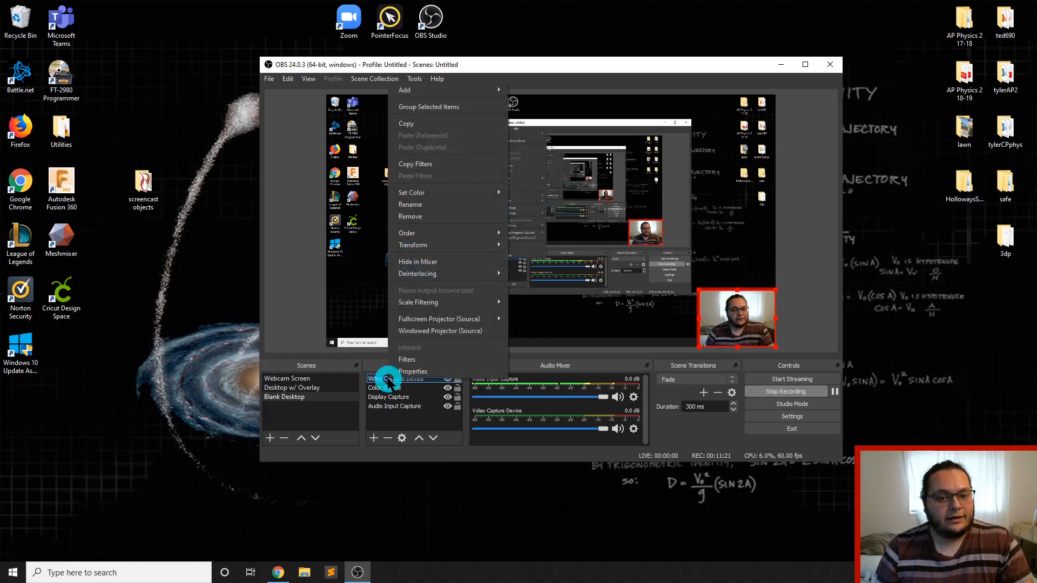
pyautogui.moveTo(436, 244)
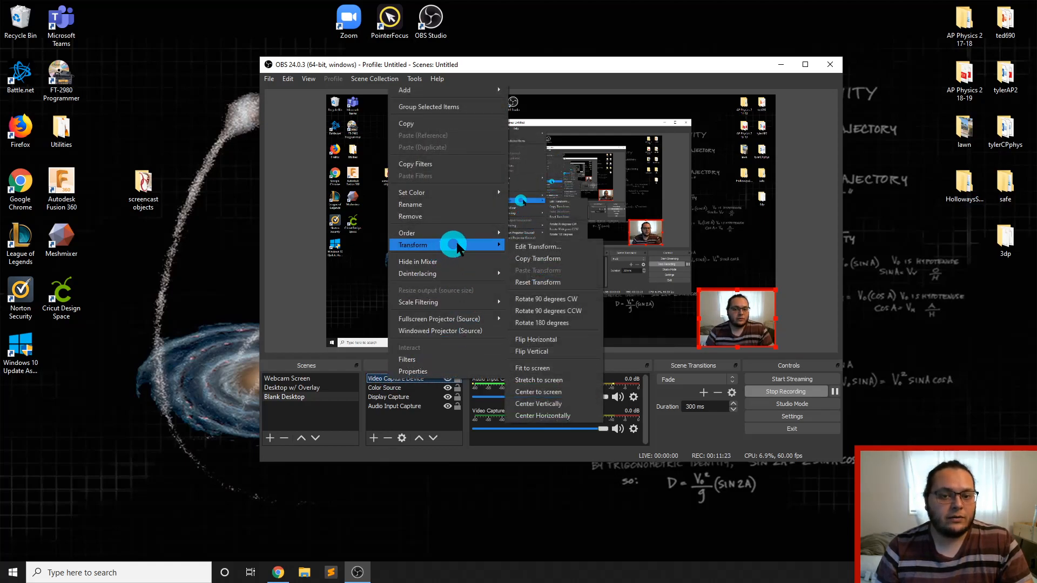
pyautogui.click(575, 340)
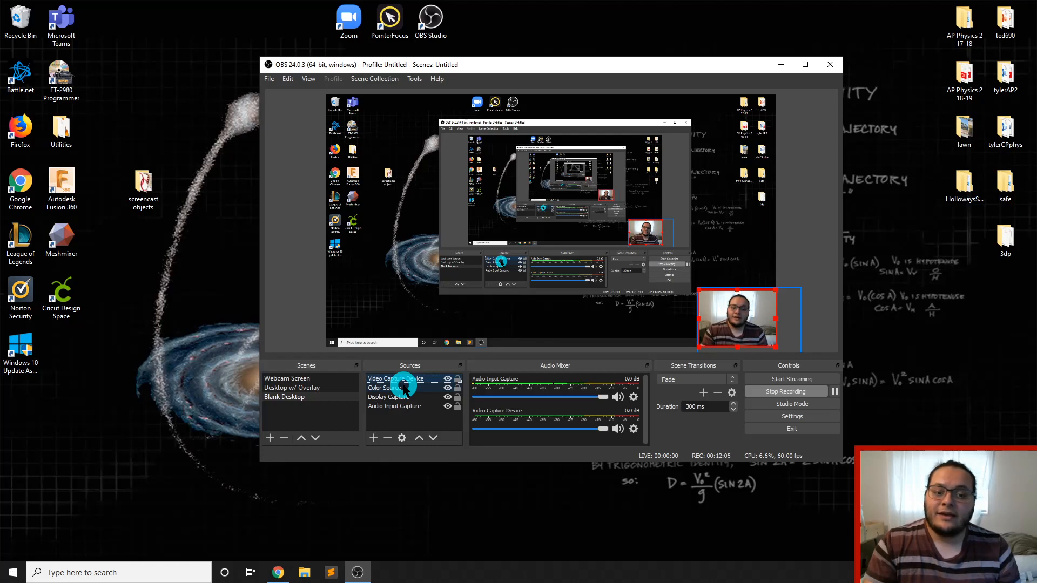
# Add a new Text (GDI+) source with its default name and enter "this is sample text" as its text
pyautogui.click(372, 438)
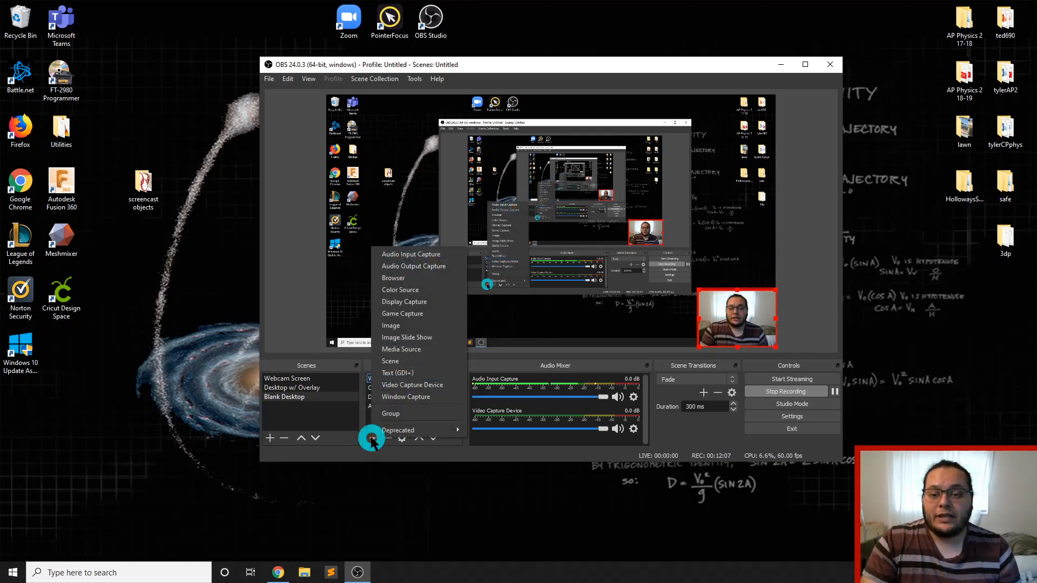
pyautogui.click(399, 372)
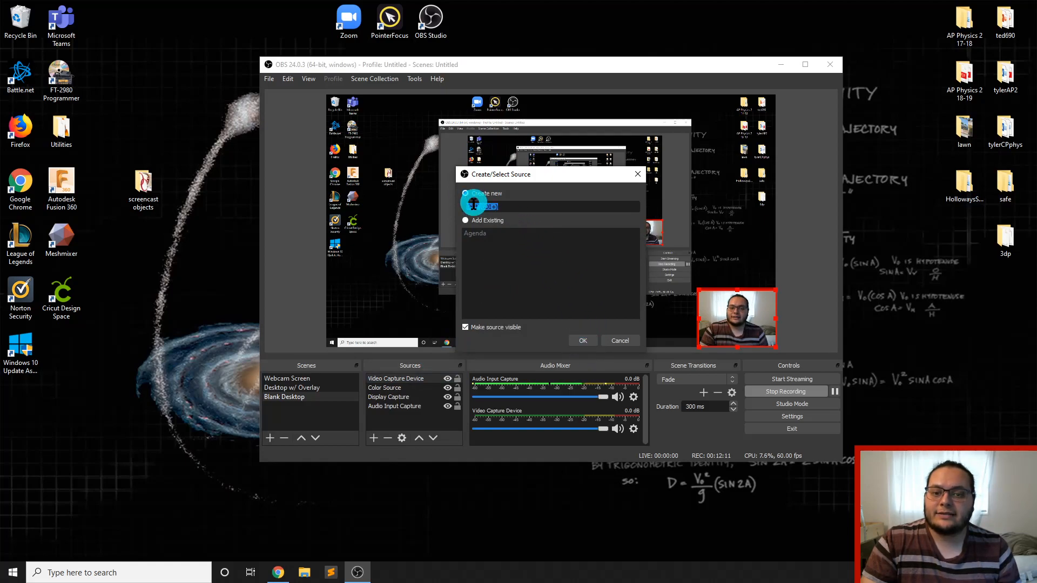
pyautogui.click(582, 341)
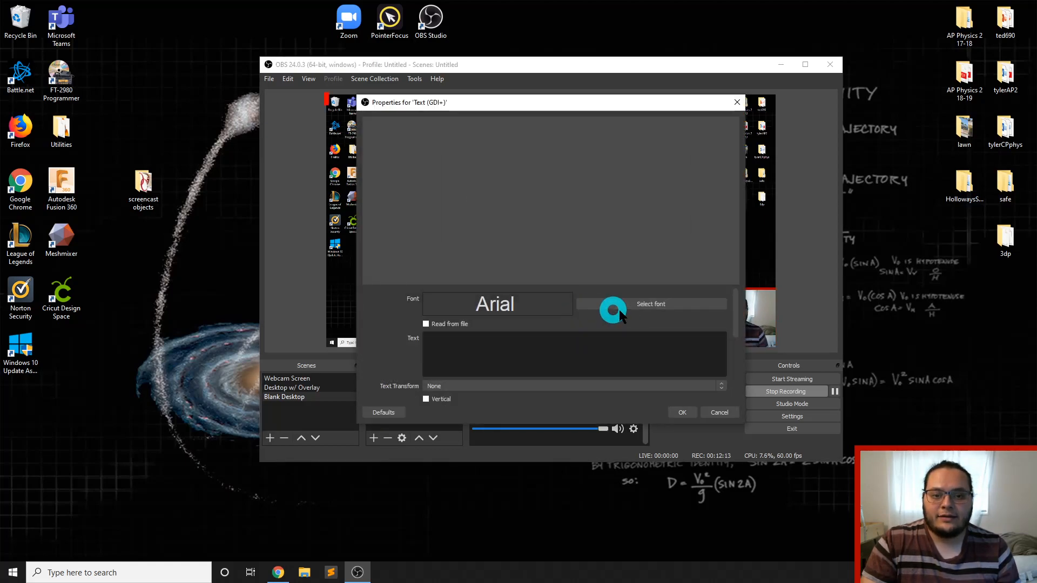
pyautogui.click(536, 348)
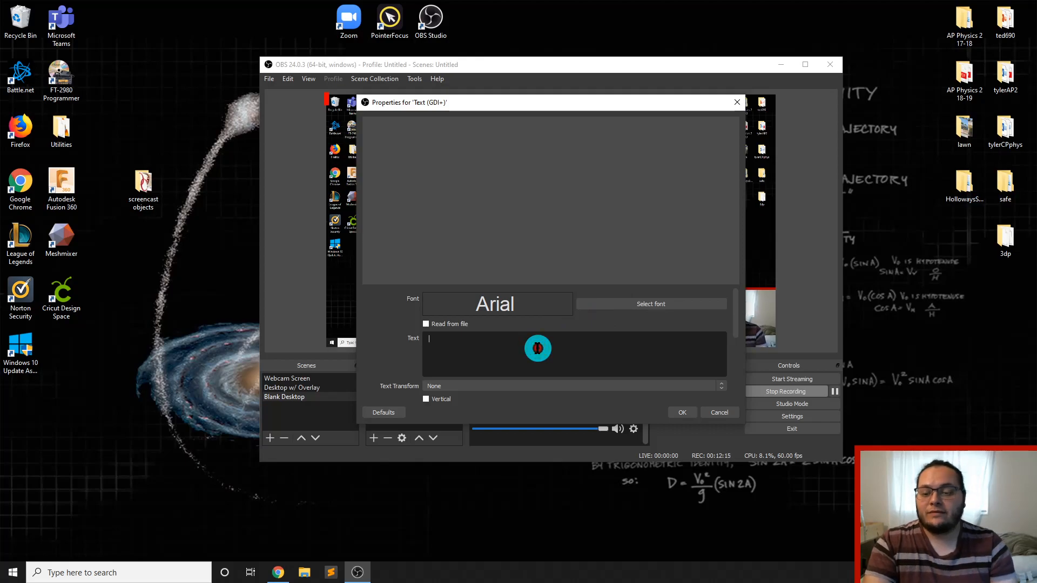
pyautogui.write('this i')
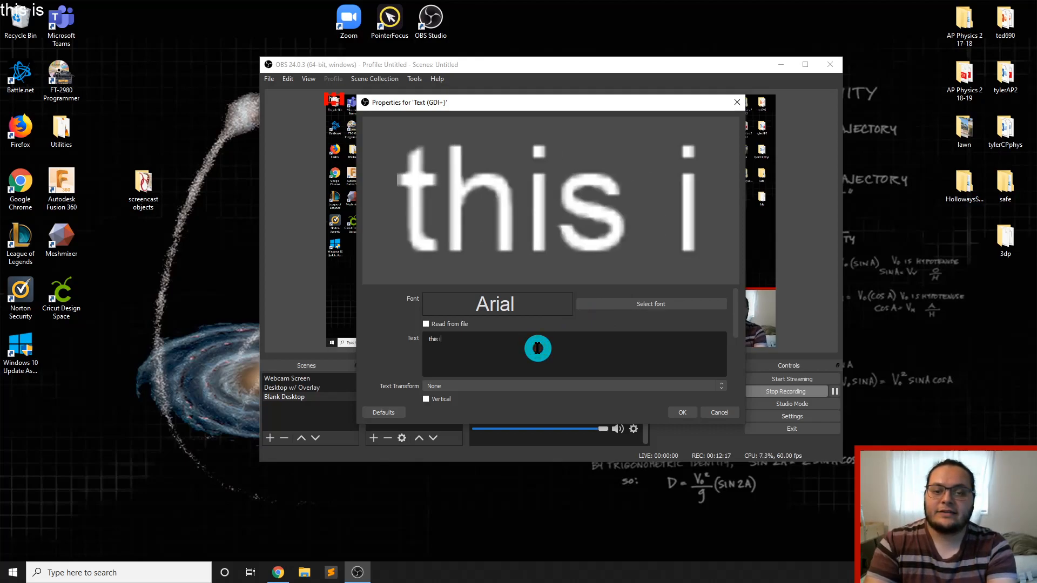
pyautogui.write('s sample text')
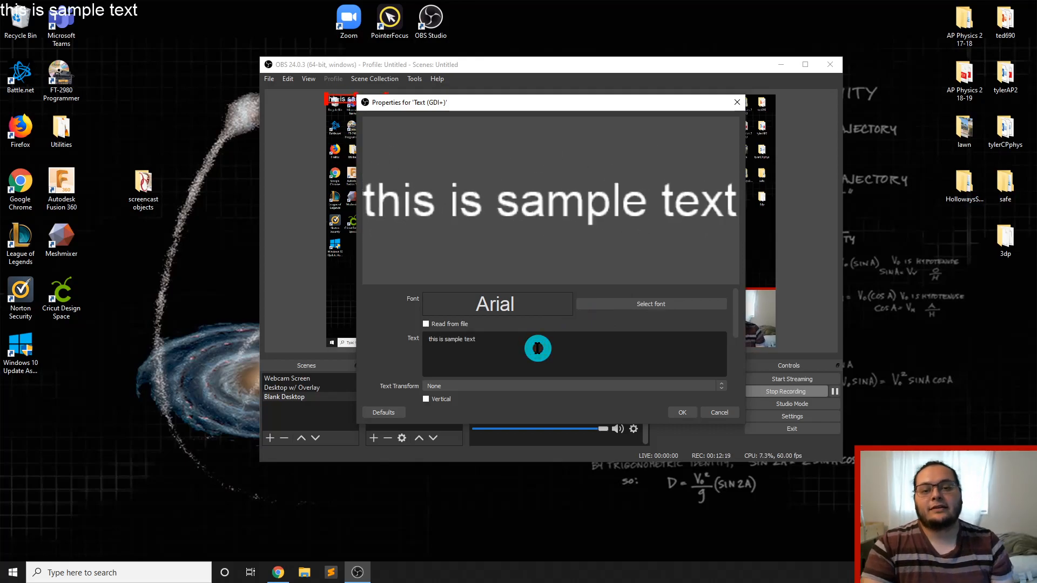
# Set the sample text's font to BankGothic Md BT, Medium style, size 72
pyautogui.click(646, 303)
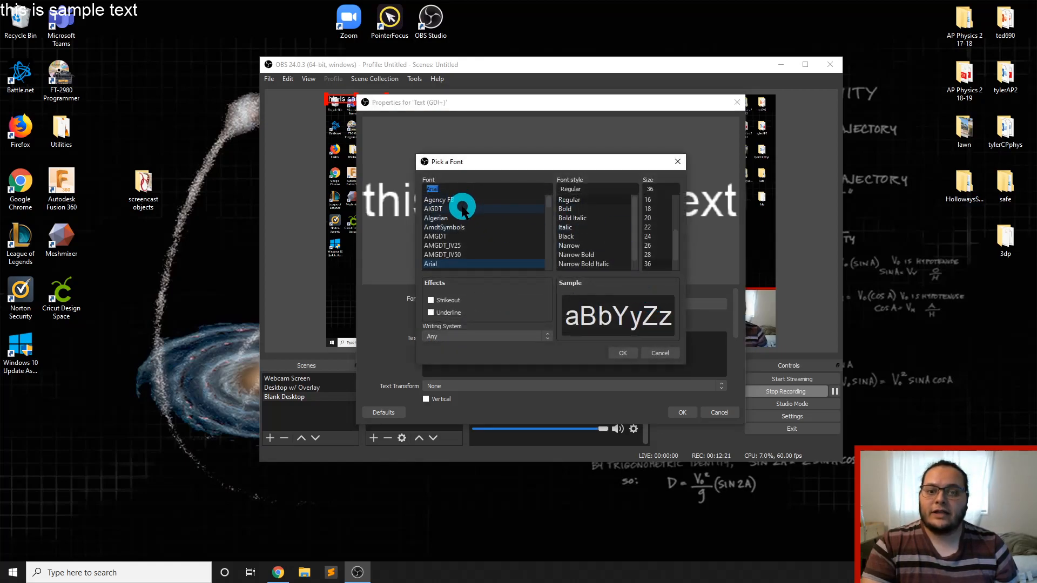
pyautogui.scroll(-8, 462, 208)
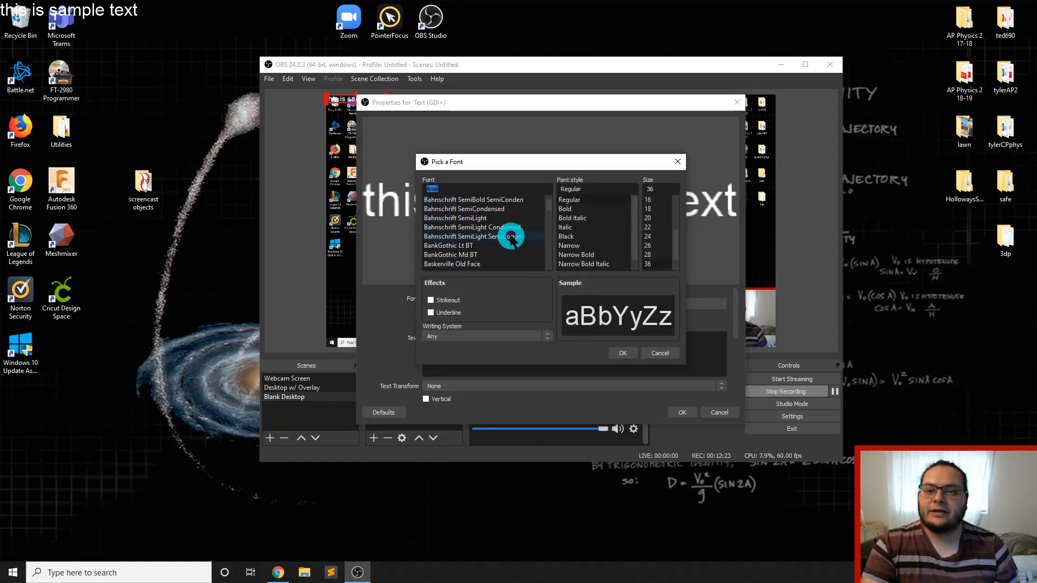
pyautogui.scroll(-1, 507, 238)
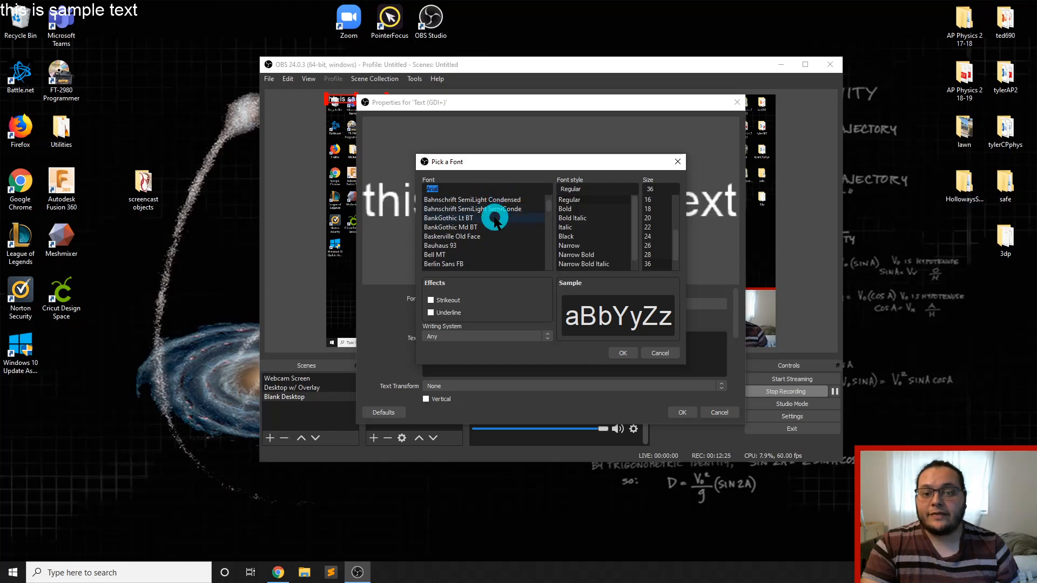
pyautogui.click(493, 227)
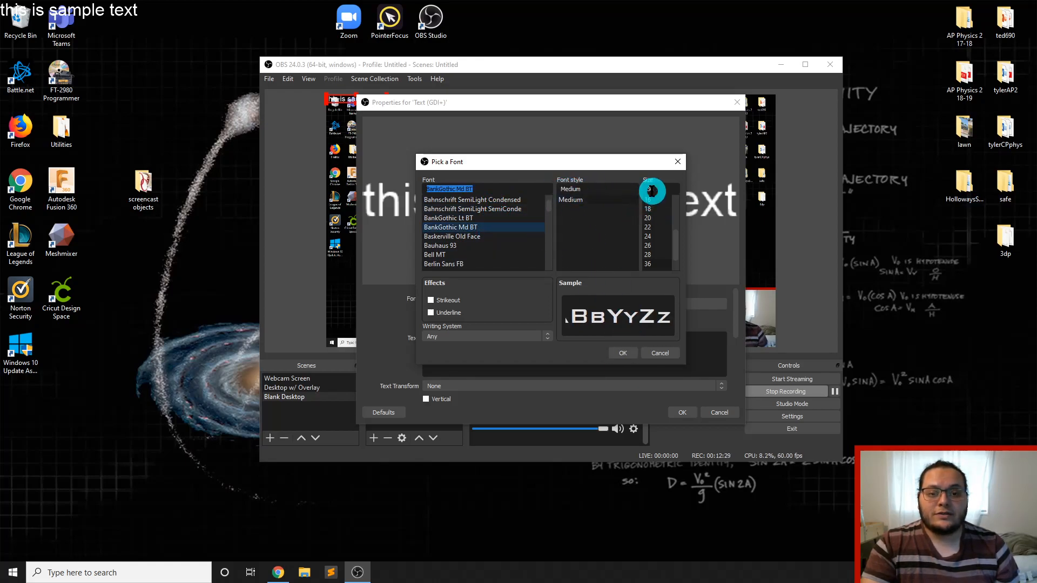
pyautogui.scroll(-1, 660, 253)
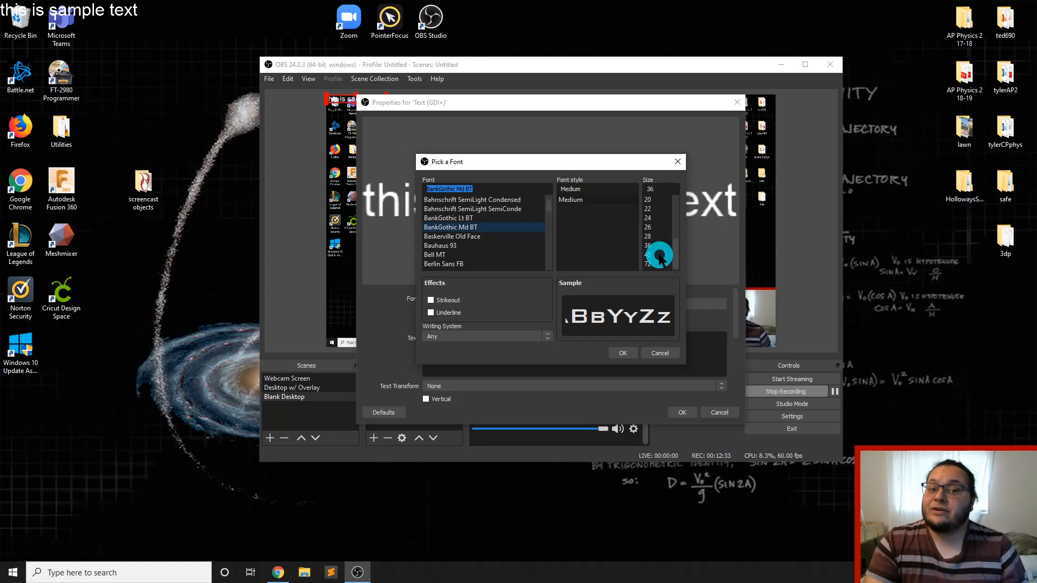
pyautogui.click(659, 263)
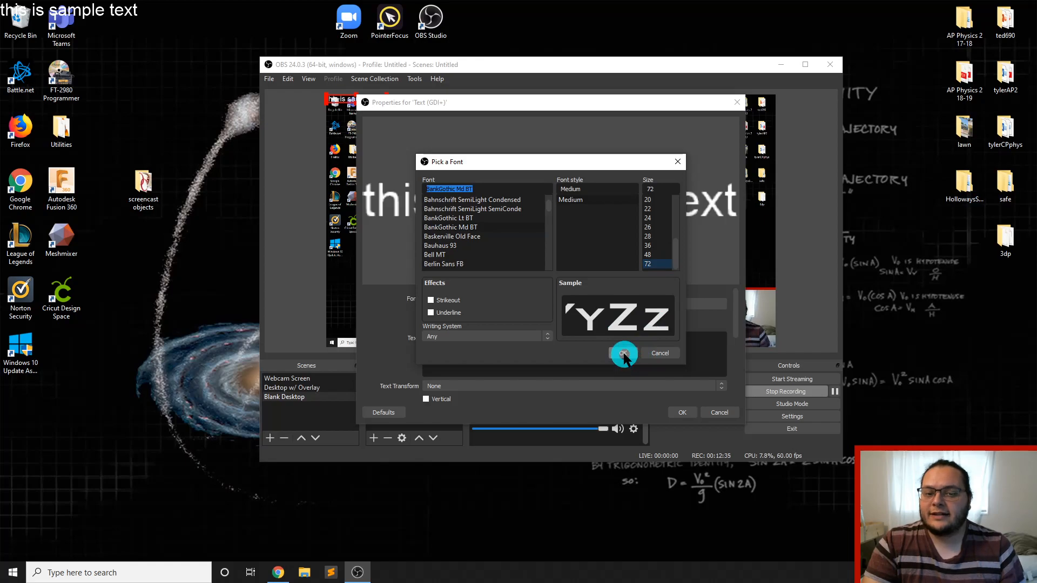
pyautogui.click(624, 354)
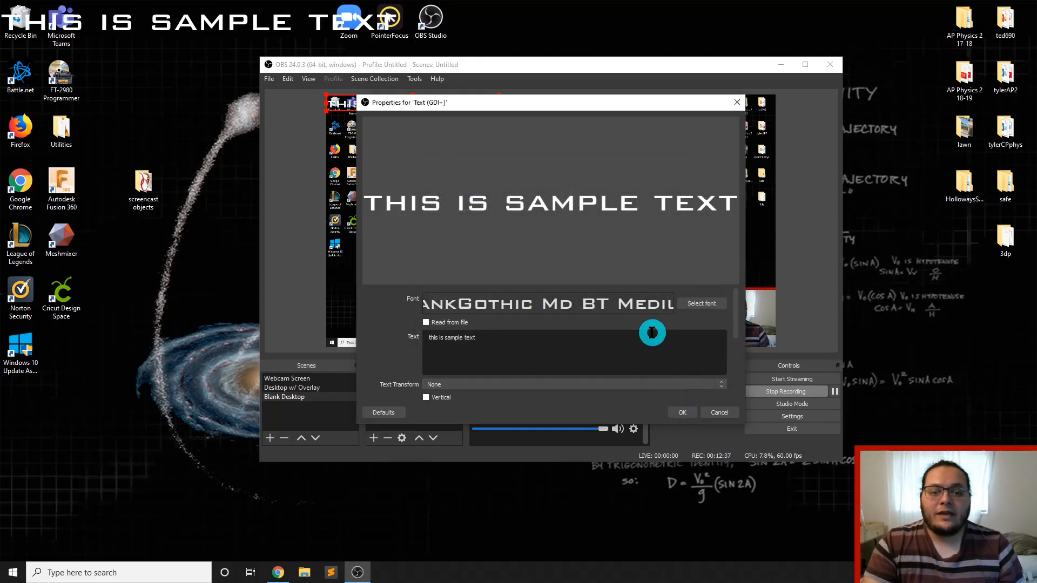
# Change the sample text's color to bright green (#00ff00) and accept the text source's properties
pyautogui.scroll(-3, 652, 332)
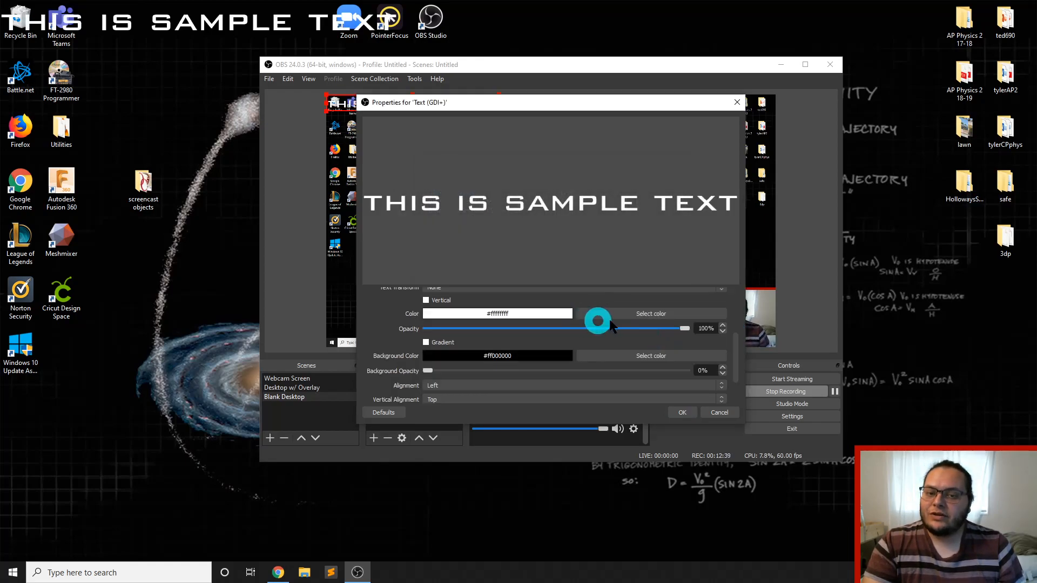
pyautogui.click(643, 315)
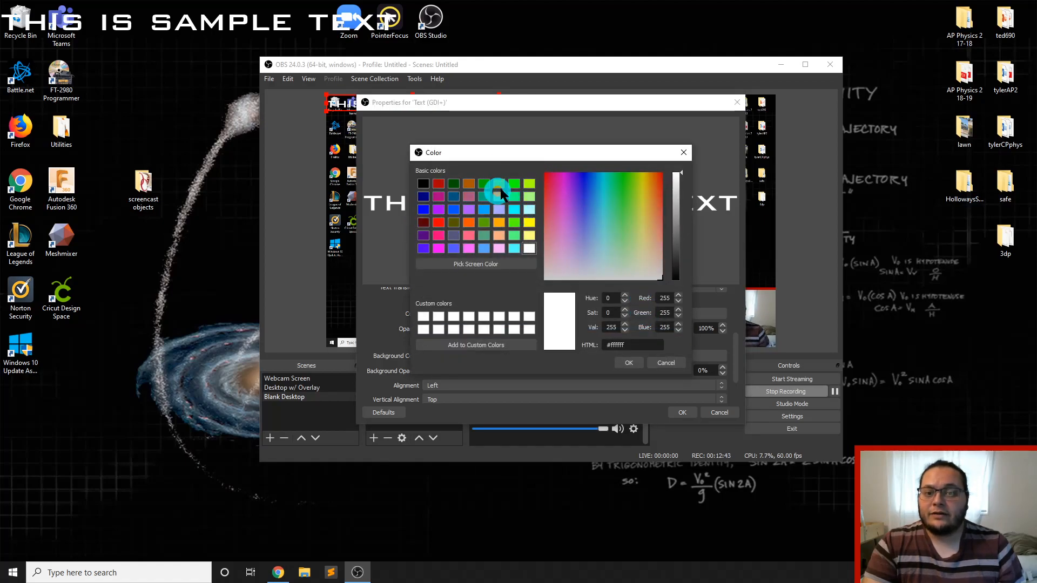
pyautogui.click(514, 183)
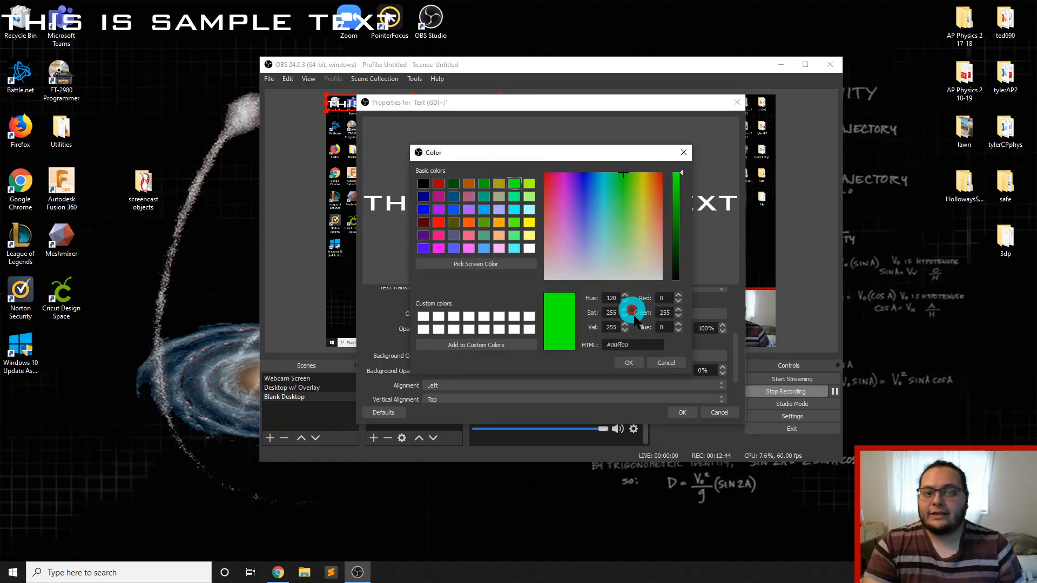
pyautogui.click(625, 362)
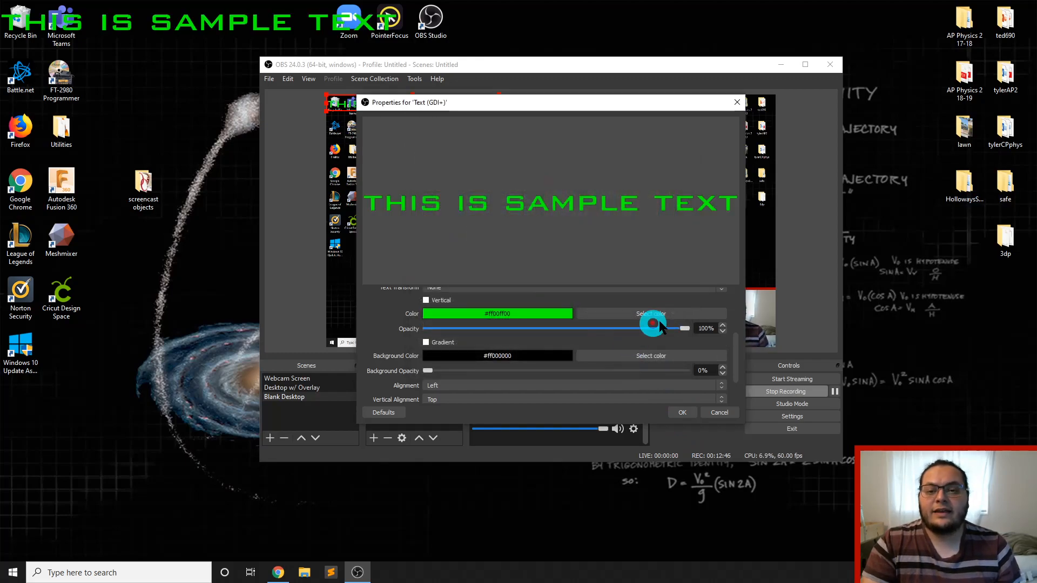
pyautogui.click(683, 413)
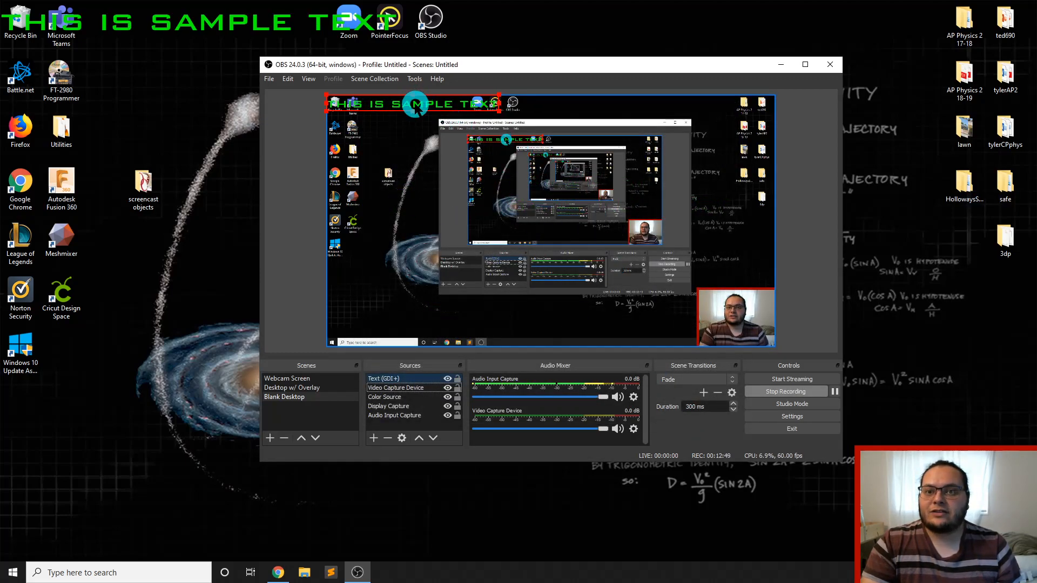
# Move the green text to the canvas's lower edge and enlarge it to span most of the width beside the webcam inset
pyautogui.moveTo(412, 100); pyautogui.dragTo(436, 330)
pyautogui.moveTo(518, 317); pyautogui.dragTo(555, 296)
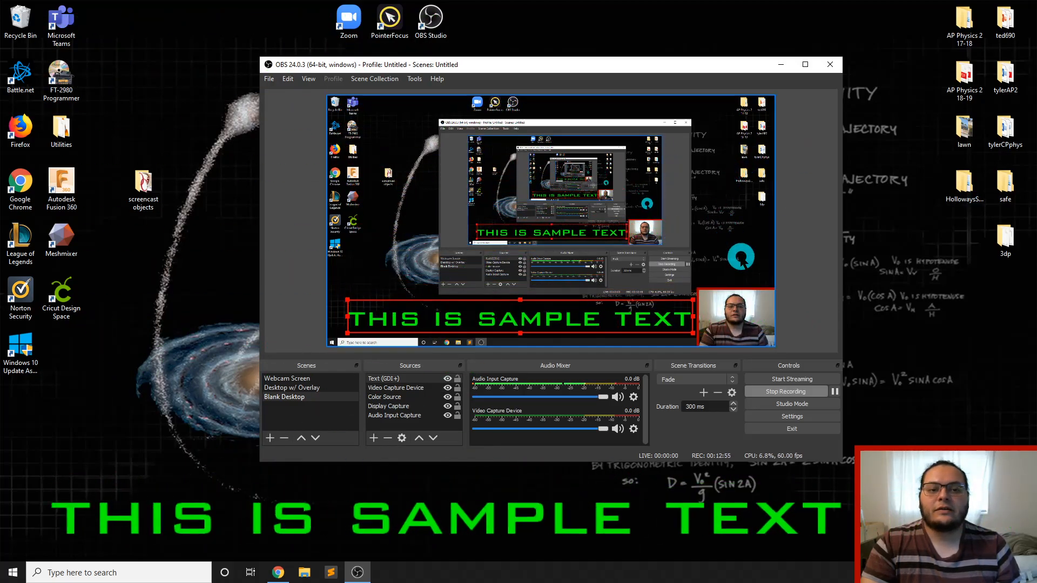
pyautogui.click(748, 259)
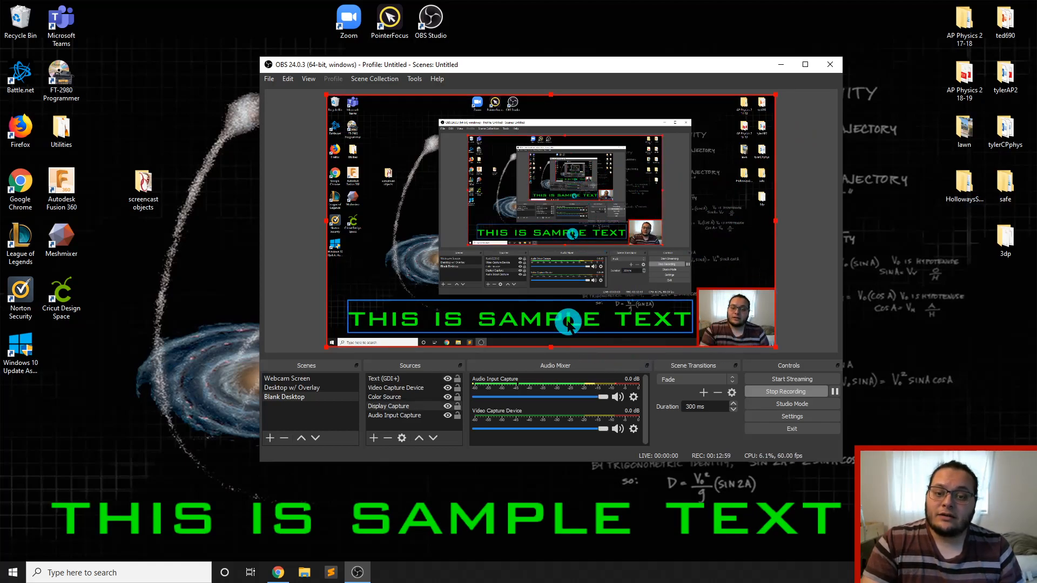
pyautogui.moveTo(567, 324)
pyautogui.mouseDown()
pyautogui.moveTo(538, 322)
pyautogui.moveTo(569, 322)
pyautogui.mouseUp()
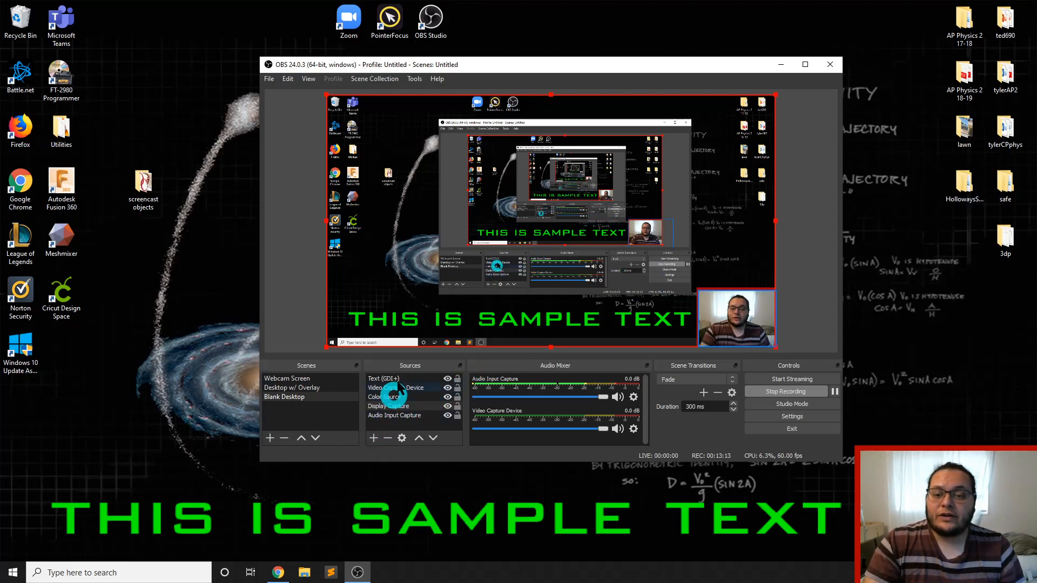
# Add a new Image source with its default name, using oc.png from the screencast objects folder
pyautogui.click(374, 438)
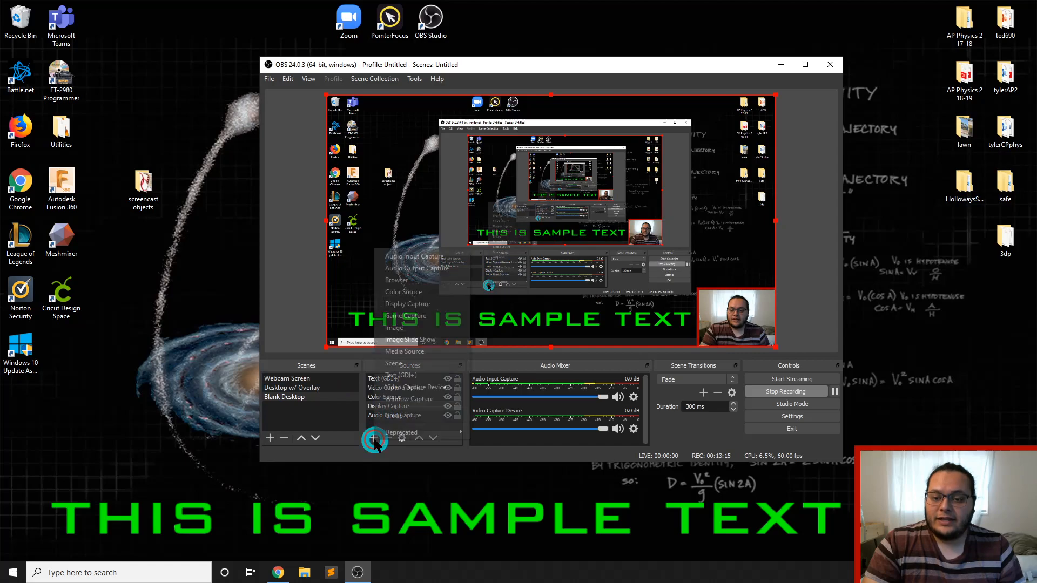
pyautogui.click(421, 328)
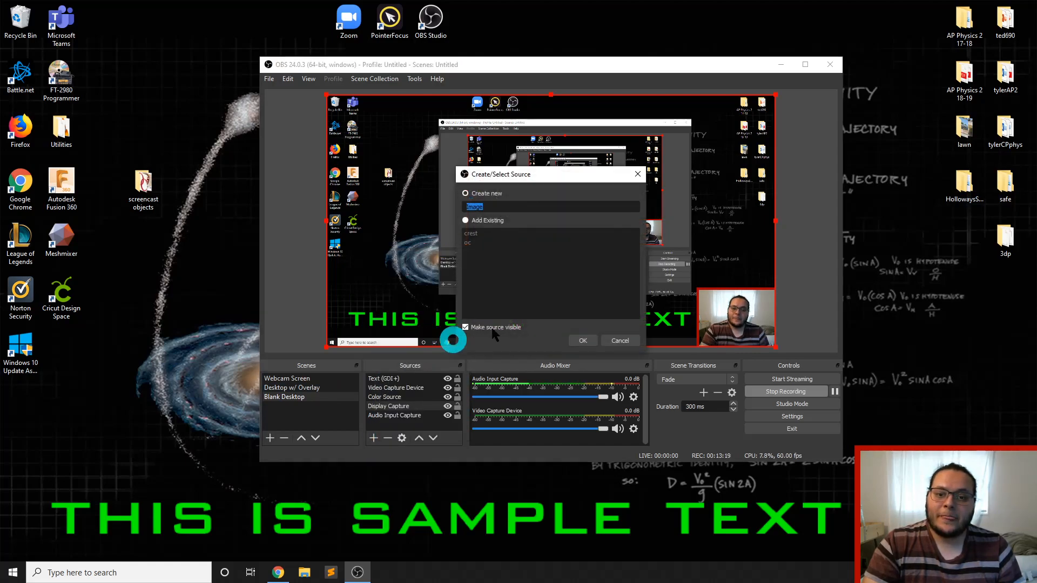
pyautogui.click(583, 340)
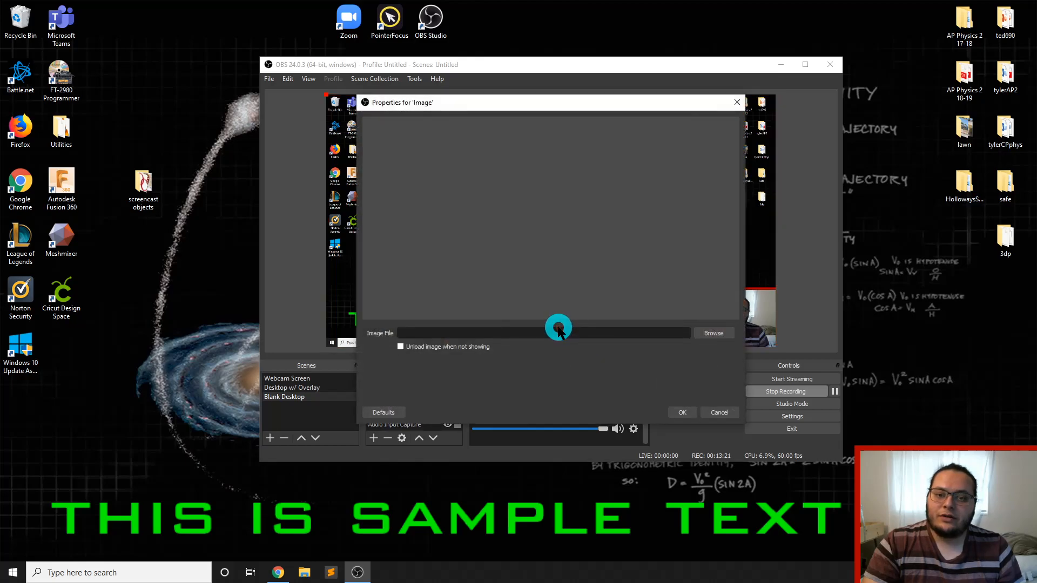
pyautogui.click(711, 333)
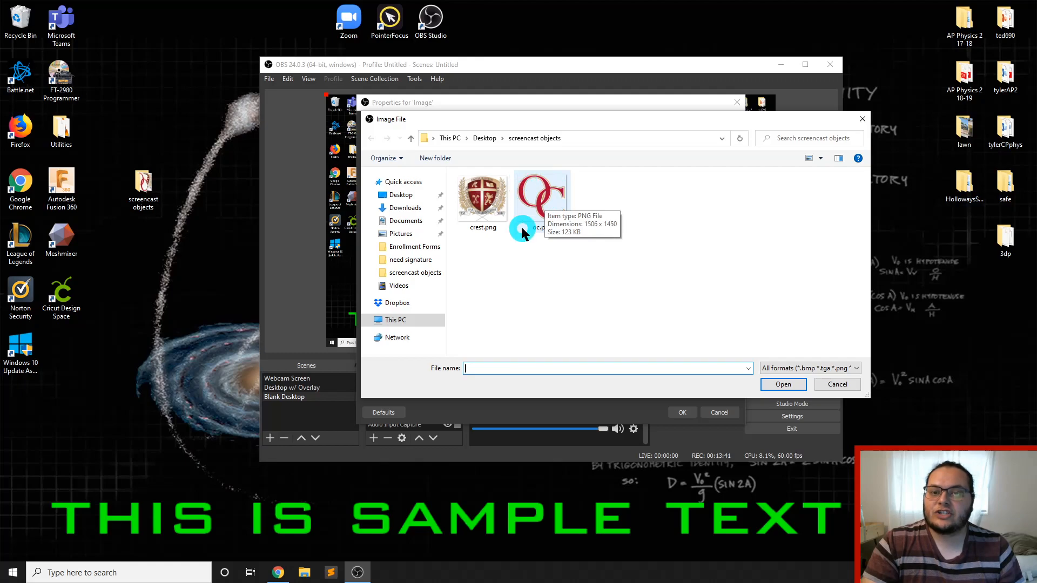
pyautogui.click(540, 206)
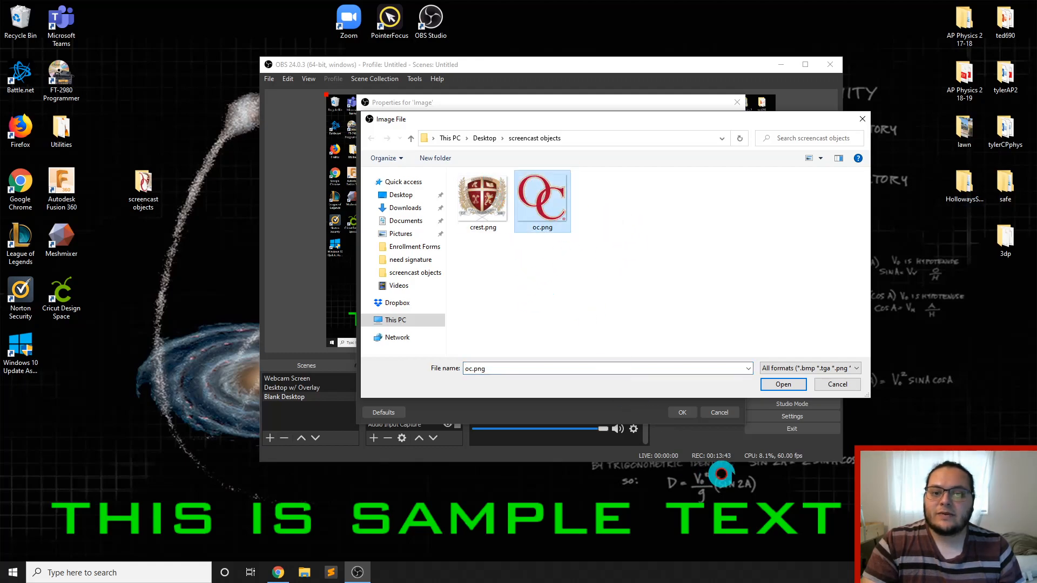
pyautogui.click(767, 384)
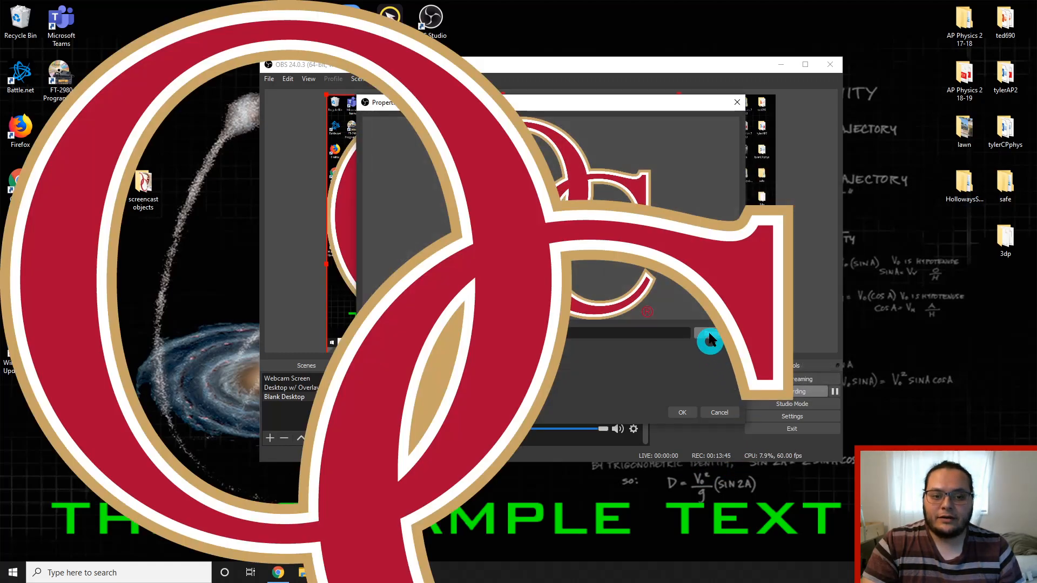
pyautogui.click(682, 413)
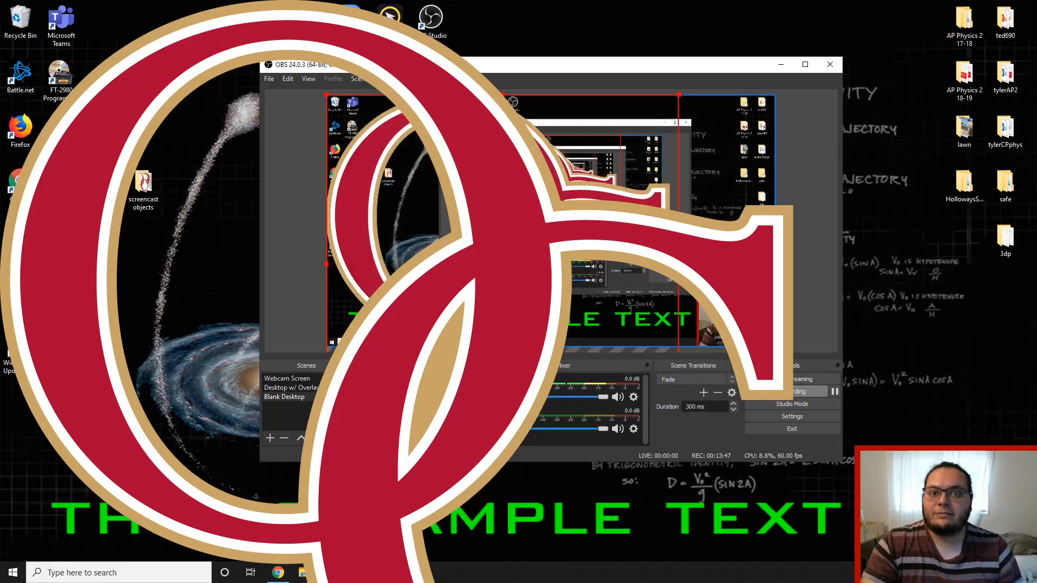
# Shrink the OC logo image to a small emblem and place it in the canvas's upper-right corner
pyautogui.moveTo(552, 232); pyautogui.dragTo(533, 107)
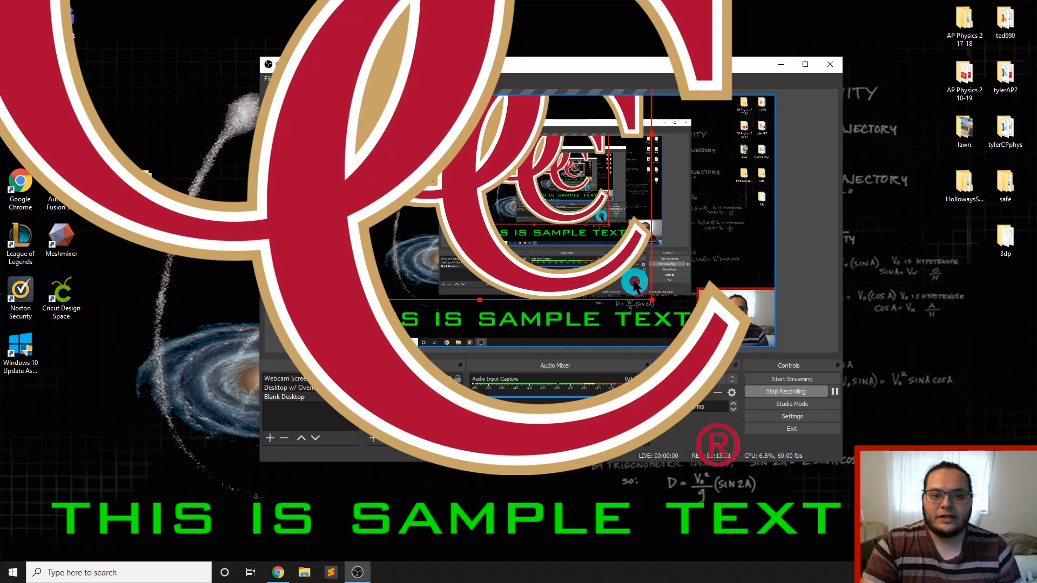
pyautogui.moveTo(652, 300); pyautogui.dragTo(482, 163)
pyautogui.moveTo(402, 120); pyautogui.dragTo(427, 248)
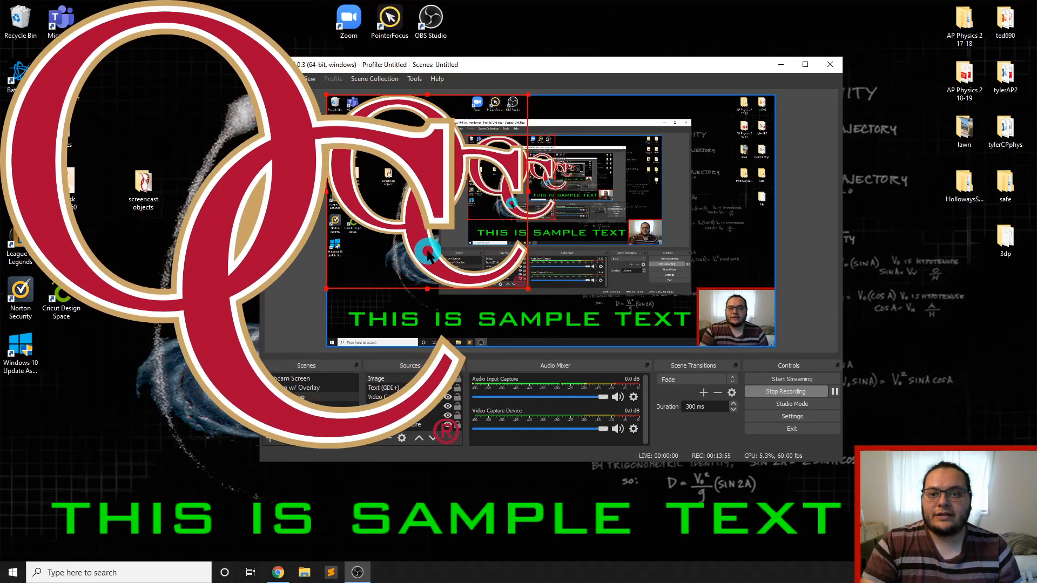
pyautogui.moveTo(528, 289); pyautogui.dragTo(755, 112)
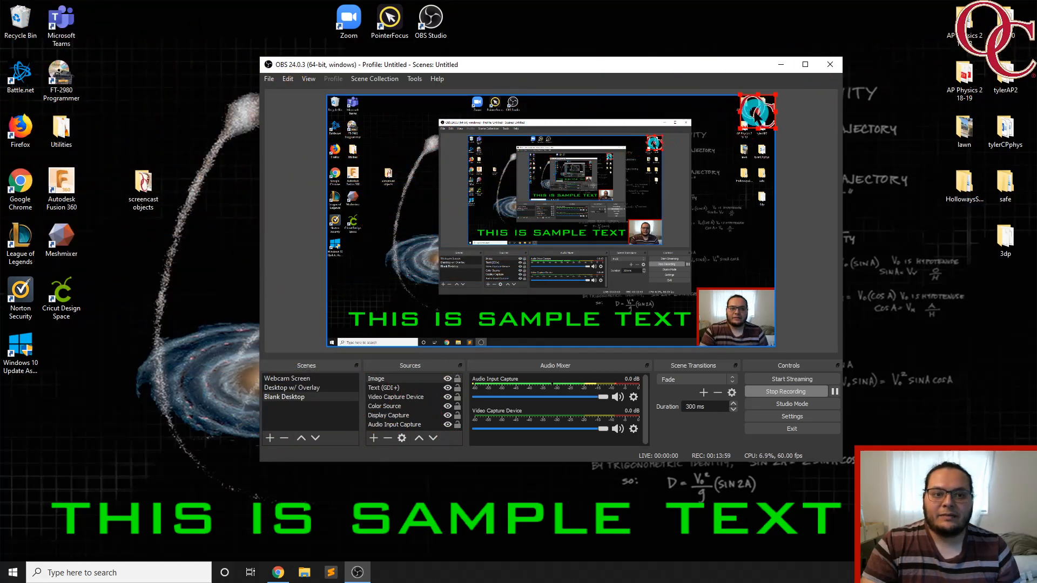
pyautogui.click(831, 176)
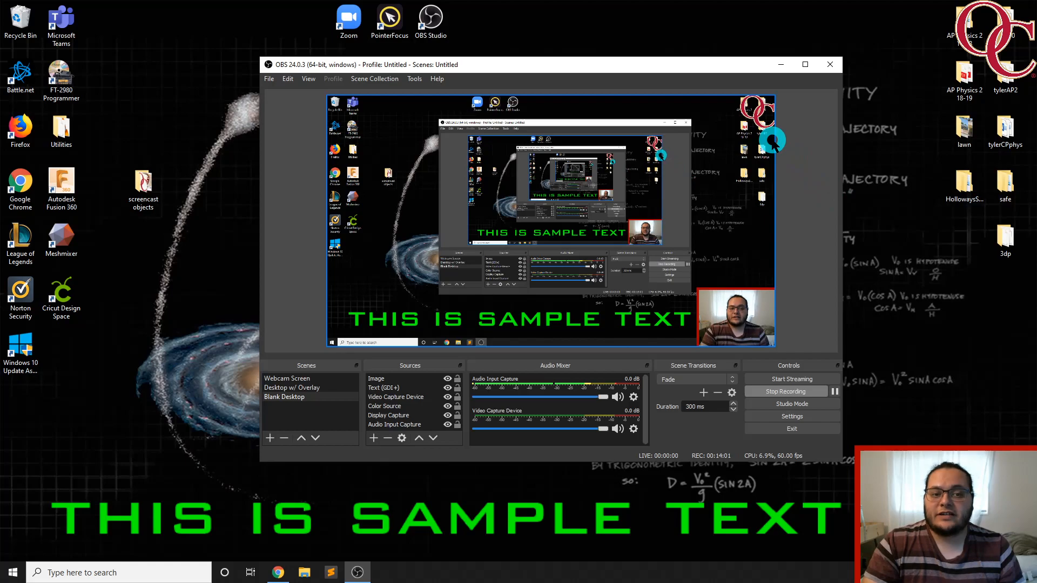
# Move the small OC logo down to sit just above the webcam inset at the canvas's right edge
pyautogui.click(760, 115)
pyautogui.moveTo(760, 115); pyautogui.dragTo(757, 270)
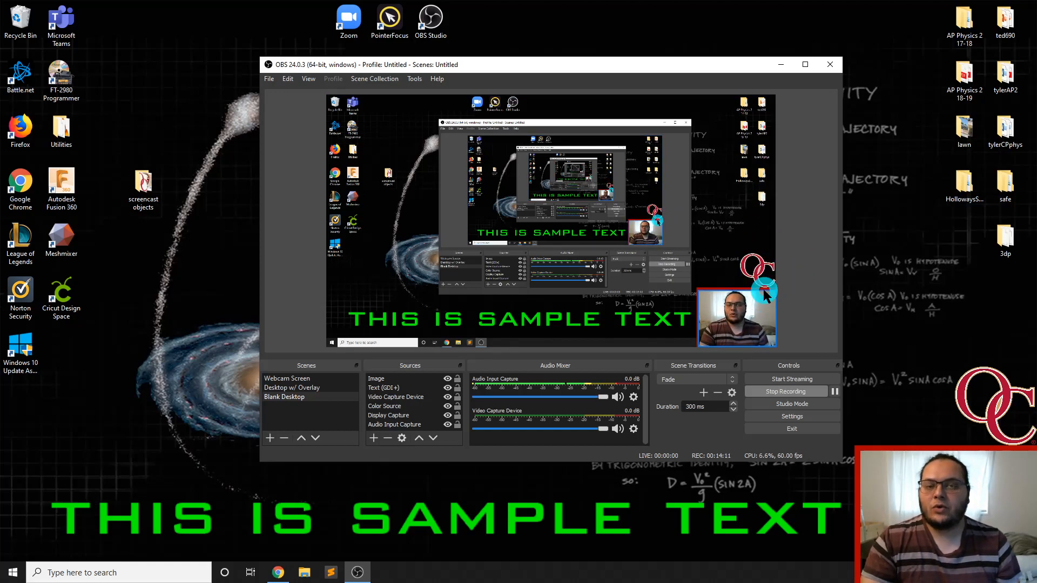
pyautogui.click(762, 271)
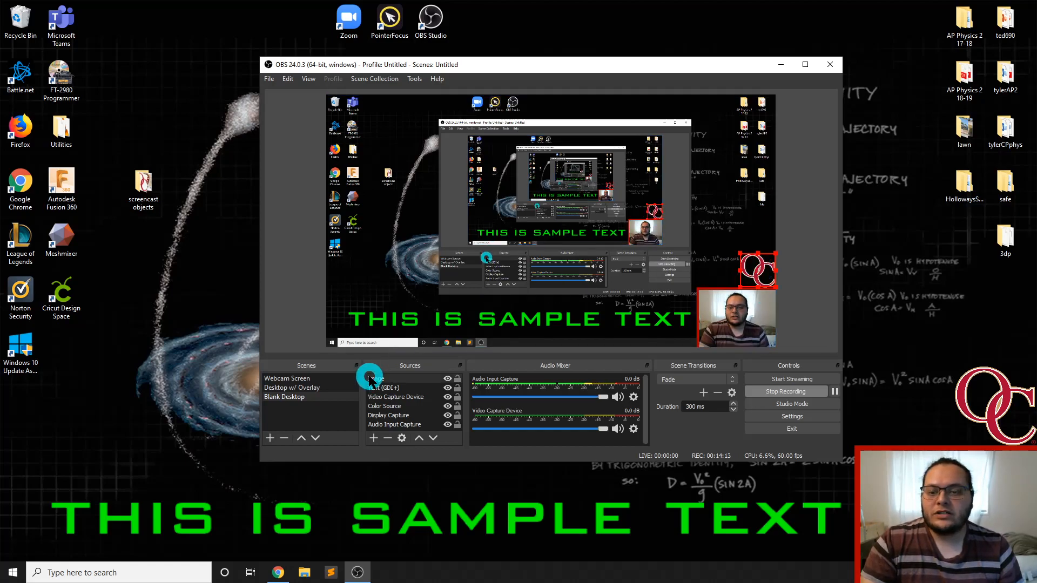
pyautogui.click(388, 291)
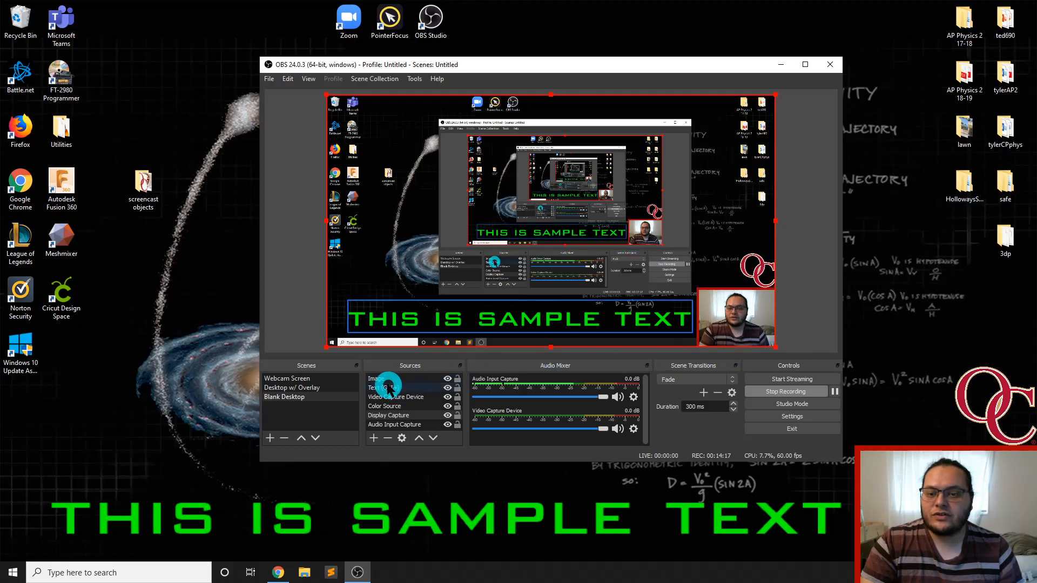
pyautogui.doubleClick(387, 380)
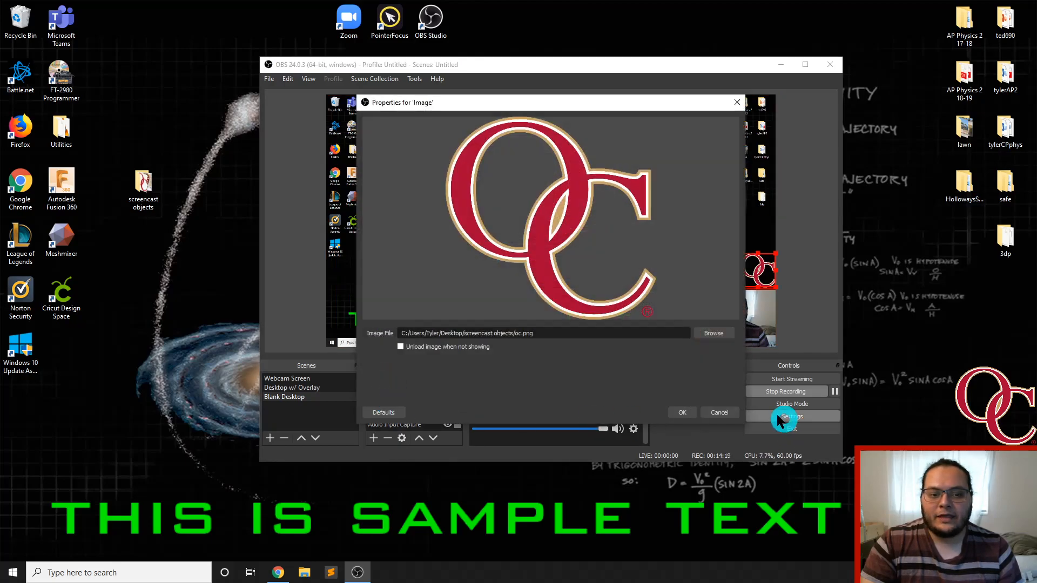
pyautogui.click(716, 413)
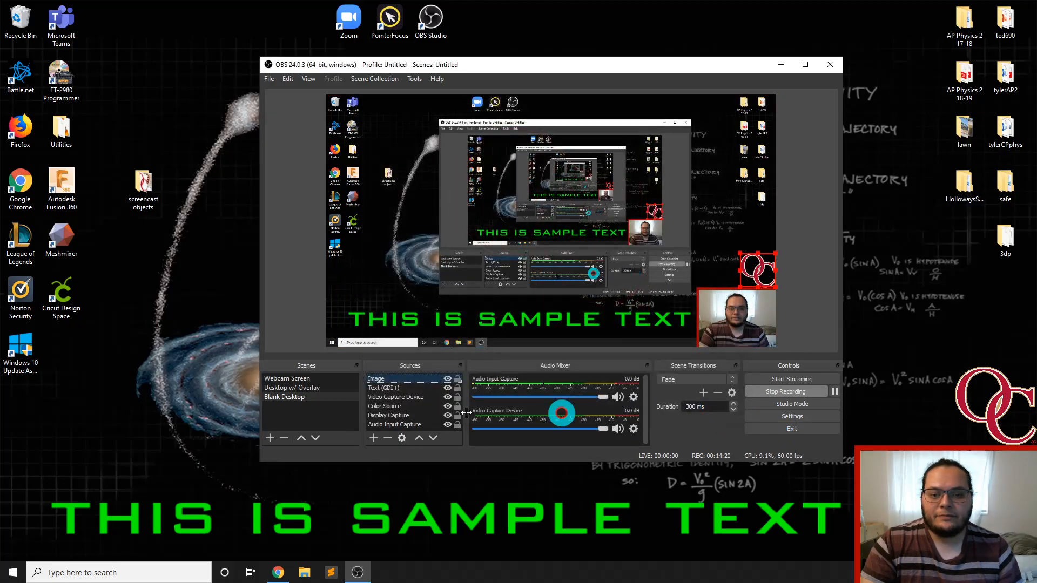
# Add a Color Correction filter with its default name to the logo's Image source and set its opacity to 13
pyautogui.rightClick(412, 381)
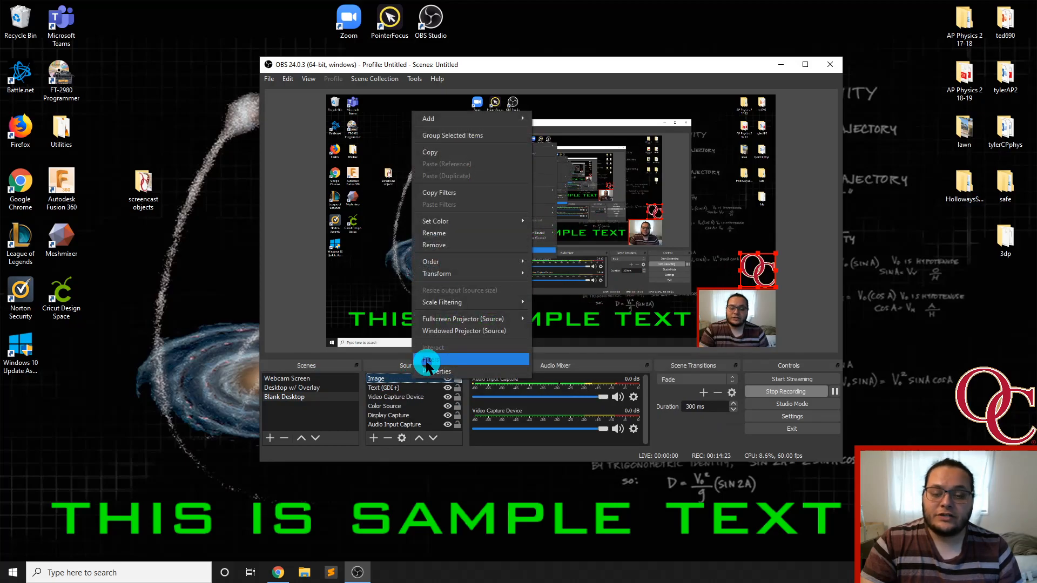
pyautogui.click(427, 360)
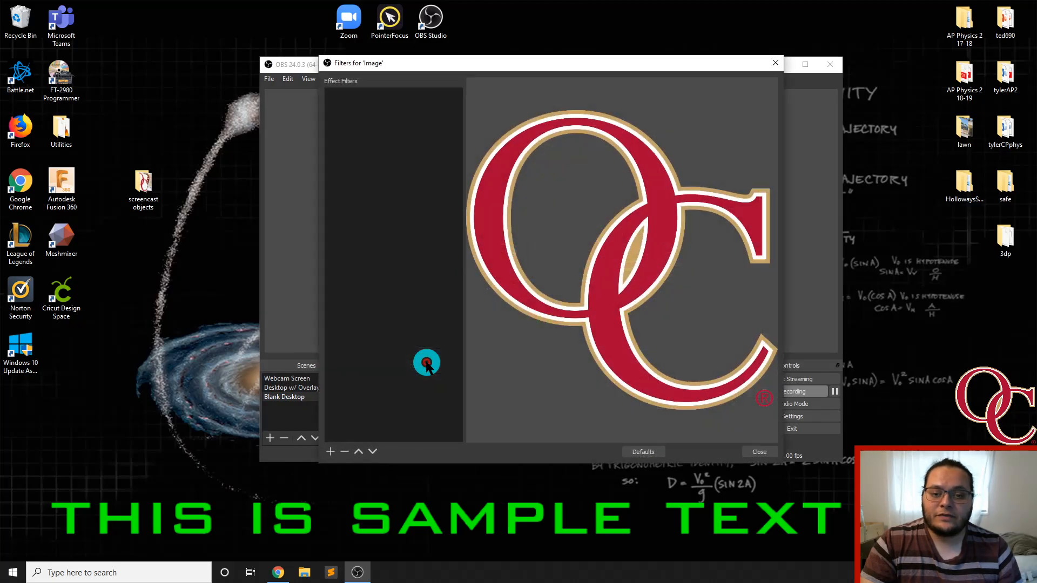
pyautogui.click(330, 451)
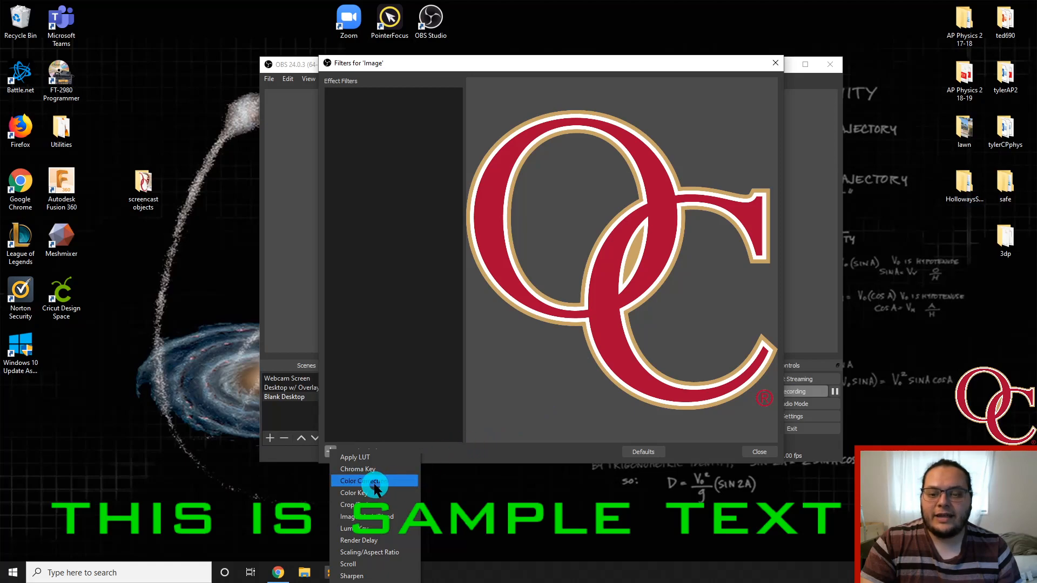
pyautogui.click(331, 448)
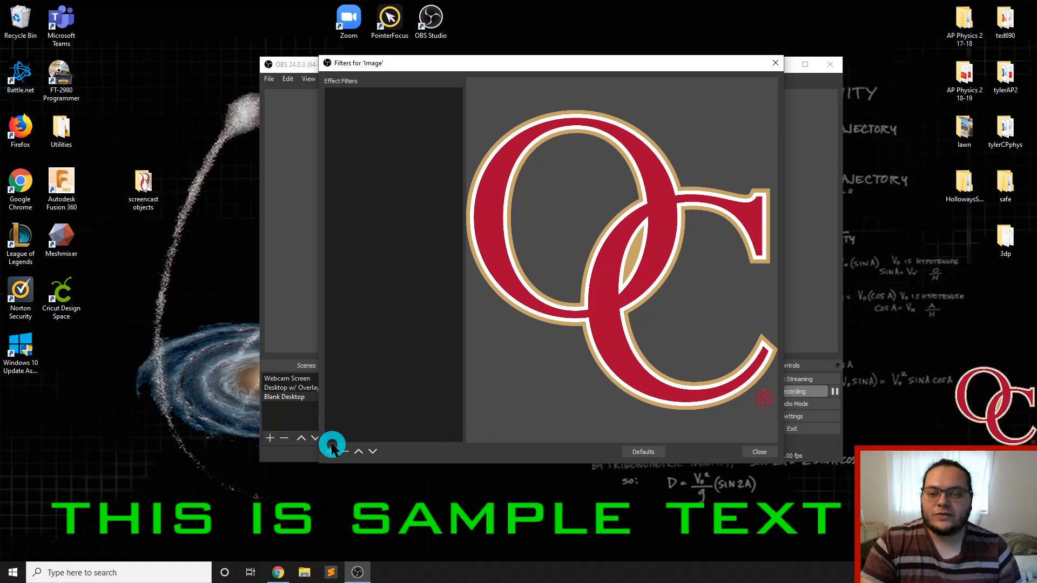
pyautogui.click(331, 448)
pyautogui.click(373, 484)
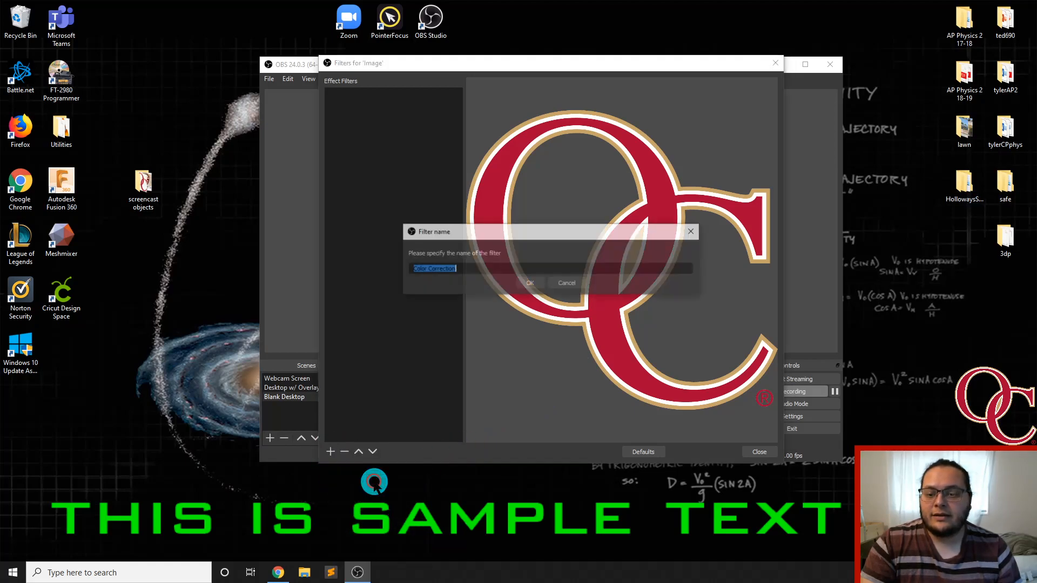
pyautogui.click(535, 283)
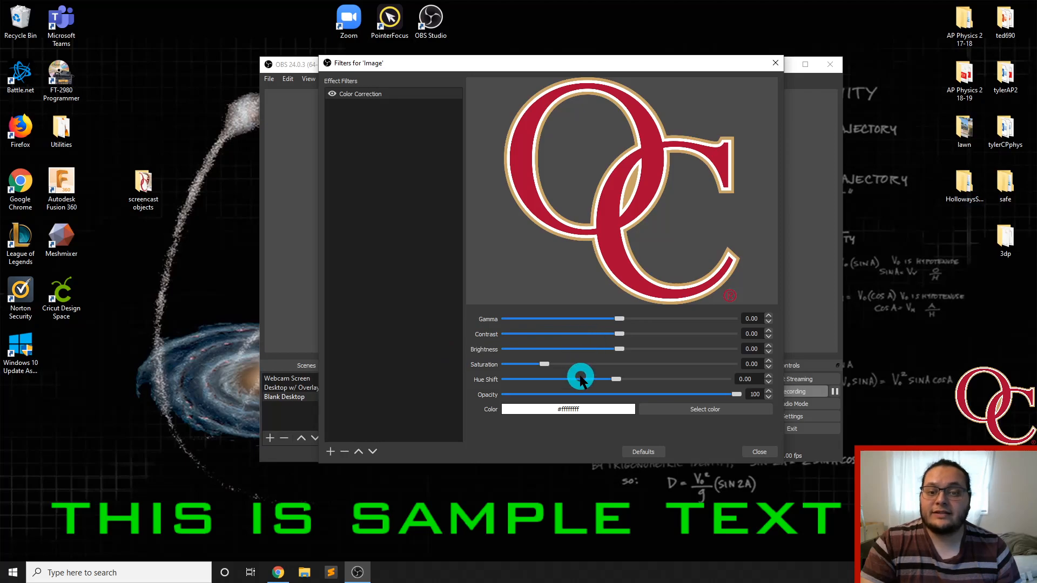
pyautogui.moveTo(734, 395); pyautogui.dragTo(535, 403)
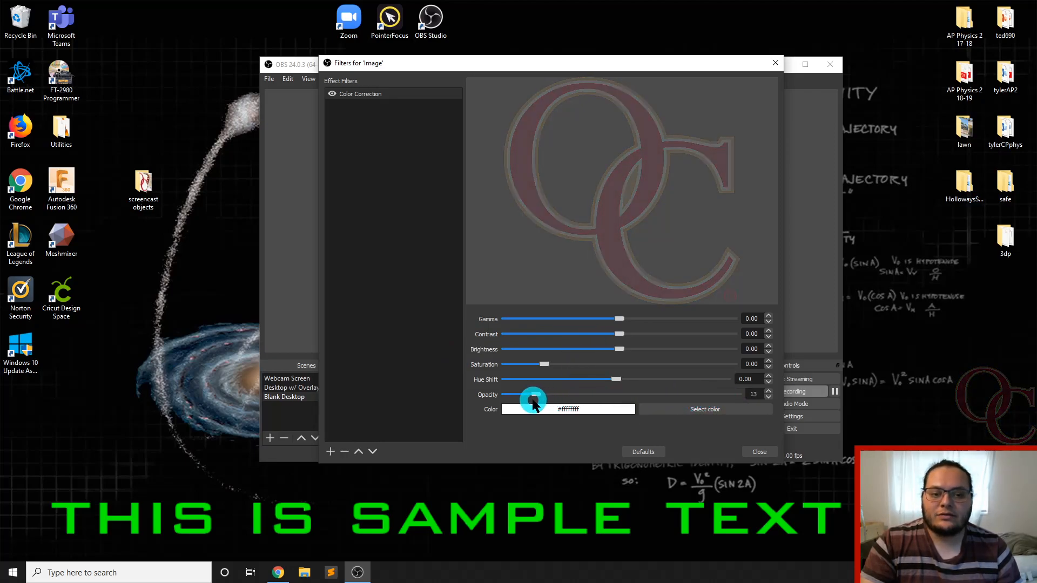
pyautogui.click(766, 449)
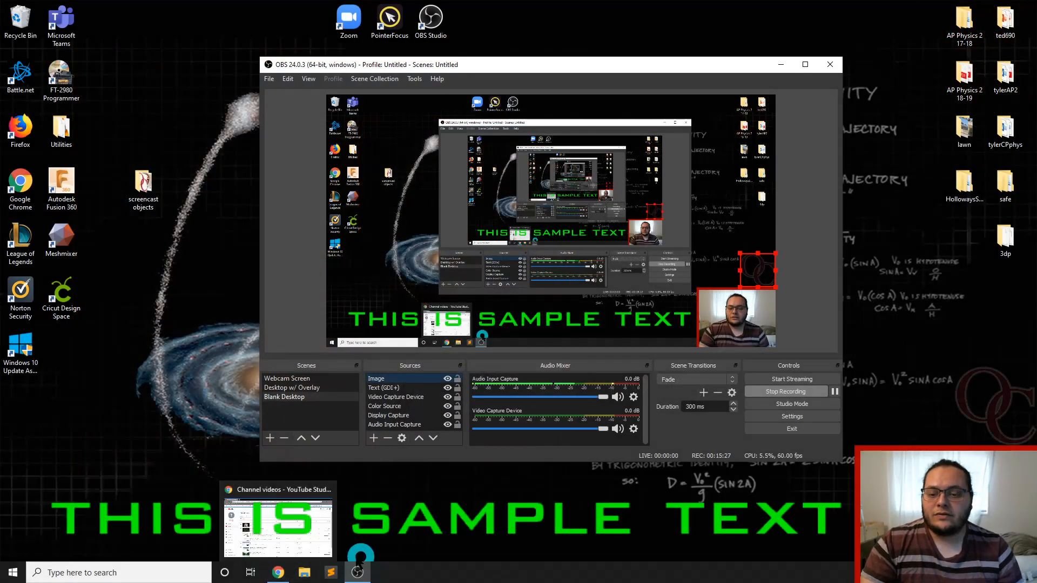
# Switch to Chrome, search Google for "free animated backgrounds" and open the Pixabay animated background videos result
pyautogui.click(281, 572)
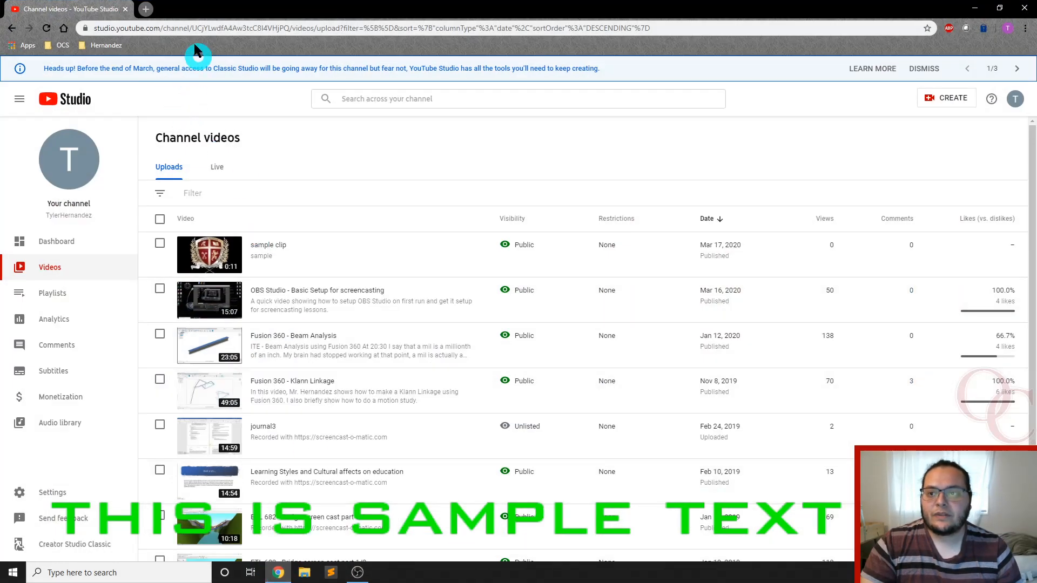
pyautogui.click(205, 28)
pyautogui.write('free an')
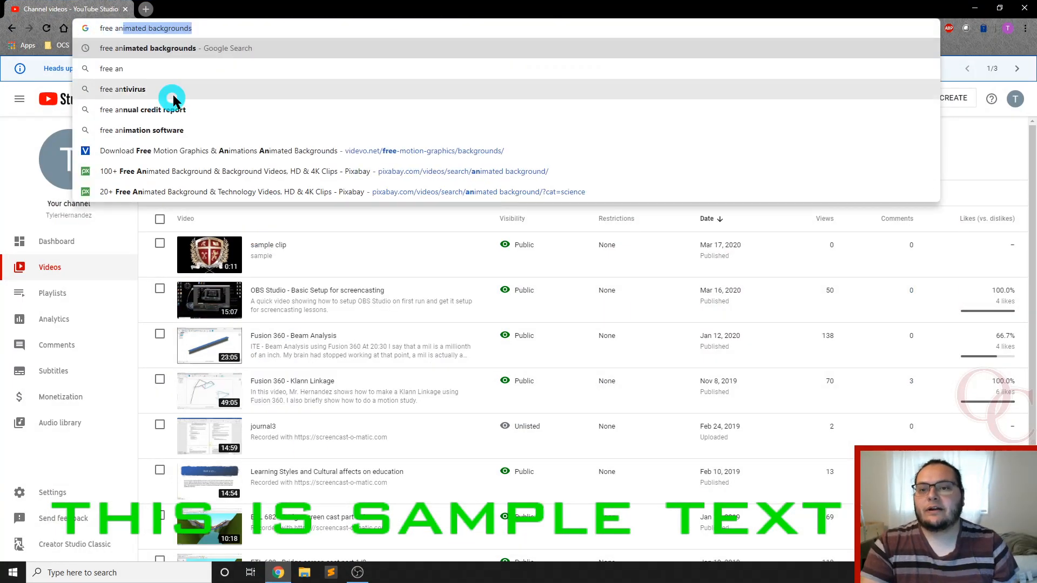
pyautogui.click(197, 48)
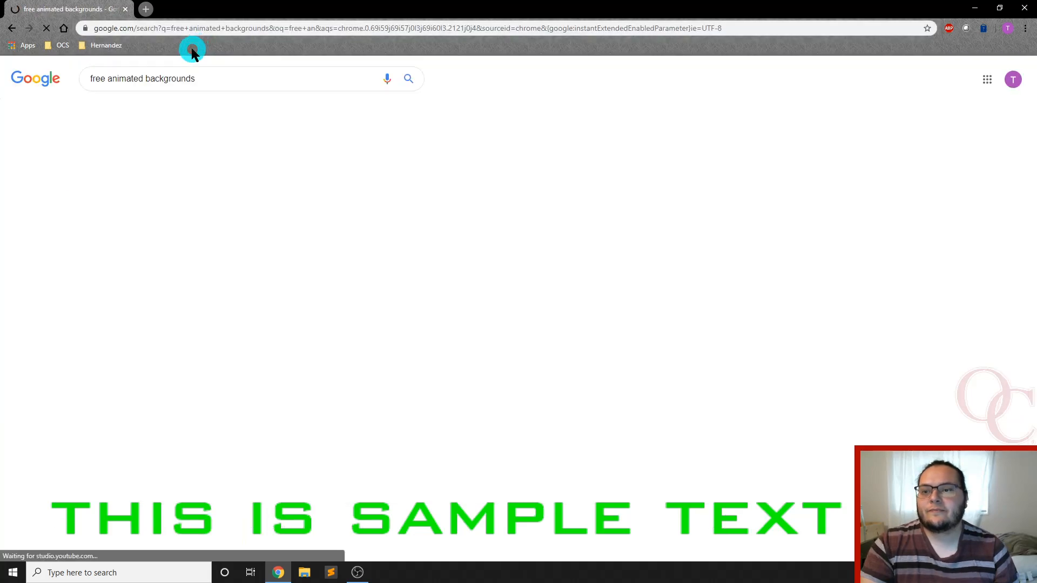
pyautogui.scroll(-3, 200, 181)
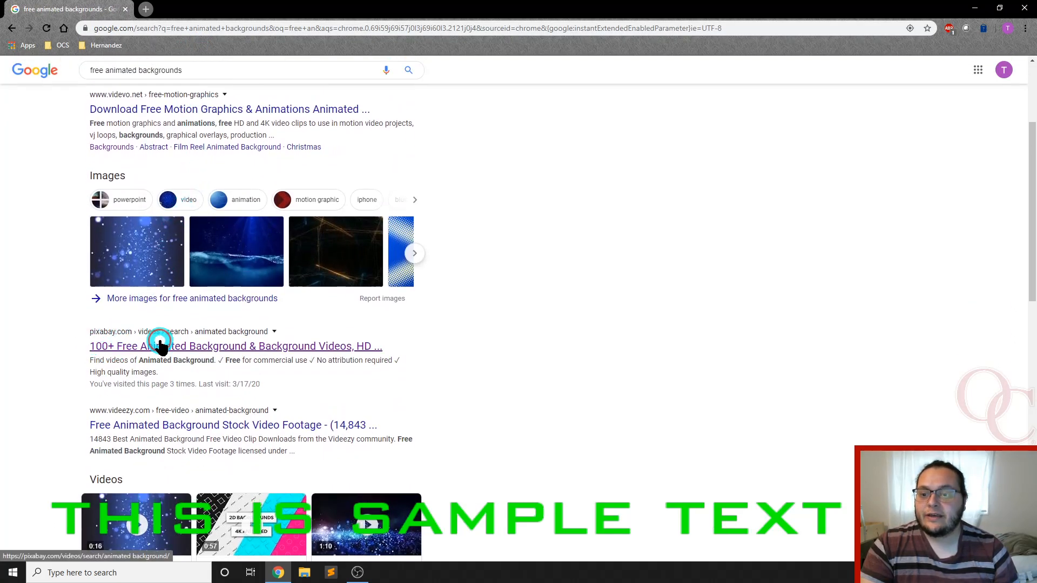
pyautogui.click(160, 346)
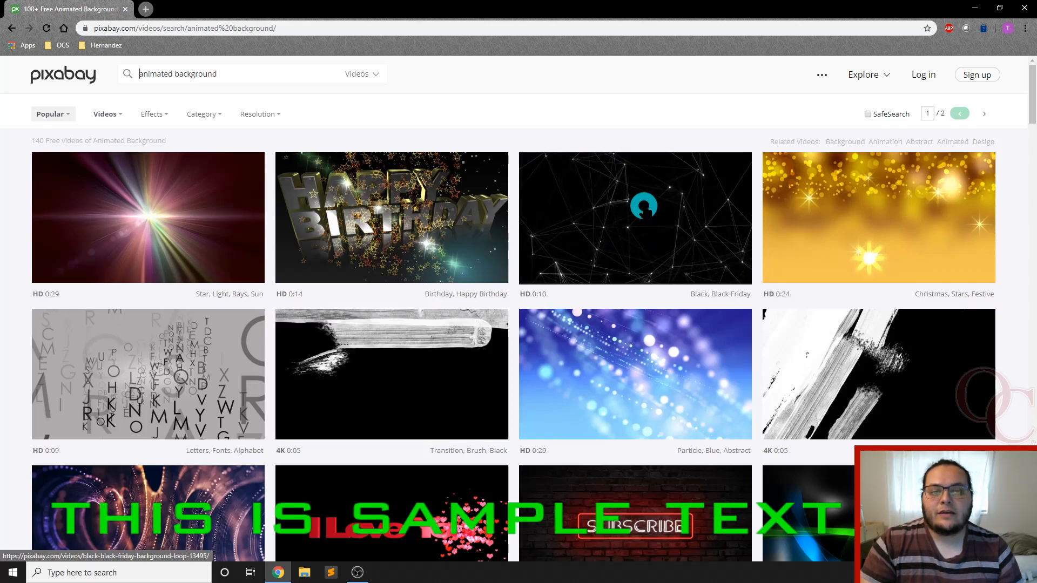
# Download the black connected-dots background loop from Pixabay as a 1920×1080 MP4 and return to OBS
pyautogui.click(641, 208)
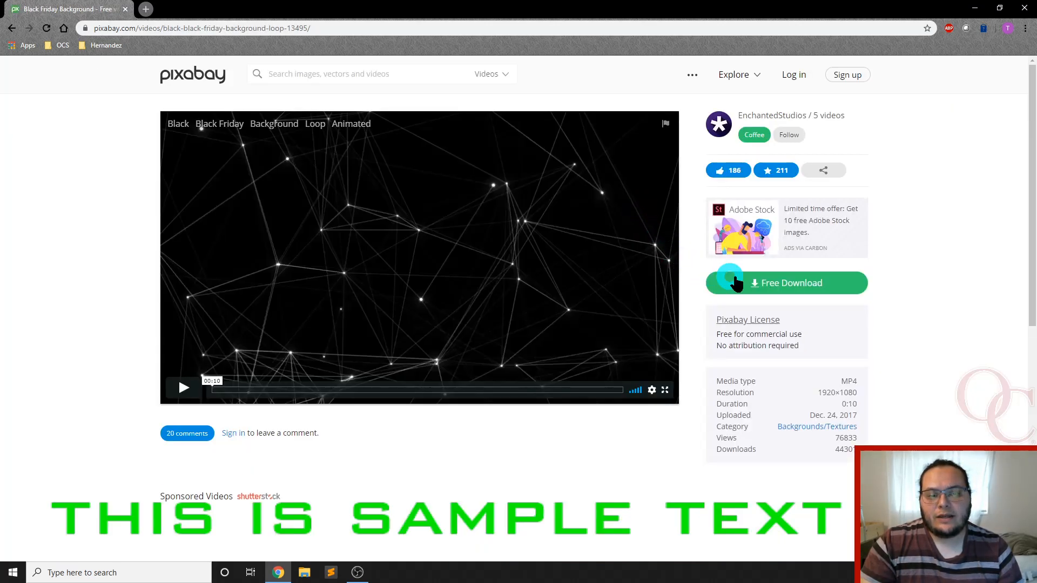
pyautogui.click(799, 286)
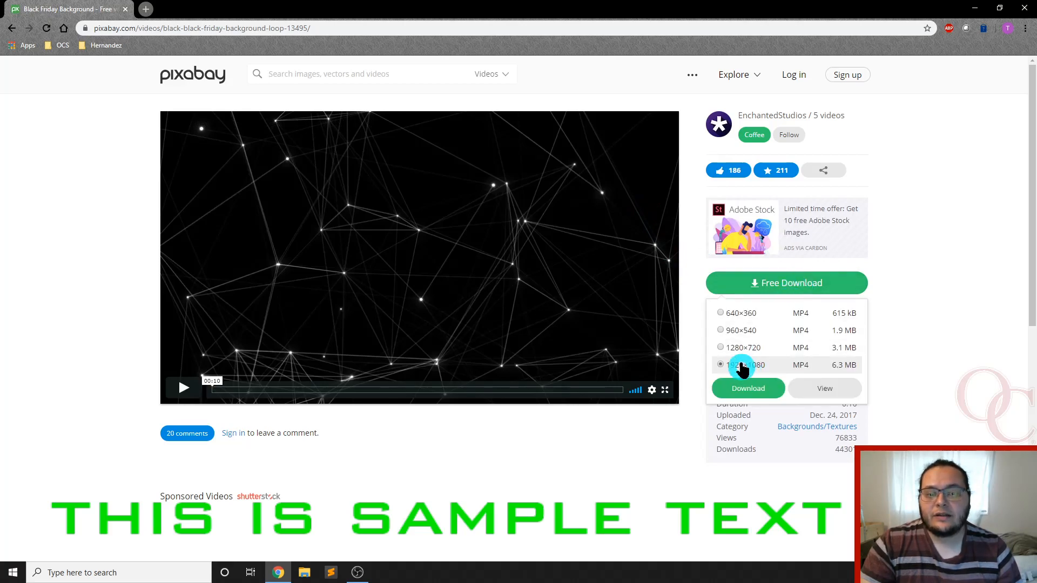
pyautogui.click(743, 388)
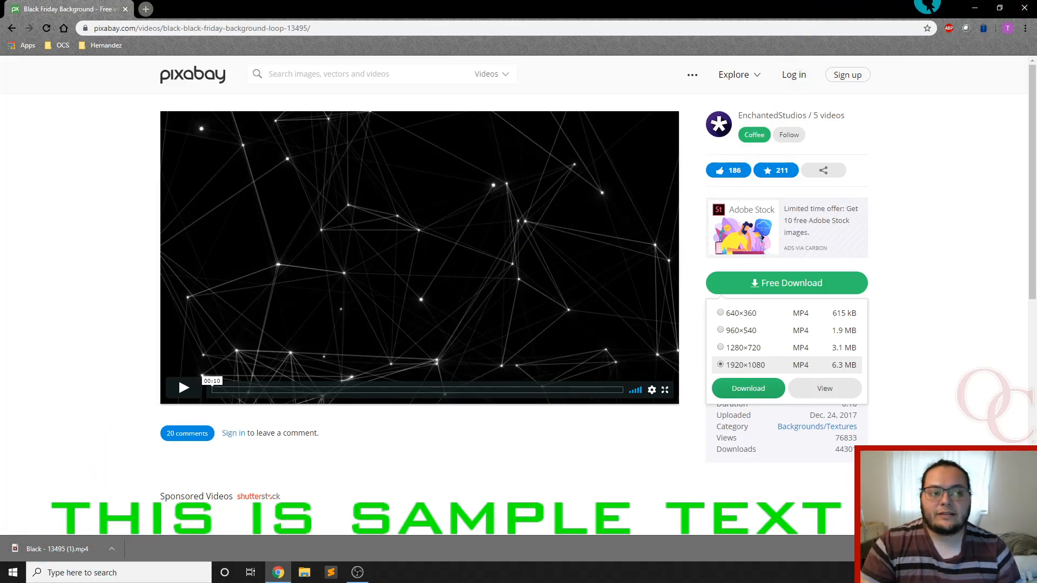
pyautogui.click(973, 7)
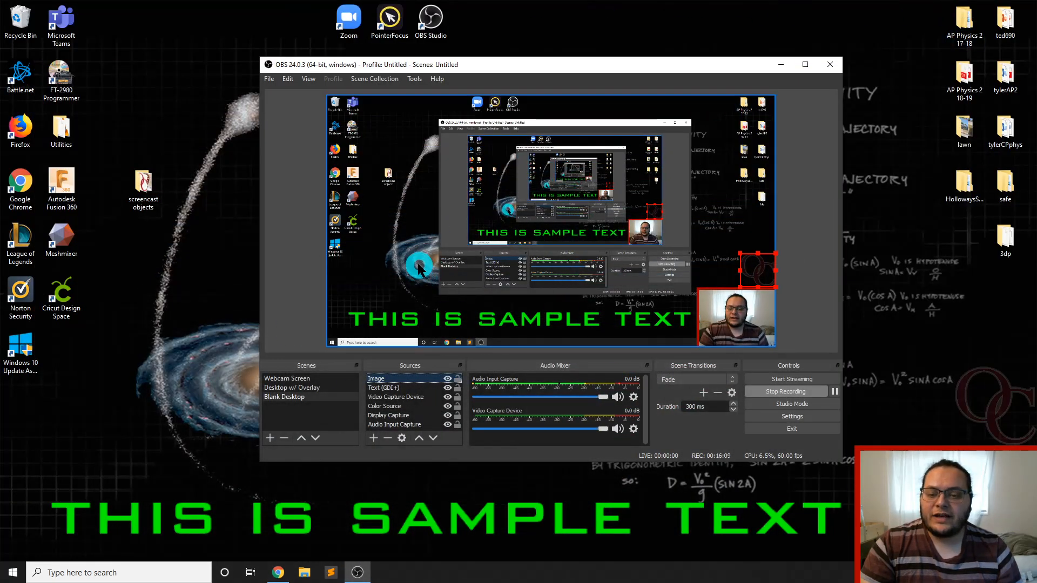
# Add a new Media Source with its default name to the Blank Desktop scene
pyautogui.click(387, 388)
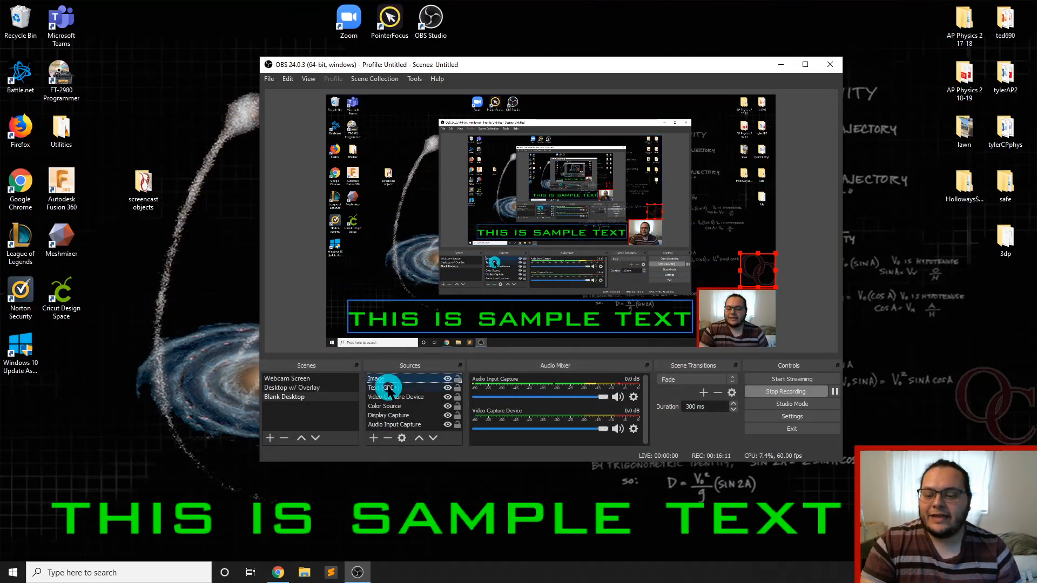
pyautogui.click(375, 438)
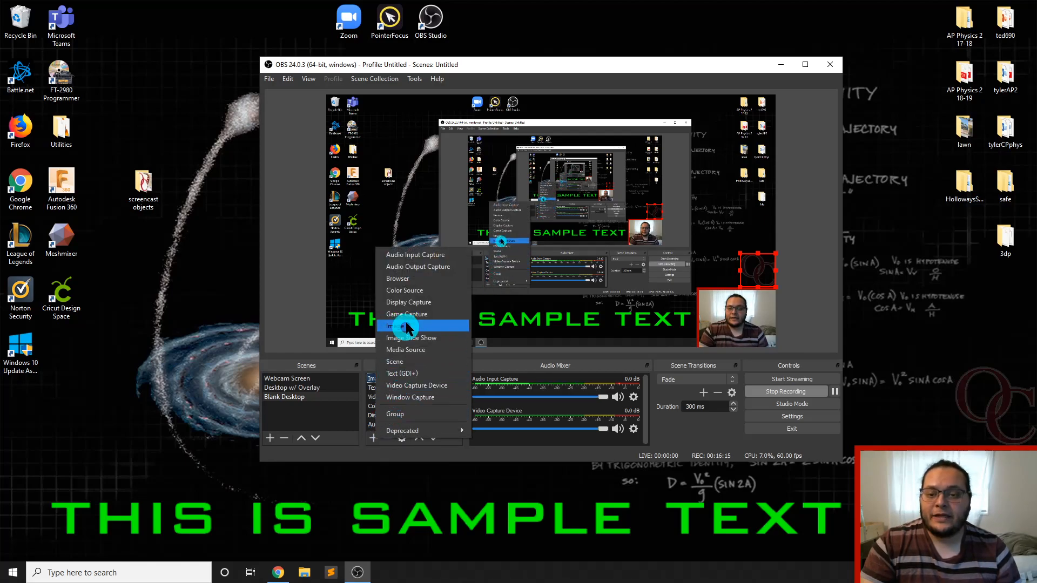
pyautogui.click(417, 350)
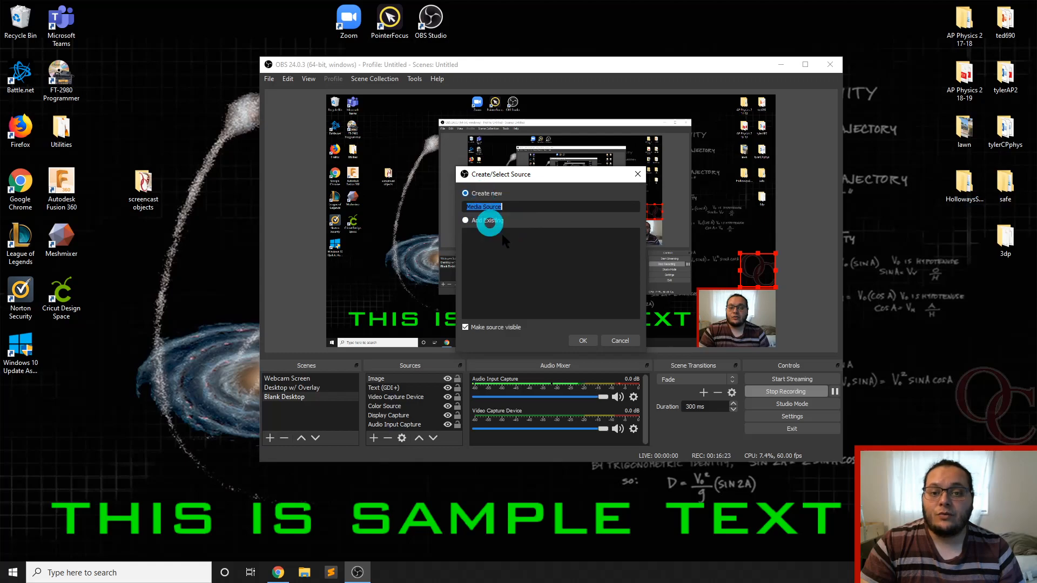
pyautogui.click(591, 342)
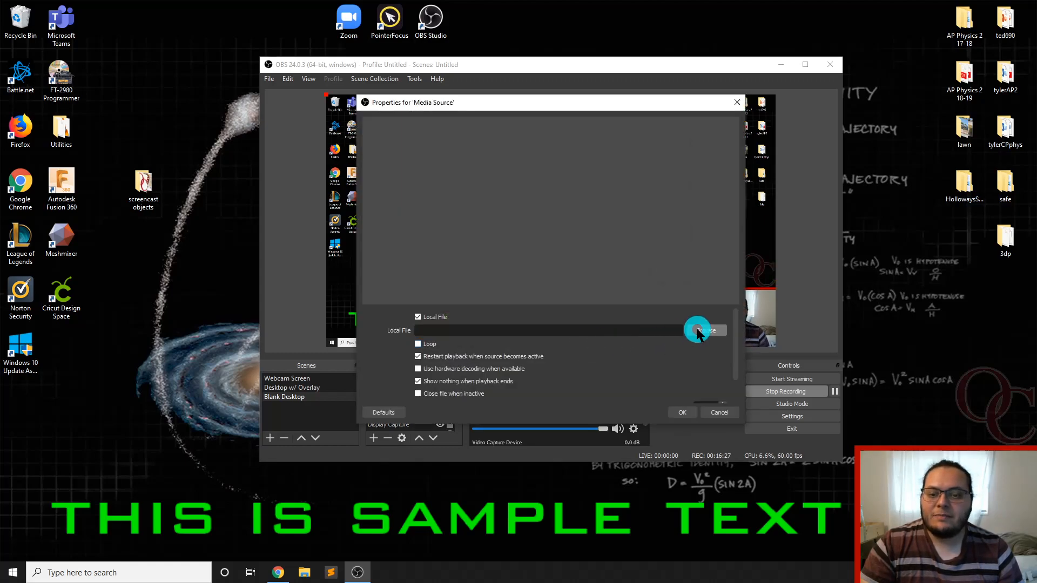
# Set the media source's local file to Black - 13495.mp4 from the screencast objects folder
pyautogui.click(714, 331)
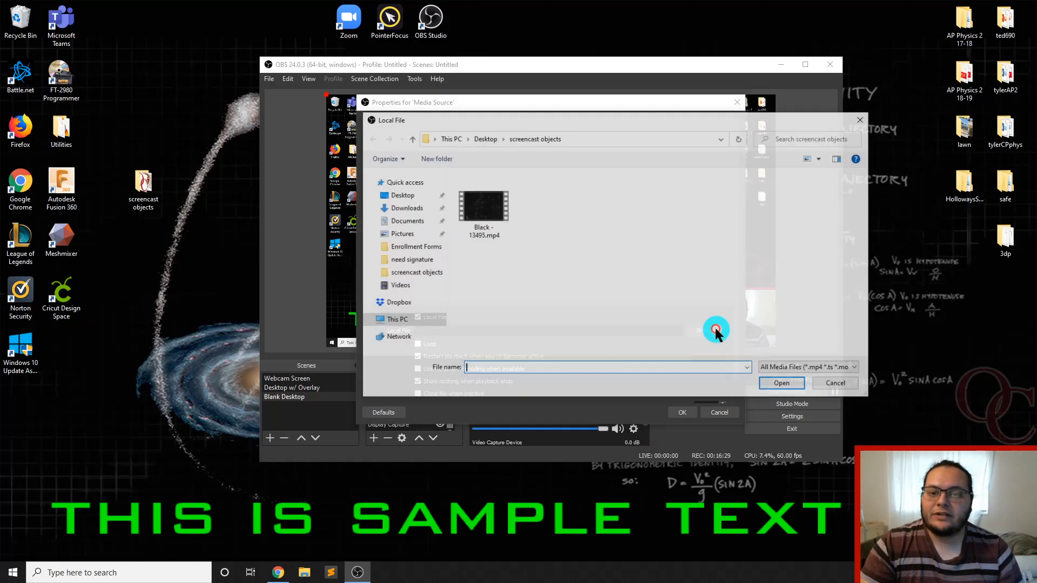
pyautogui.click(406, 208)
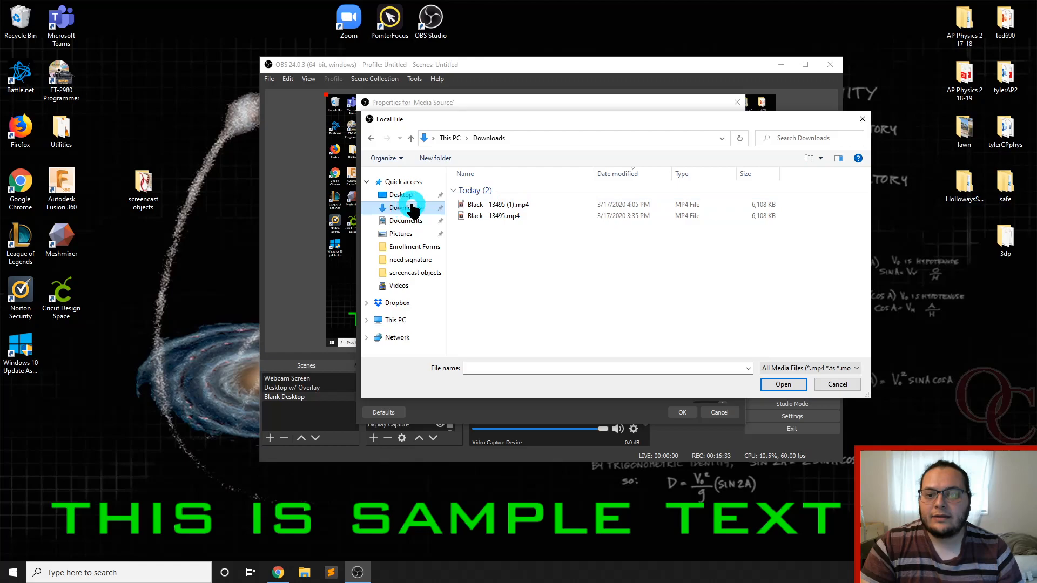
pyautogui.click(411, 272)
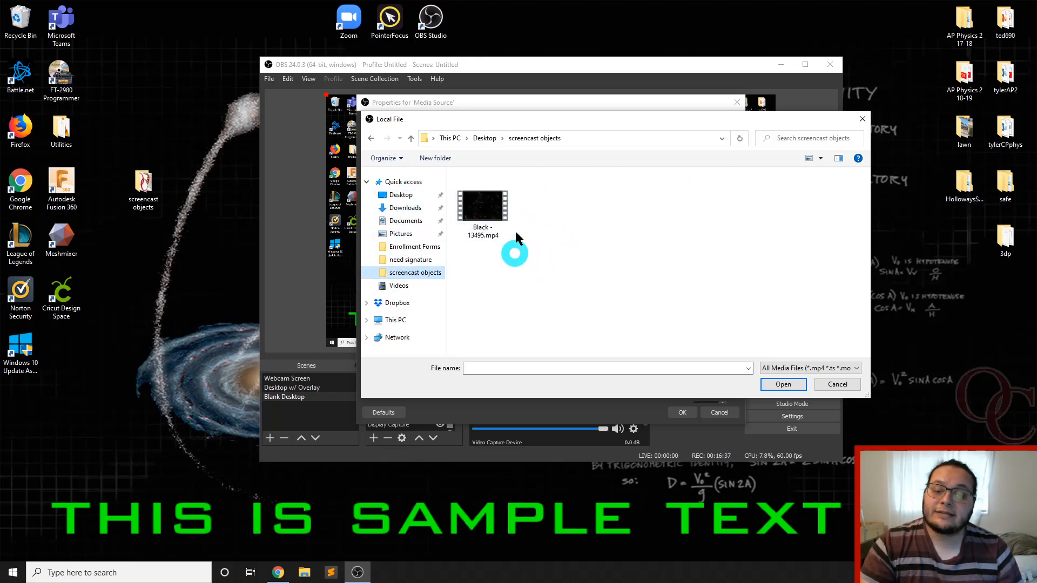
pyautogui.click(482, 202)
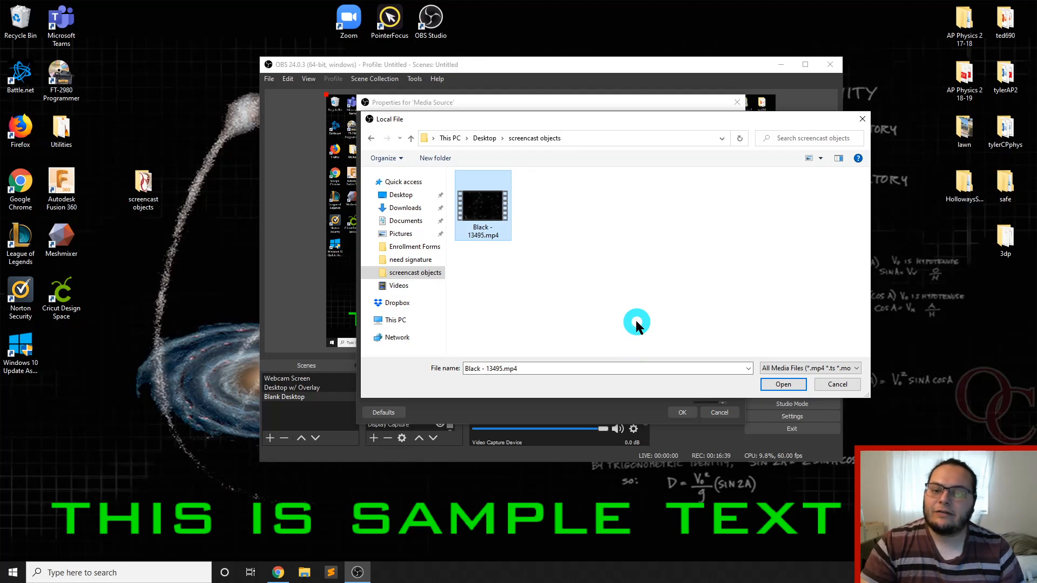
pyautogui.click(785, 385)
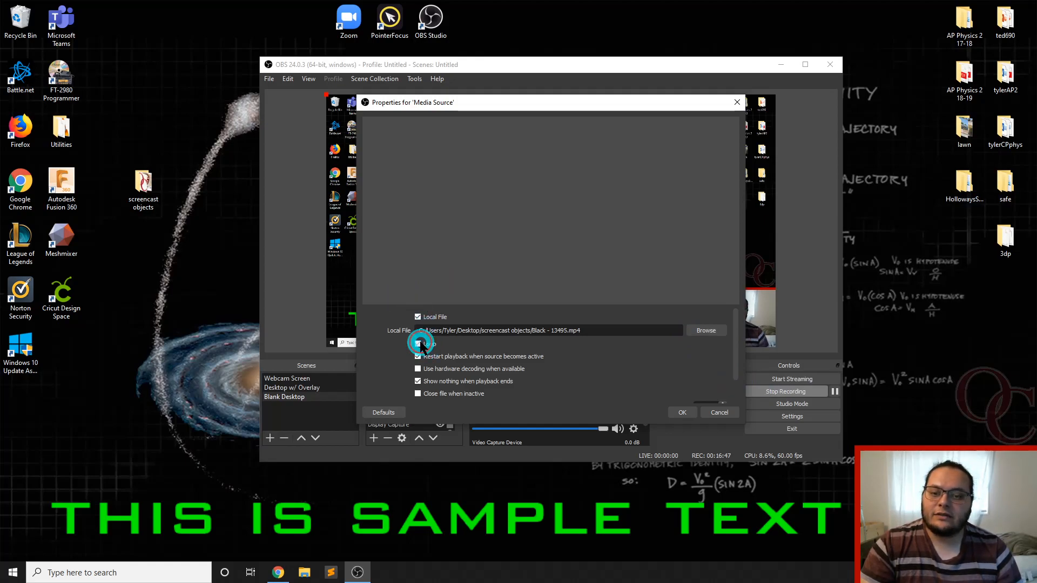
# Place the Media Source beneath Display Capture in the Blank Desktop scene and check the desktop with the OBS window minimised
pyautogui.moveTo(461, 394)
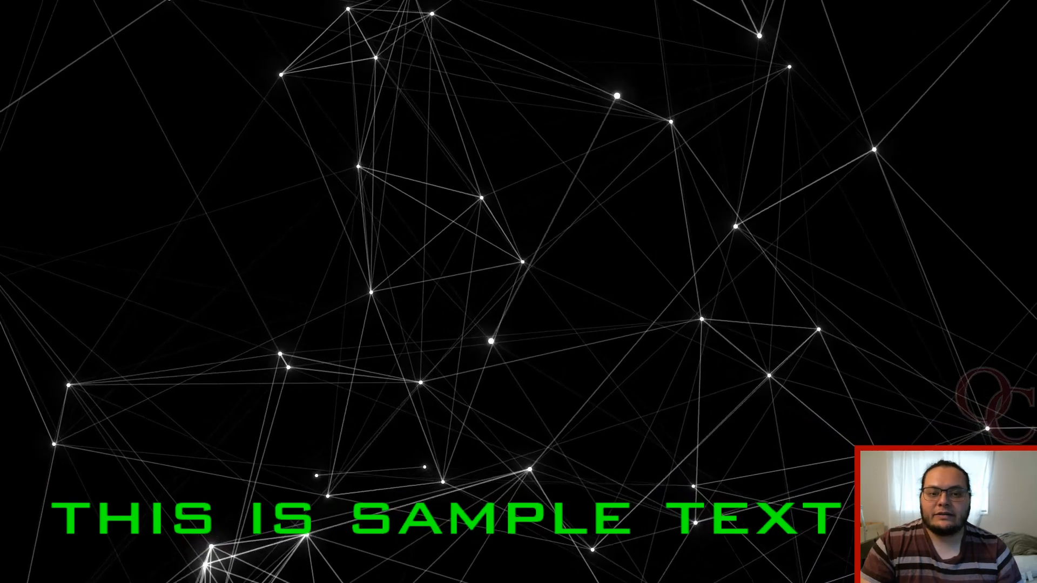
pyautogui.click(434, 438)
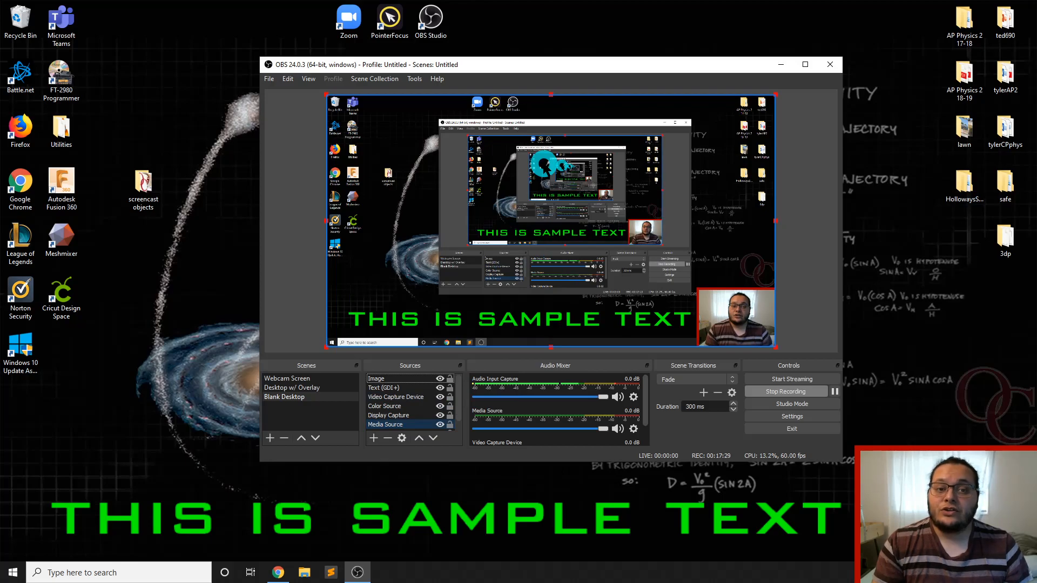
pyautogui.click(789, 65)
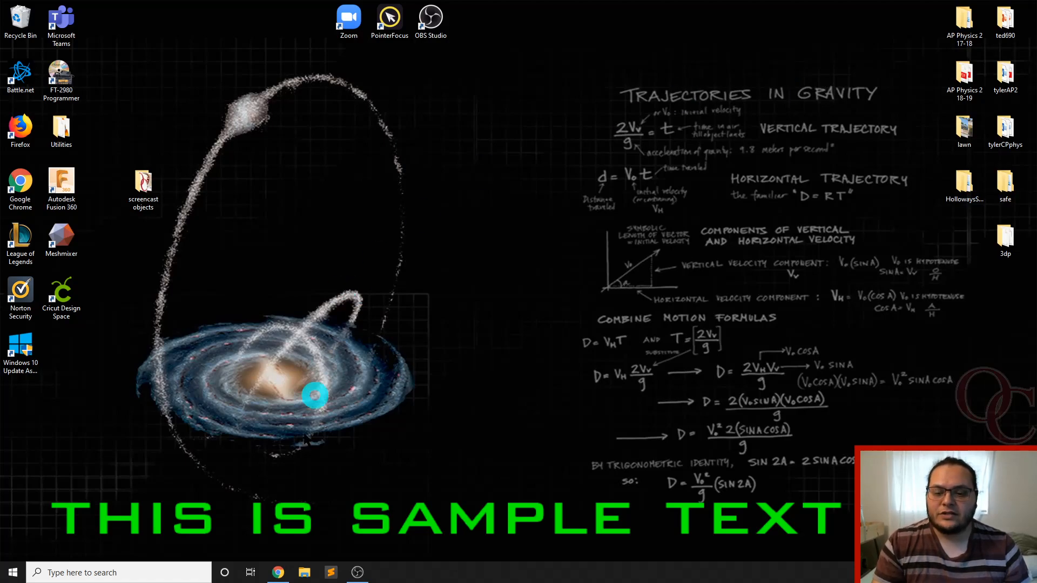
pyautogui.click(357, 572)
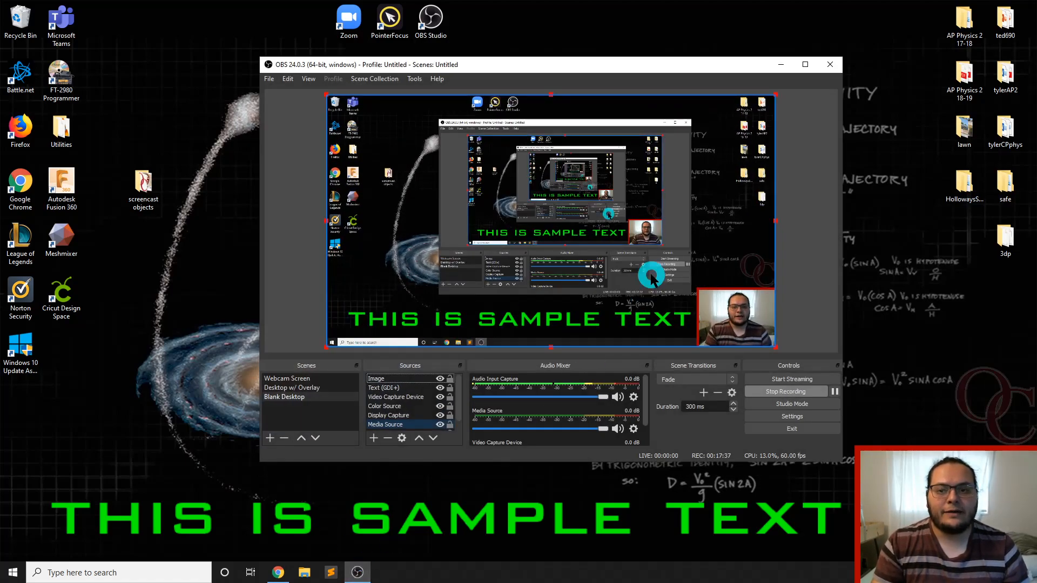
# Open the OBS hotkey settings and look through the recording, scene, source and audio entries
pyautogui.click(269, 80)
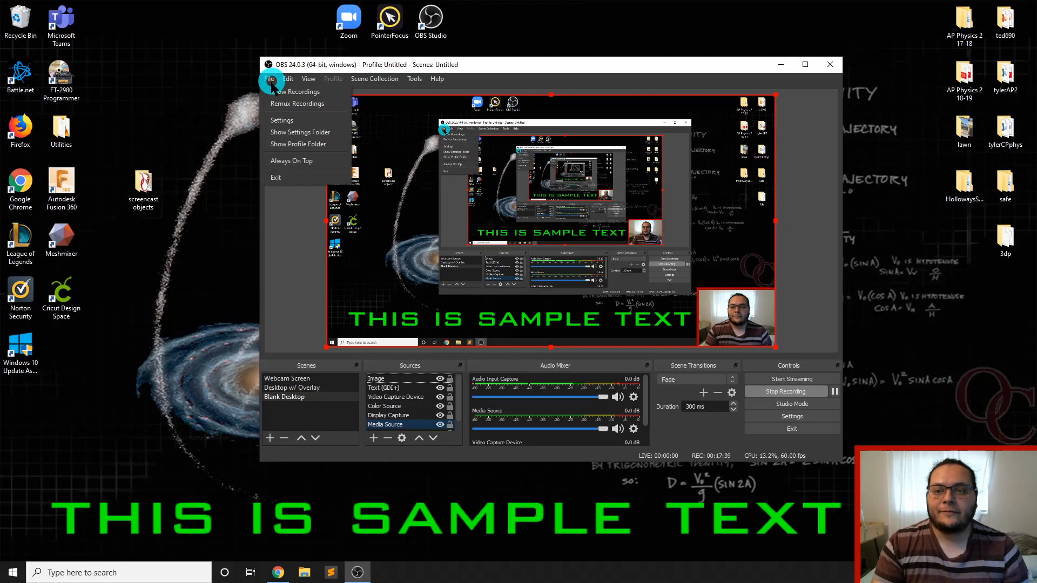
pyautogui.click(276, 121)
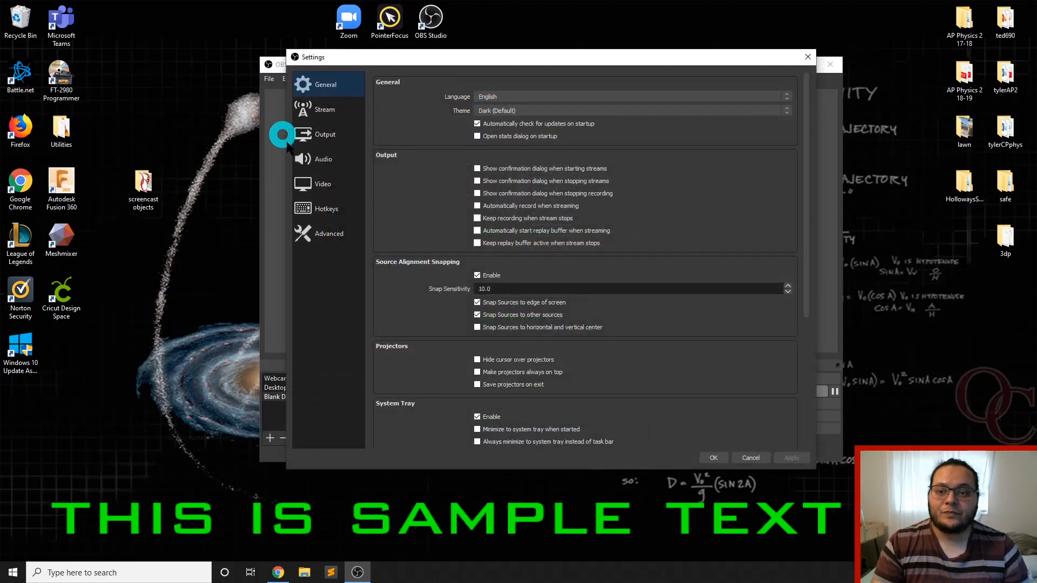
pyautogui.click(319, 209)
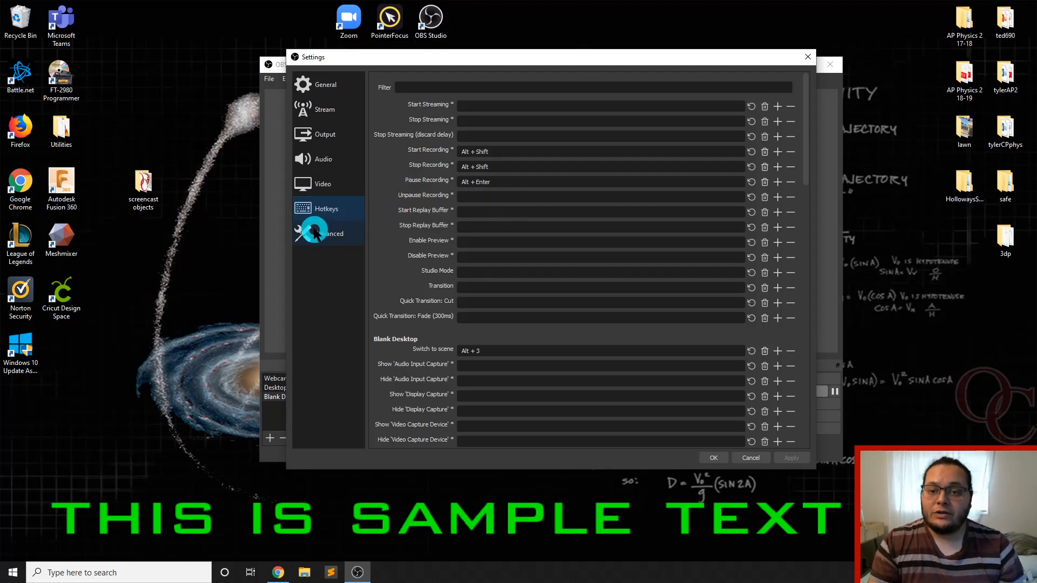
pyautogui.scroll(-15, 527, 227)
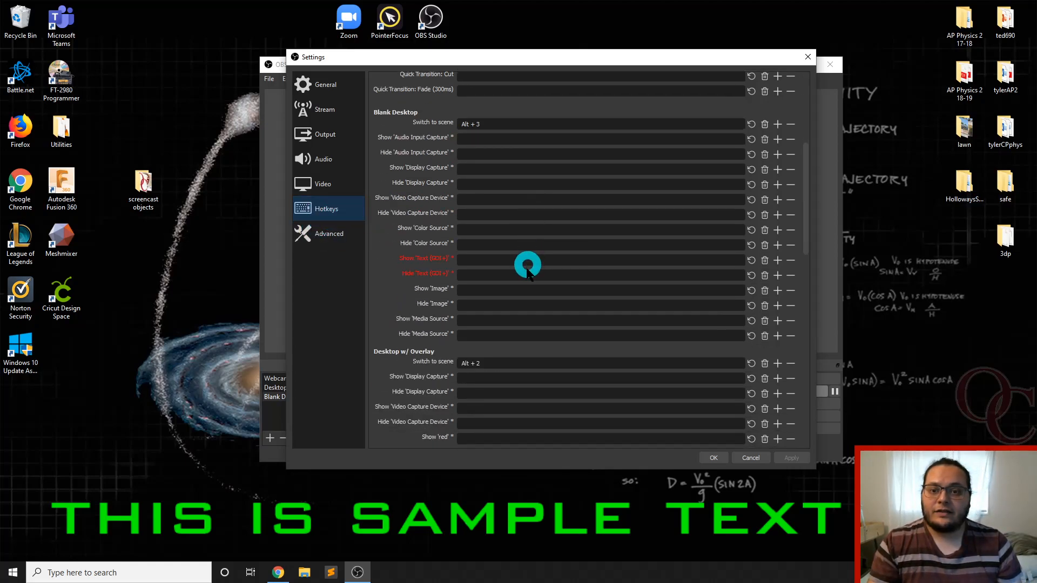
pyautogui.scroll(-5, 527, 270)
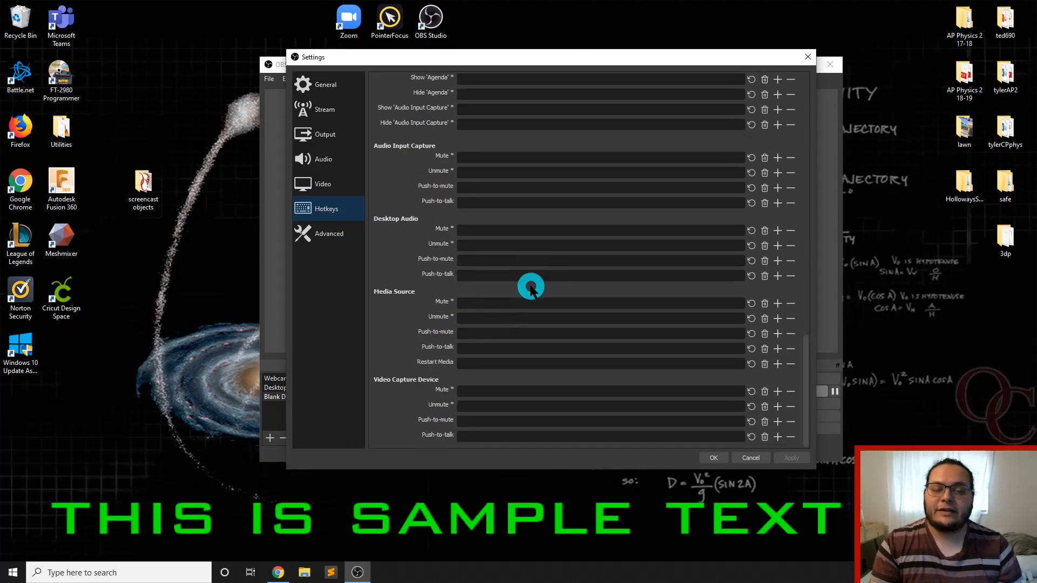
pyautogui.scroll(20, 531, 287)
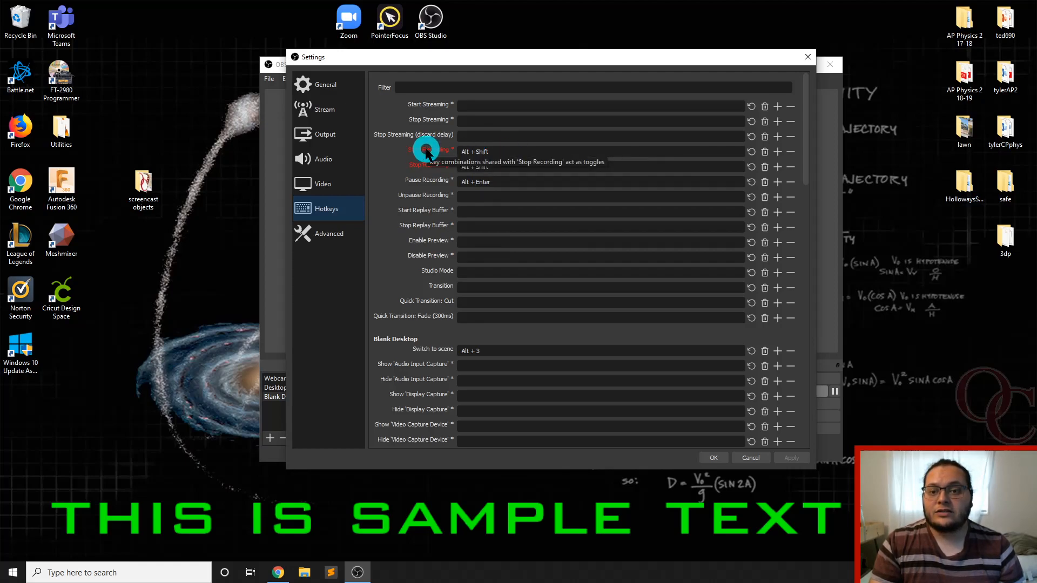
# Try Ctrl + 1 as the Start Recording hotkey and set it back to Alt + Shift
pyautogui.click(504, 153)
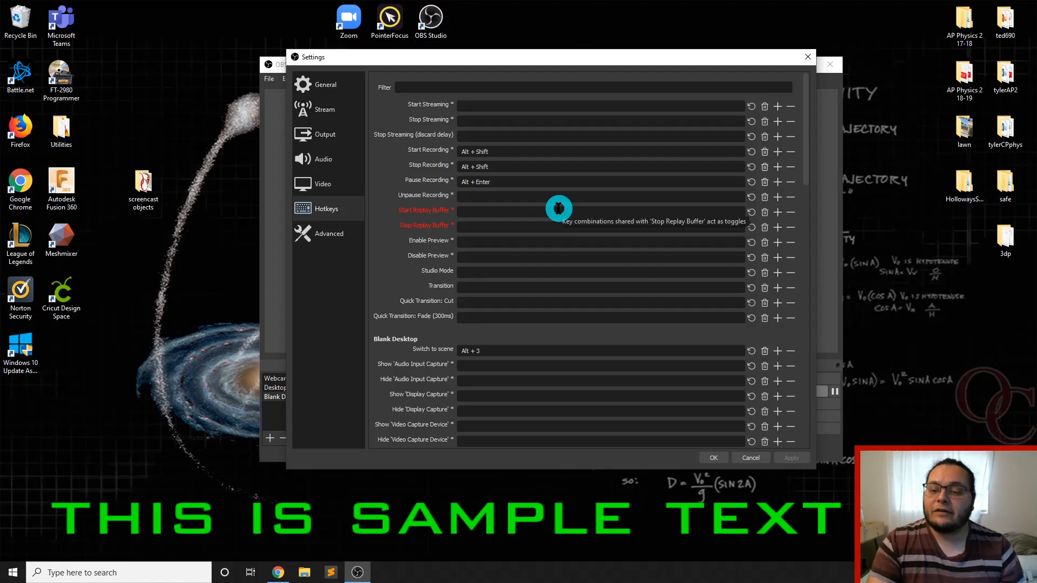
pyautogui.press('1')
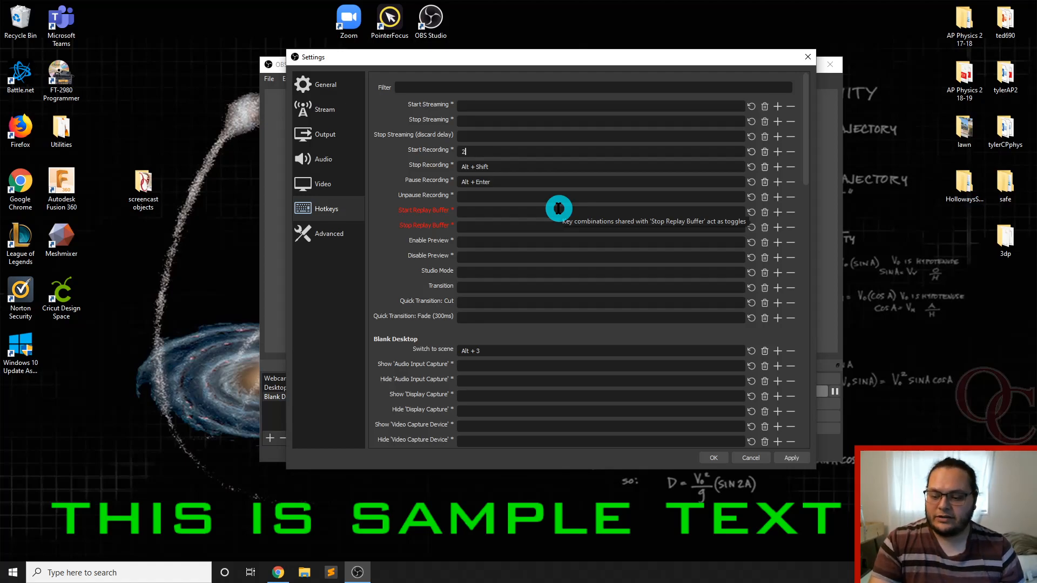
pyautogui.hotkey('ctrl', '1')
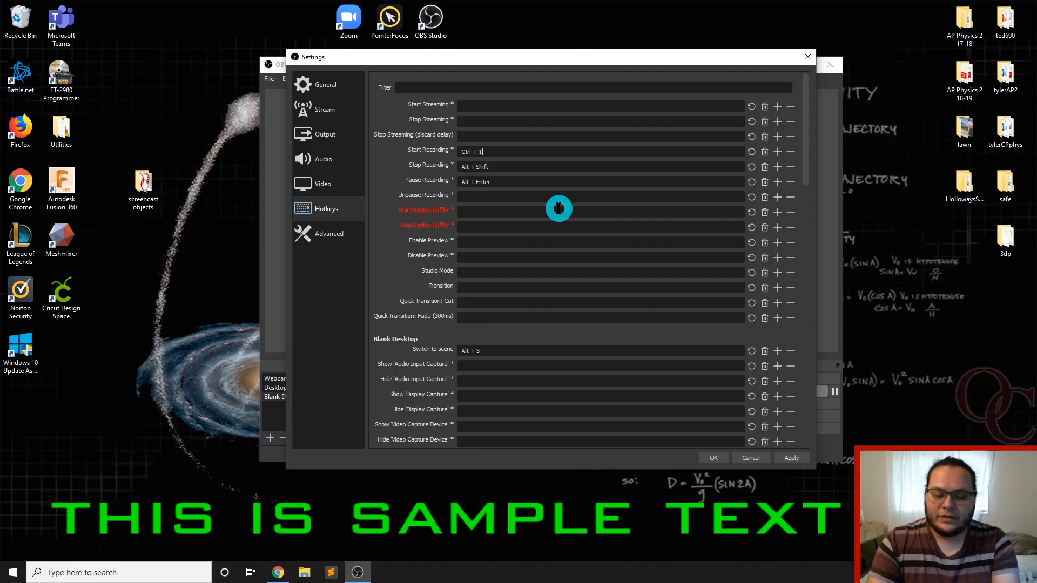
pyautogui.hotkey('alt', 'shift')
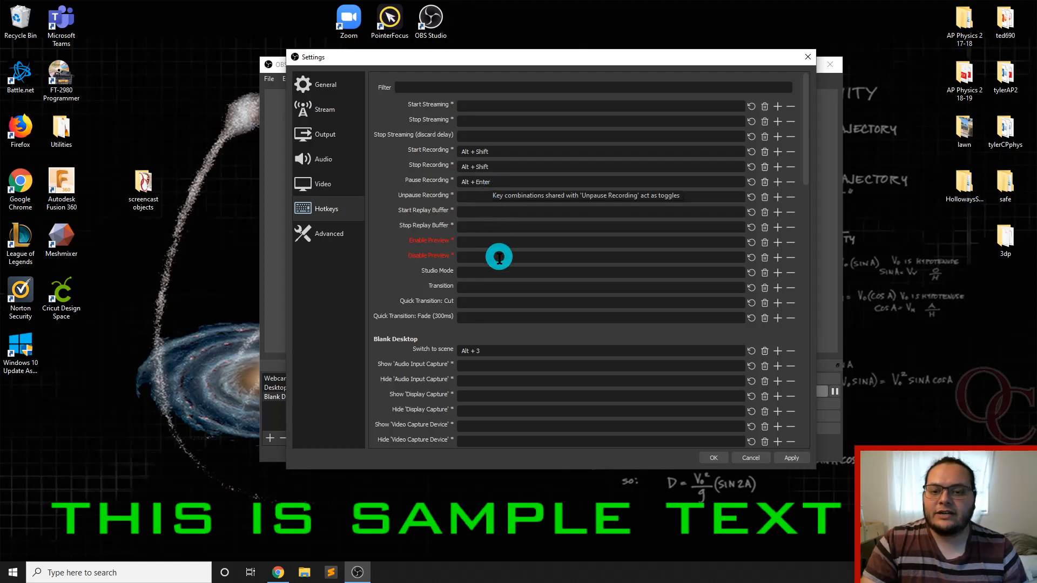
# Review the scene-switching hotkeys for Webcam Screen, Desktop w/ Overlay and Blank Desktop, and close the settings
pyautogui.scroll(-2, 518, 319)
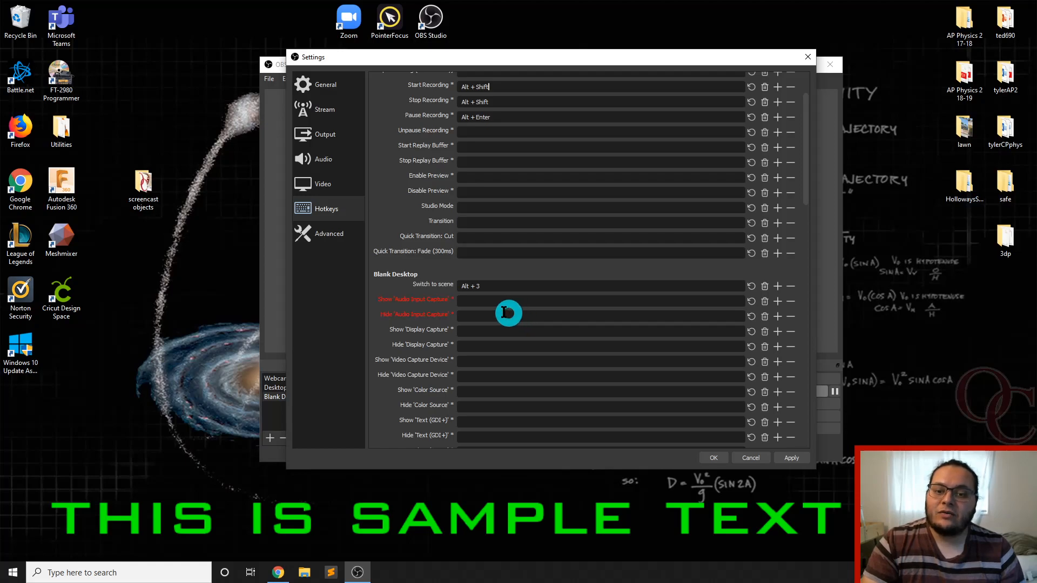
pyautogui.scroll(-11, 513, 316)
pyautogui.scroll(-5, 499, 307)
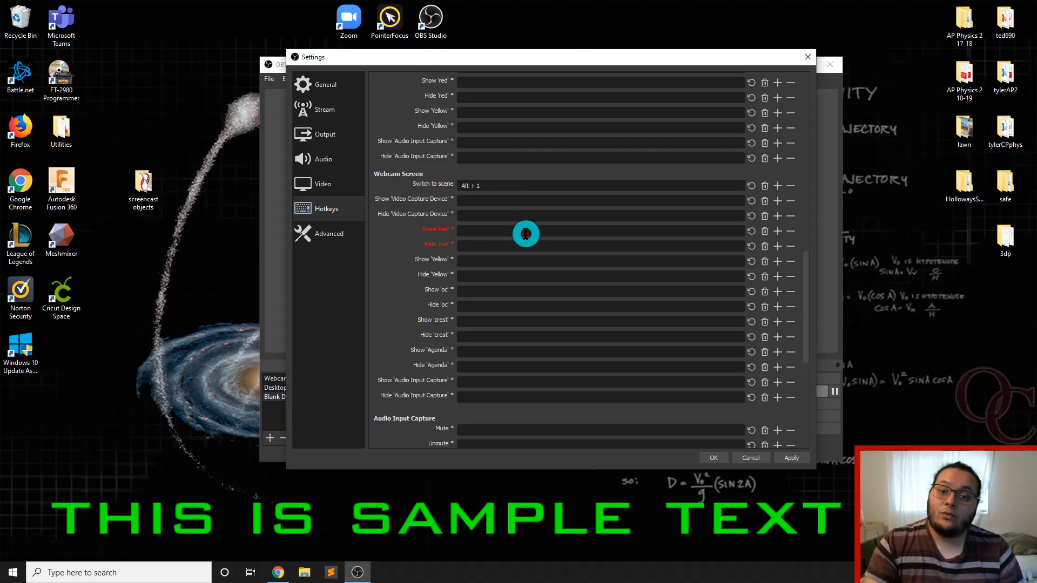
pyautogui.scroll(5, 527, 243)
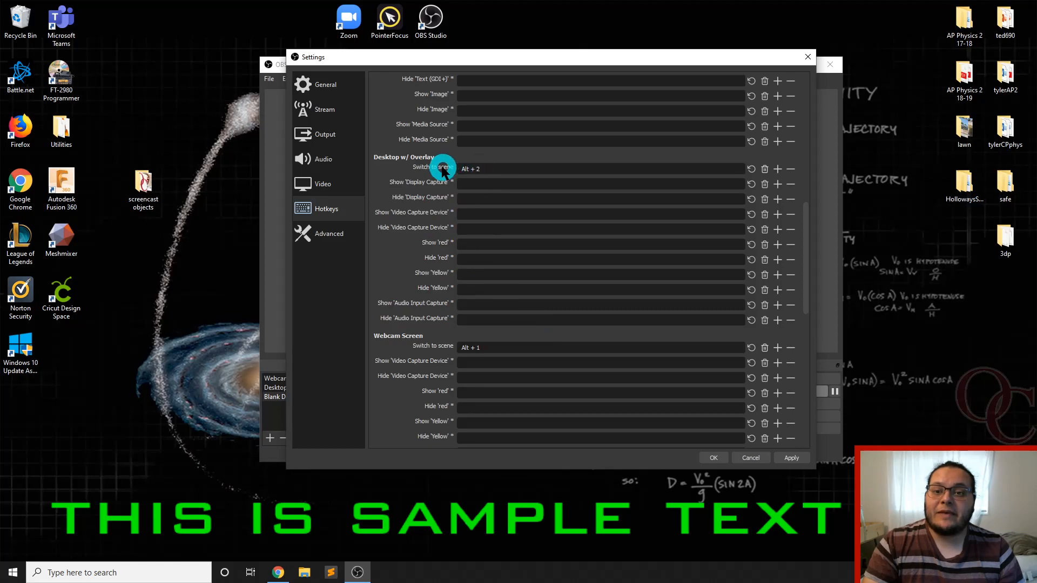
pyautogui.click(491, 170)
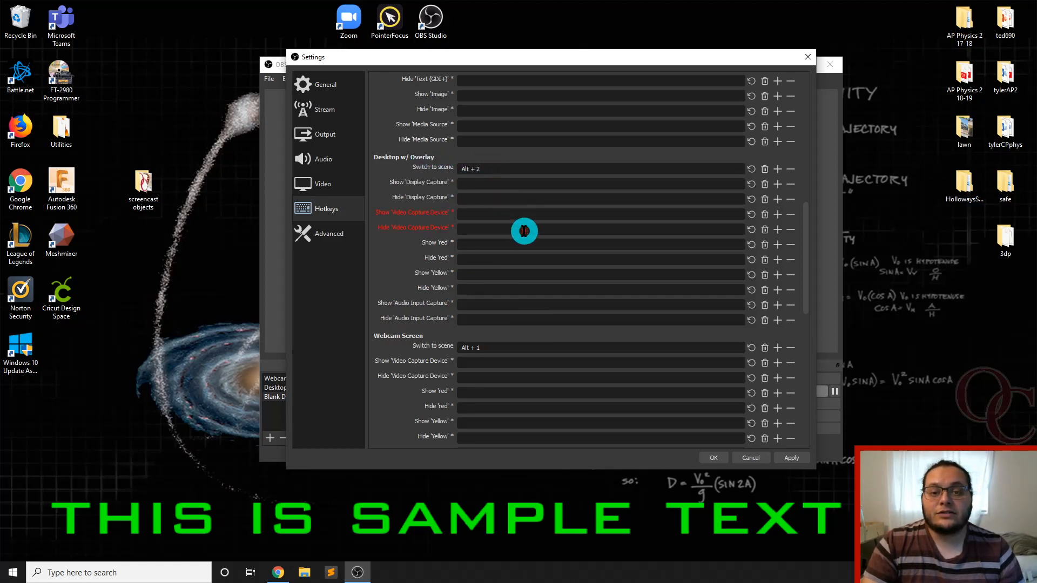
pyautogui.scroll(7, 519, 314)
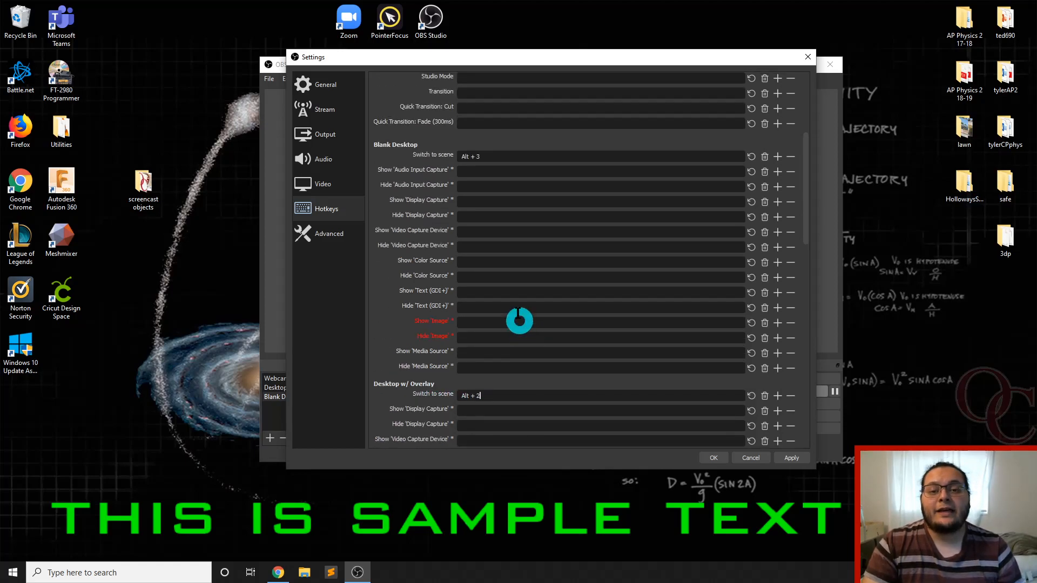
pyautogui.click(491, 158)
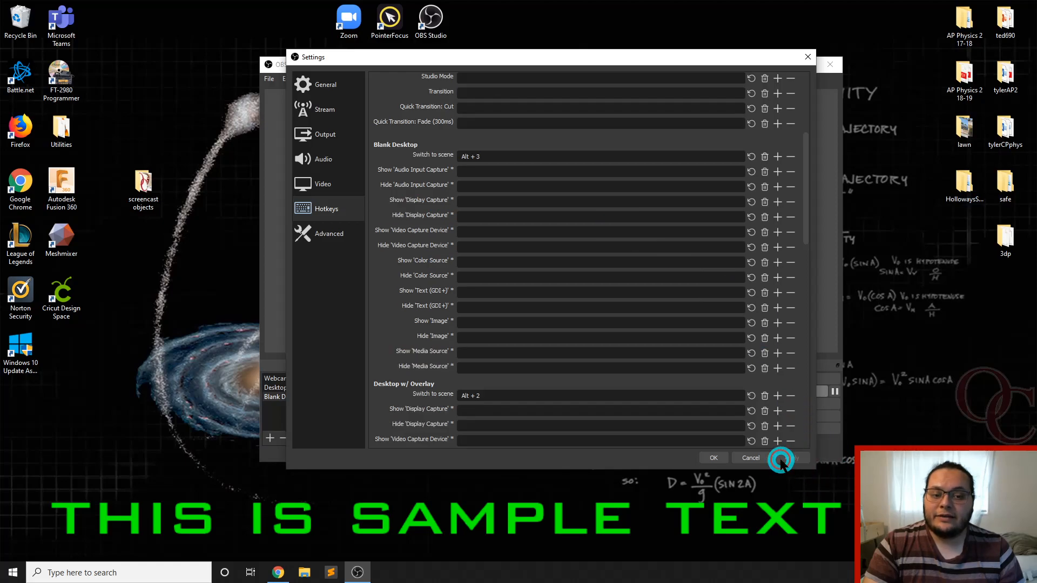
pyautogui.click(808, 57)
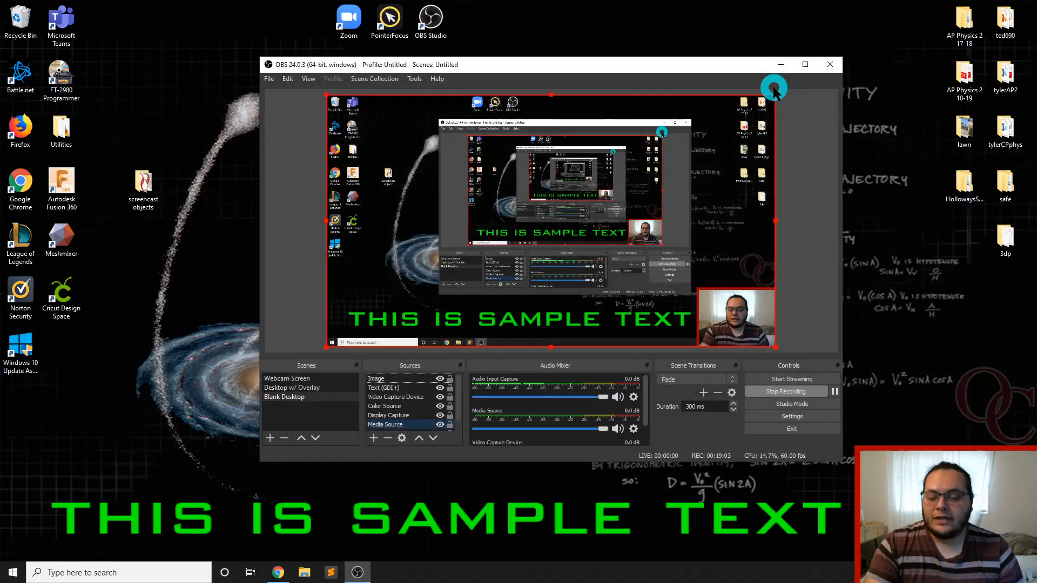
# Use the scene hotkeys to switch to Webcam Screen, to Desktop w/ Overlay and back to Blank Desktop
pyautogui.press('alt')
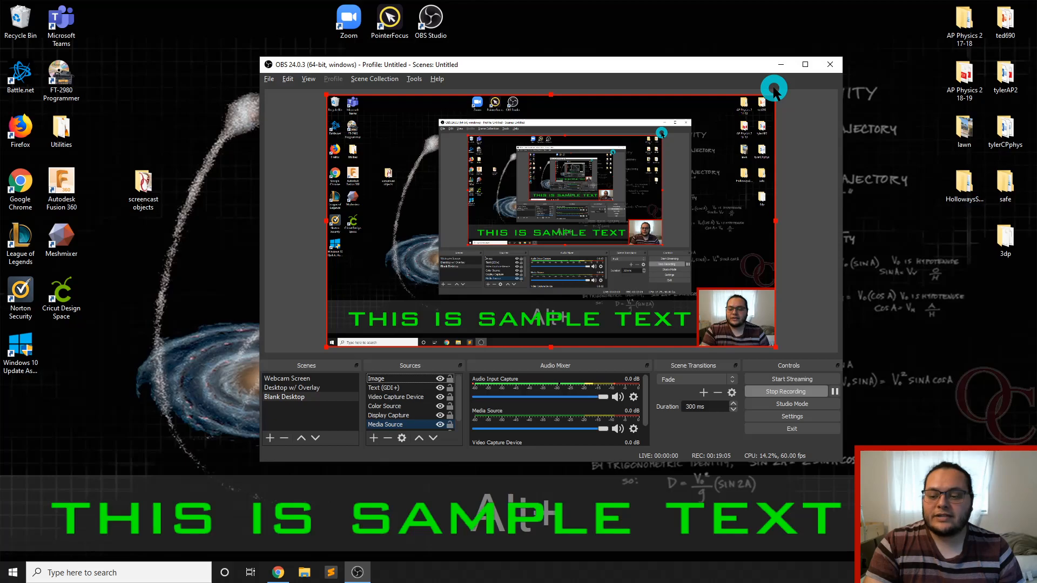
pyautogui.hotkey('alt', '1')
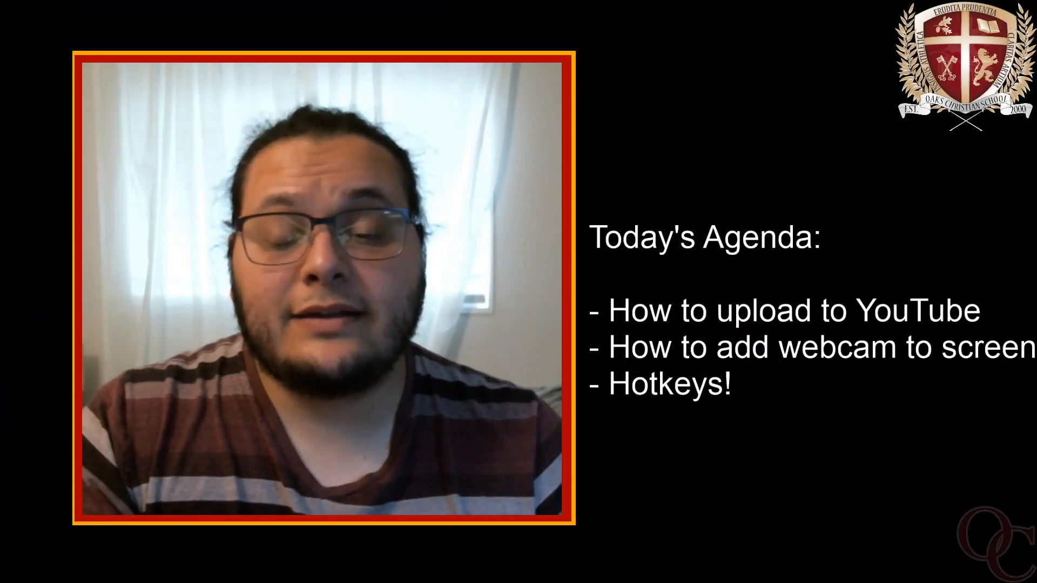
pyautogui.hotkey('alt', '2')
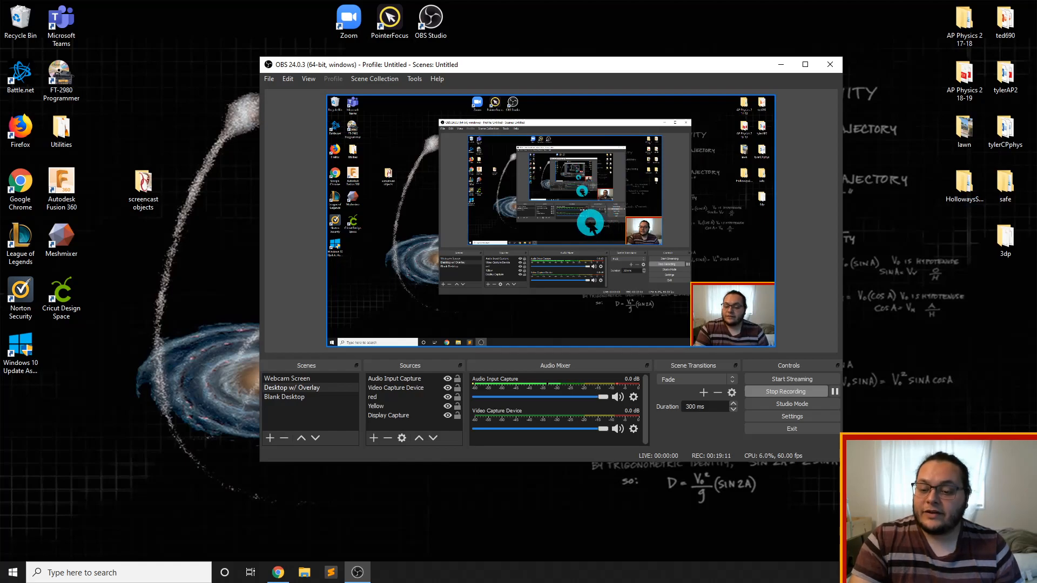
pyautogui.hotkey('alt', '3')
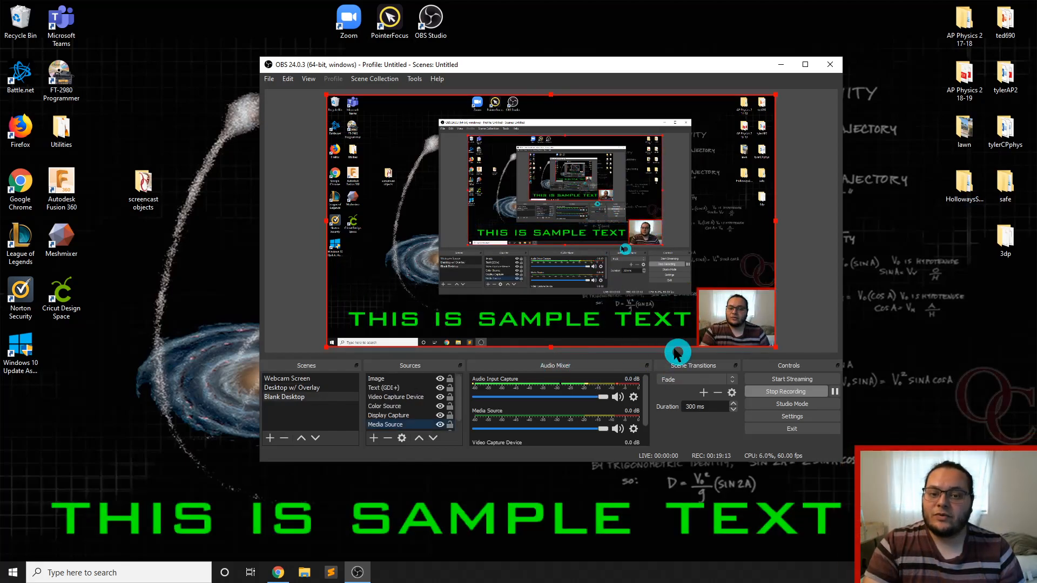